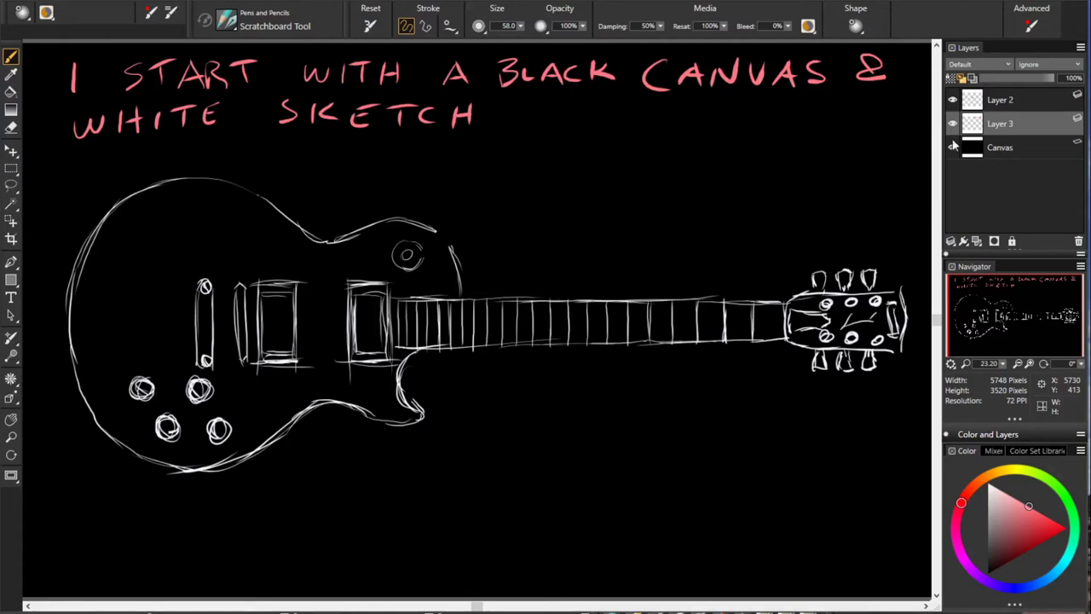
Handwrite the pink step-one note: put the sketch layer on top.
mouse_move(507, 106)
left_mouse_down()
mouse_move(923, 123)
mouse_move(60, 155)
left_mouse_up()
left_click_drag(802, 134, 851, 134)
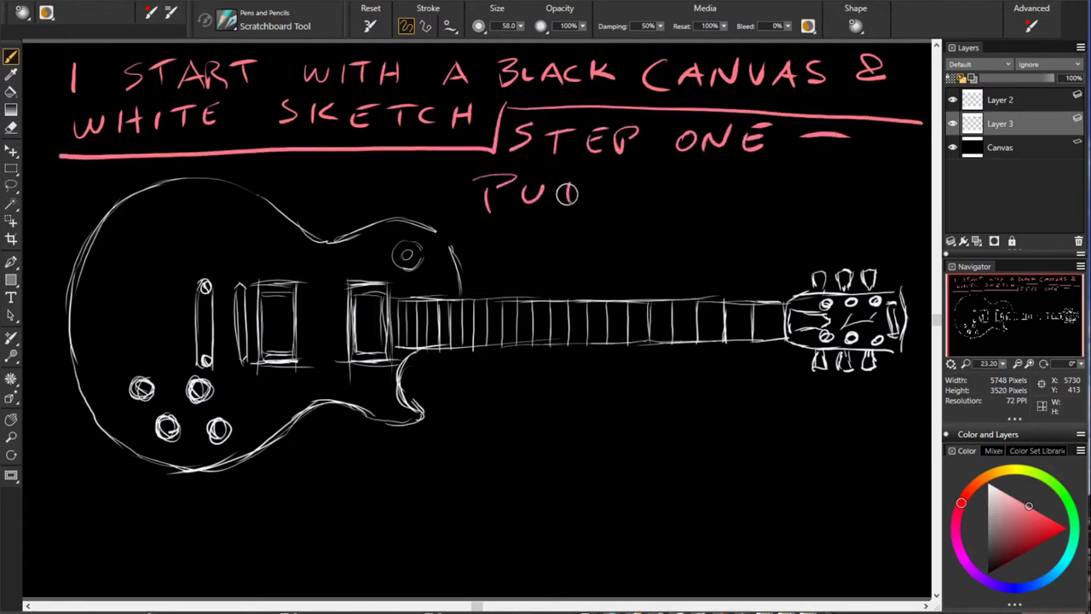
left_click_drag(661, 183, 682, 196)
left_click_drag(797, 171, 865, 195)
left_click_drag(674, 217, 895, 247)
Add a bracket arrow and 'leave it there until painting is DONE', then rename Layer 2 to Sketch.
left_click_drag(912, 235, 922, 102)
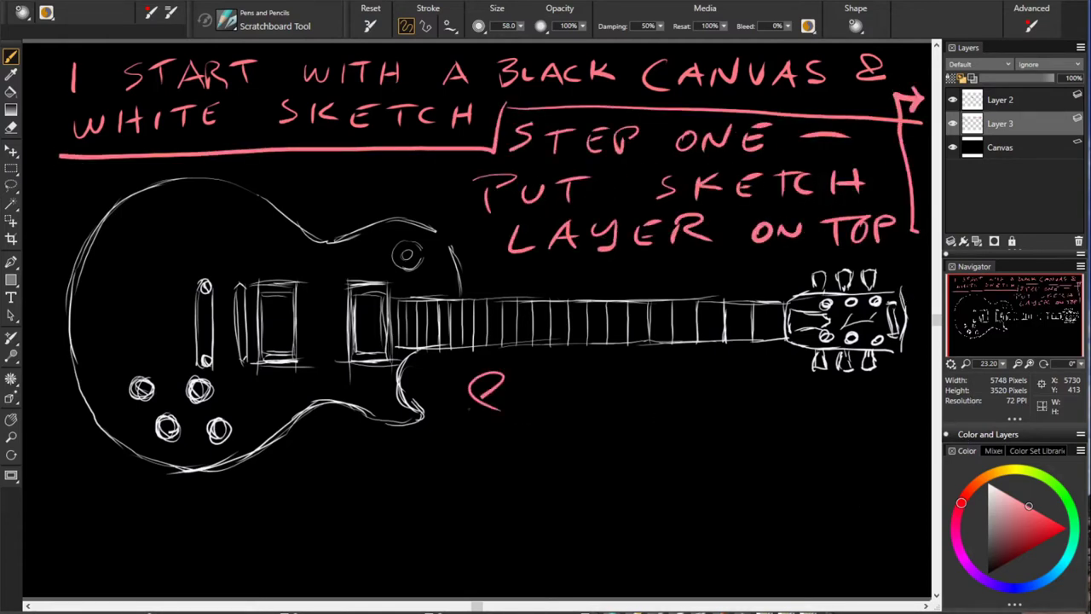
left_click_drag(503, 375, 512, 409)
mouse_move(584, 375)
left_mouse_down()
mouse_move(725, 401)
mouse_move(555, 446)
mouse_move(763, 456)
left_mouse_up()
mouse_move(294, 478)
left_mouse_down()
mouse_move(792, 496)
mouse_move(820, 479)
left_mouse_up()
left_click_drag(862, 484, 865, 510)
double_click(1002, 99)
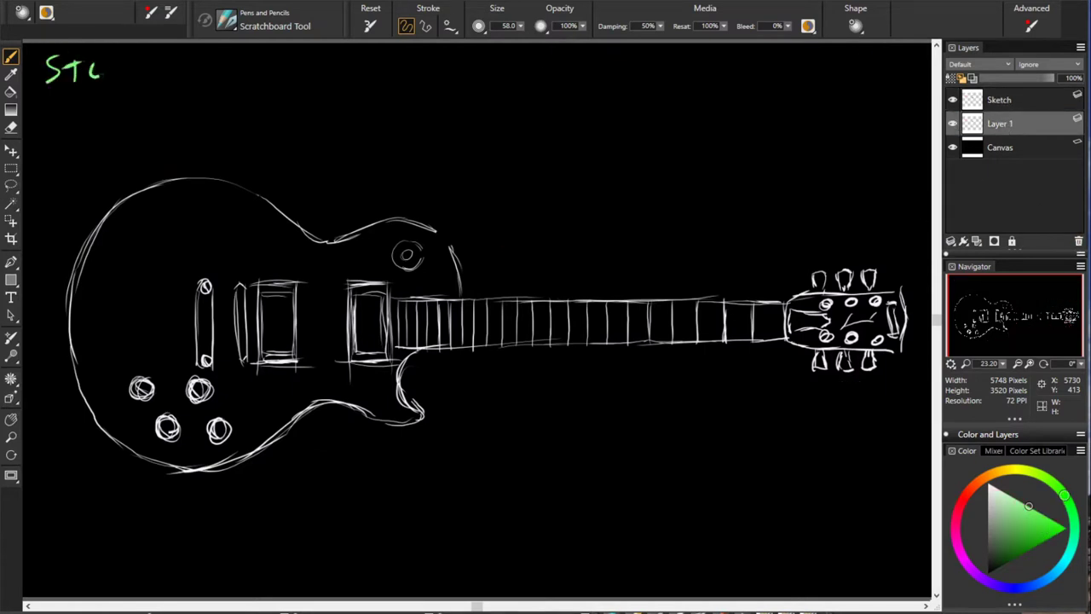
Write the green 'STEP TWO' heading across the top of the canvas.
left_click_drag(111, 81, 129, 62)
left_click_drag(150, 60, 175, 58)
left_click_drag(162, 58, 165, 80)
left_click_drag(175, 58, 203, 60)
left_click_drag(215, 59, 214, 61)
mouse_move(235, 61)
left_mouse_down()
mouse_move(237, 75)
mouse_move(639, 58)
mouse_move(844, 77)
left_mouse_up()
Write 'fill in subject with a fully opaque color, one for each section of subject'.
mouse_move(85, 94)
left_mouse_down()
mouse_move(640, 115)
mouse_move(724, 106)
left_mouse_up()
left_click_drag(792, 106, 880, 111)
left_click_drag(260, 154, 372, 162)
mouse_move(421, 137)
left_mouse_down()
mouse_move(609, 160)
mouse_move(697, 159)
left_mouse_up()
mouse_move(729, 136)
left_mouse_down()
mouse_move(840, 159)
mouse_move(923, 136)
left_mouse_up()
In yellow, write 'For this Les Paul I will create three subject layers'.
left_click(1011, 470)
left_click_drag(290, 179, 851, 172)
mouse_move(459, 189)
left_mouse_down()
mouse_move(486, 209)
mouse_move(900, 209)
left_mouse_up()
mouse_move(494, 230)
left_mouse_down()
mouse_move(657, 249)
mouse_move(892, 251)
left_mouse_up()
left_click_drag(433, 379, 561, 414)
mouse_move(622, 379)
left_mouse_down()
mouse_move(803, 413)
mouse_move(844, 405)
left_mouse_up()
left_click_drag(433, 430, 609, 465)
left_click_drag(648, 427, 635, 460)
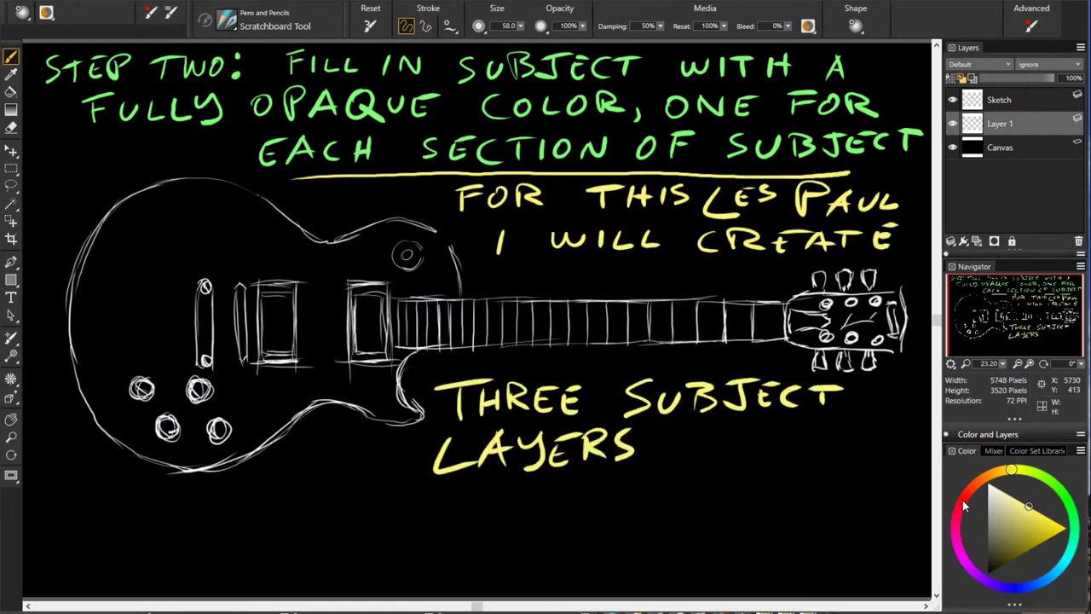
In red, label circled 1 'Neck & string mechanics' and outline the neck and pickups.
left_click(961, 502)
left_click_drag(85, 481, 85, 535)
mouse_move(132, 499)
left_mouse_down()
mouse_move(176, 500)
mouse_move(170, 512)
left_mouse_up()
left_click_drag(193, 502, 191, 517)
left_click_drag(201, 500, 210, 517)
left_click_drag(245, 500, 247, 516)
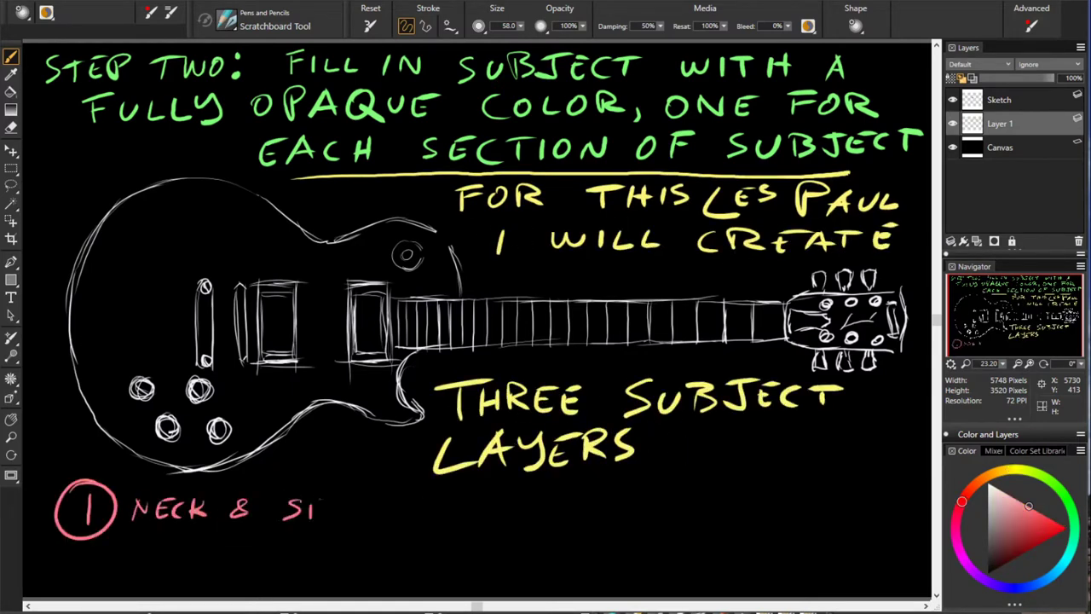
left_click_drag(314, 503, 629, 510)
left_click_drag(388, 299, 388, 343)
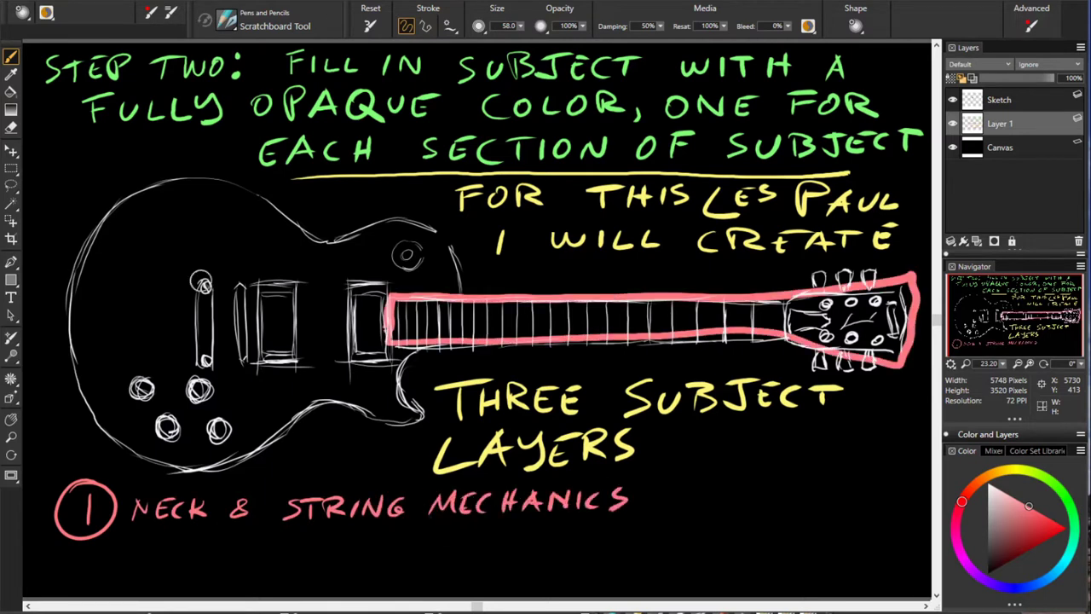
left_click_drag(202, 275, 202, 365)
left_click_drag(236, 278, 236, 360)
In blue, label circled 2 'Half body', draw the body split line and mark the upper half.
left_click(1004, 586)
left_click_drag(128, 522, 127, 577)
left_click_drag(171, 533, 293, 556)
mouse_move(70, 320)
left_mouse_down()
mouse_move(344, 315)
mouse_move(459, 289)
left_mouse_up()
left_click_drag(145, 224, 143, 281)
left_click_drag(539, 302, 537, 338)
In green, label circled 3 'Half body' and mark the lower body half.
left_click(1061, 492)
left_click_drag(444, 522, 445, 570)
left_click_drag(492, 530, 606, 556)
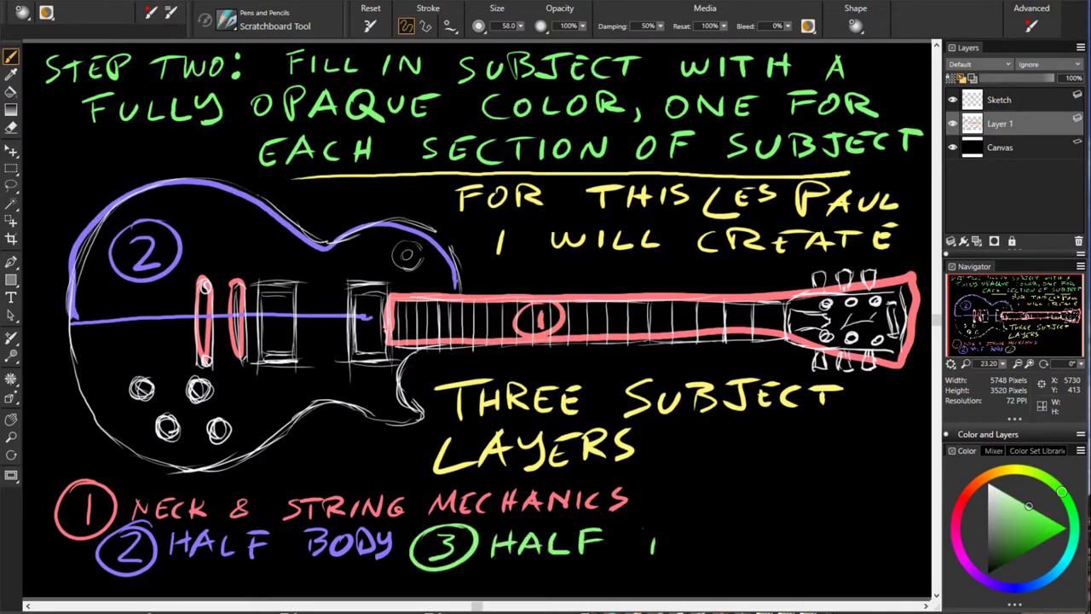
left_click_drag(649, 524, 780, 562)
mouse_move(69, 323)
left_mouse_down()
mouse_move(341, 439)
mouse_move(375, 317)
left_mouse_up()
left_click_drag(170, 339, 171, 392)
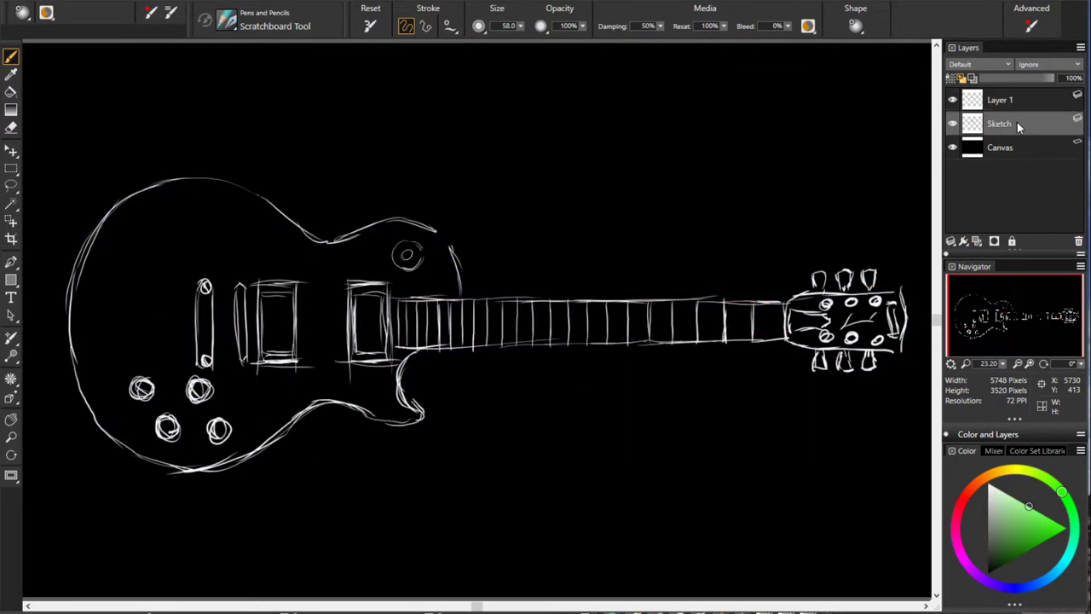
Begin a green note: 'I want two separate surfaces split here'.
left_click_drag(119, 72, 119, 97)
mouse_move(187, 72)
left_mouse_down()
mouse_move(247, 91)
mouse_move(324, 68)
left_mouse_up()
mouse_move(379, 65)
left_mouse_down()
mouse_move(563, 82)
mouse_move(674, 68)
left_mouse_up()
left_click_drag(686, 90, 763, 65)
mouse_move(183, 111)
left_mouse_down()
mouse_move(409, 128)
mouse_move(720, 128)
left_mouse_up()
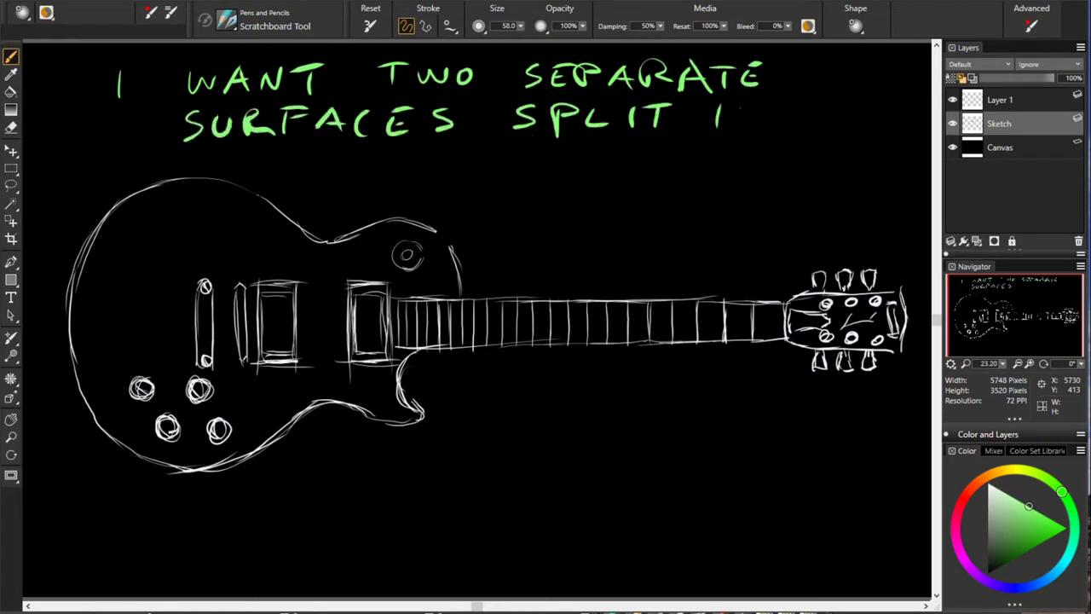
Finish 'surfaces split here' with a curved pointer and dashed split line across the body.
left_click_drag(769, 96, 886, 119)
left_click_drag(712, 134, 317, 288)
left_click_drag(76, 323, 397, 318)
mouse_move(537, 198)
left_mouse_down()
mouse_move(554, 232)
mouse_move(776, 171)
left_mouse_up()
Write 'because there are two different grains that meet there' with an arrowhead at the split.
mouse_move(579, 266)
left_mouse_down()
mouse_move(831, 209)
mouse_move(886, 228)
left_mouse_up()
mouse_move(447, 383)
left_mouse_down()
mouse_move(742, 401)
mouse_move(895, 391)
left_mouse_up()
mouse_move(426, 460)
left_mouse_down()
mouse_move(784, 426)
mouse_move(644, 486)
left_mouse_up()
left_click_drag(618, 520, 789, 504)
left_click_drag(319, 266, 358, 285)
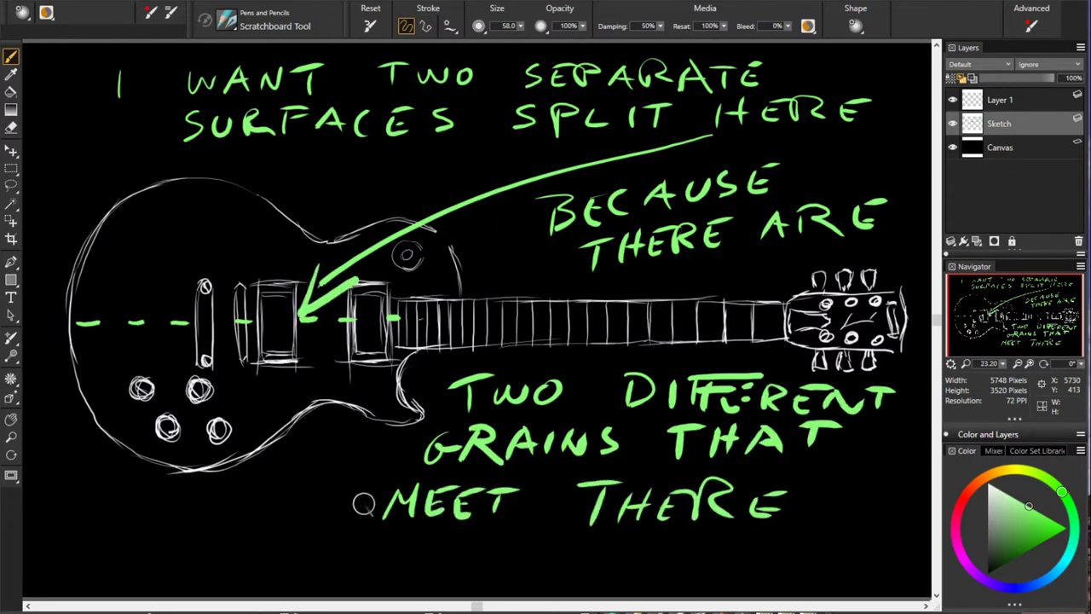
left_click_drag(1011, 128, 1010, 104)
Undo the recent annotation strokes and erase the middle dashes of the split line.
key("ctrl+z")
key("ctrl+z")
key("ctrl+z")
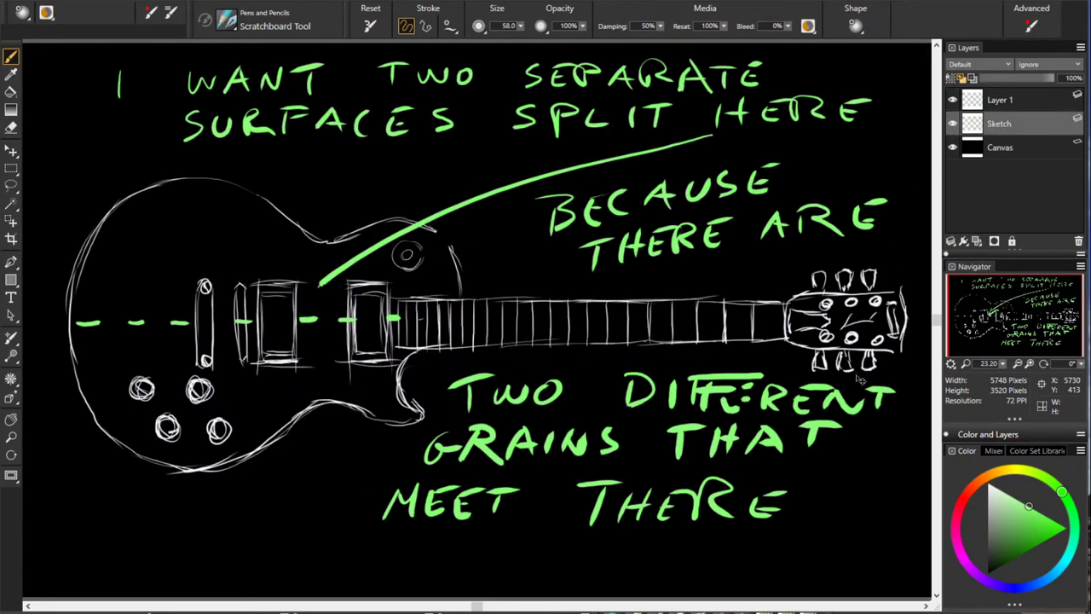
key("ctrl+z")
key("ctrl+z")
key("ctrl+z")
key("ctrl+z")
key("ctrl+z")
key("ctrl+z")
key("ctrl+z")
key("ctrl+z")
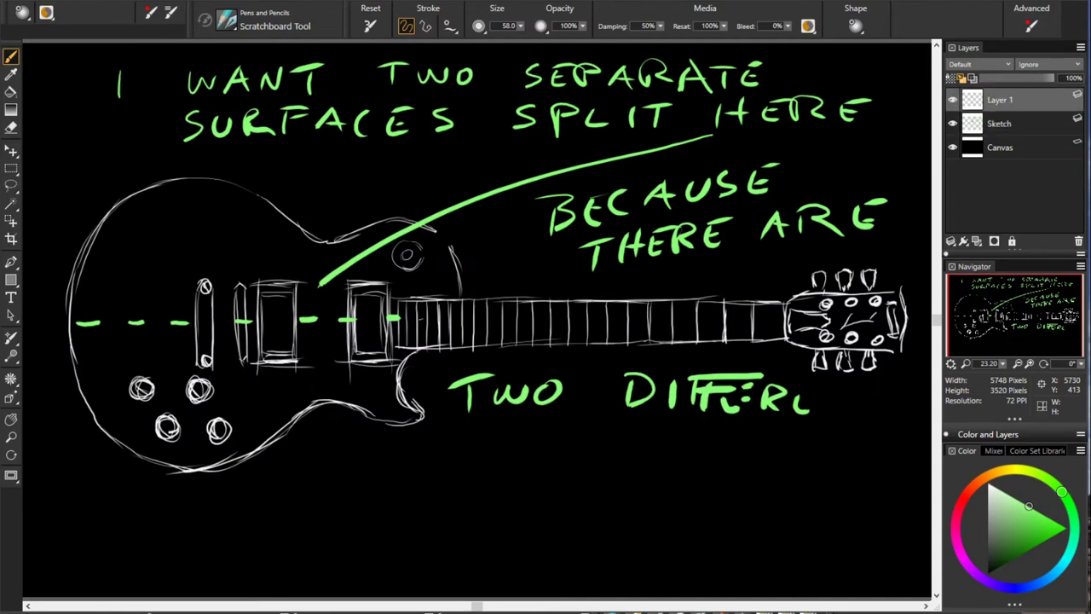
mouse_move(298, 324)
left_mouse_down()
mouse_move(359, 321)
mouse_move(324, 278)
left_mouse_up()
Trim the cream neck and pickup edges with the sketch hidden, then note that accurate edges ease detailing.
key("ctrl+z")
key("ctrl+z")
key("ctrl+z")
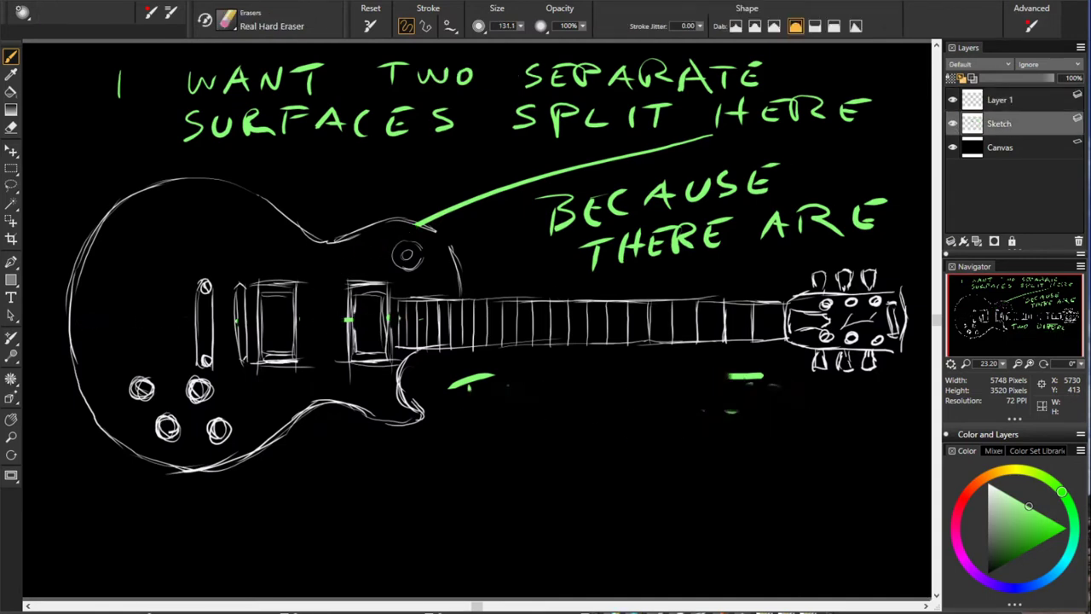
key("ctrl+z")
key("ctrl+z")
key("ctrl+z")
key("ctrl+z")
key("ctrl+z")
key("ctrl+z")
key("ctrl+z")
key("ctrl+z")
key("ctrl+z")
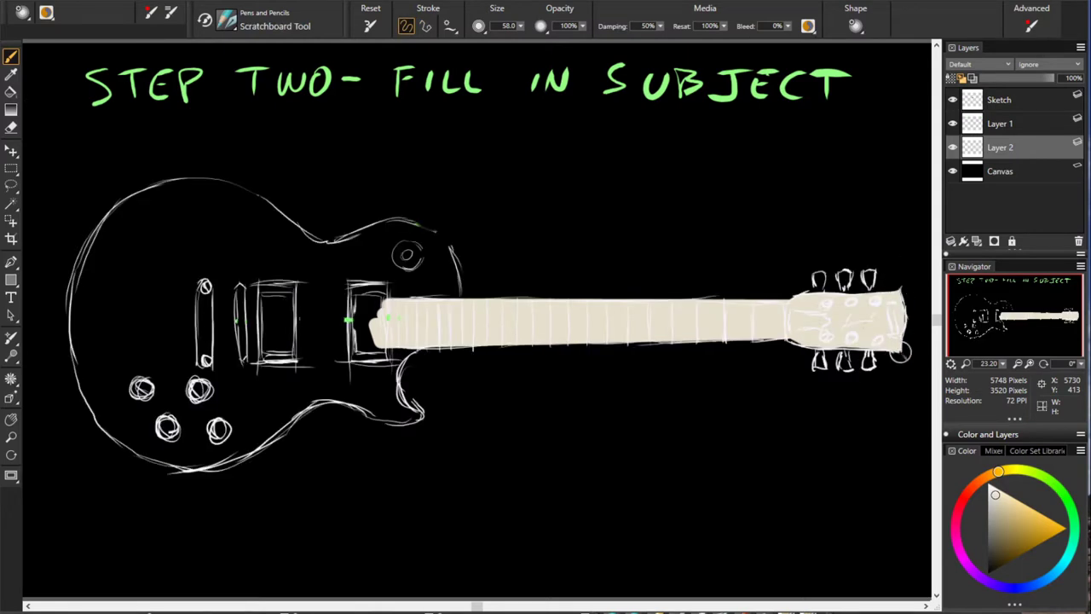
left_click(953, 100)
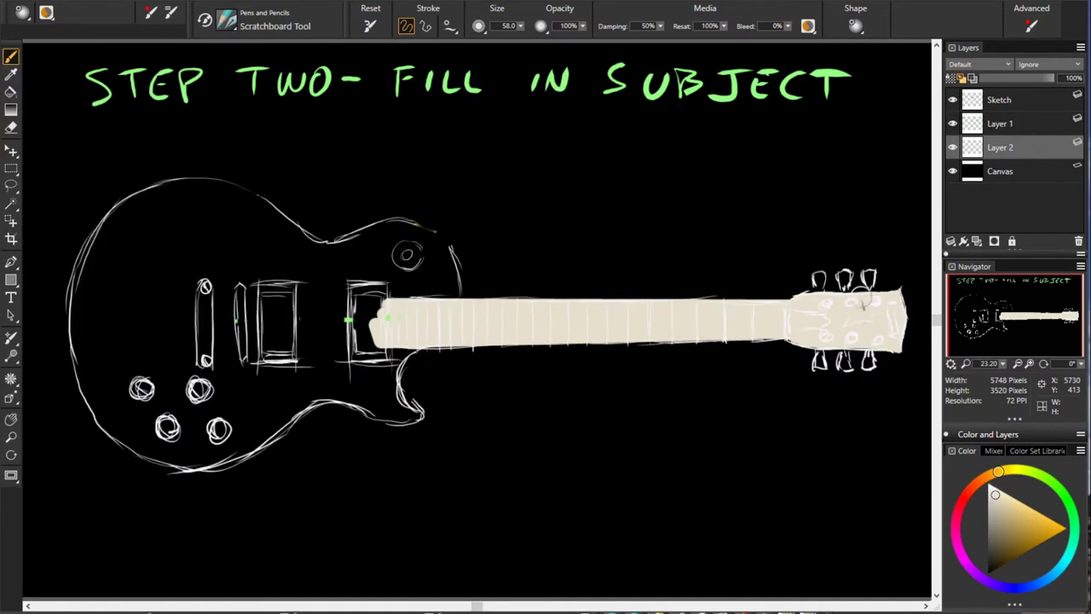
key("n")
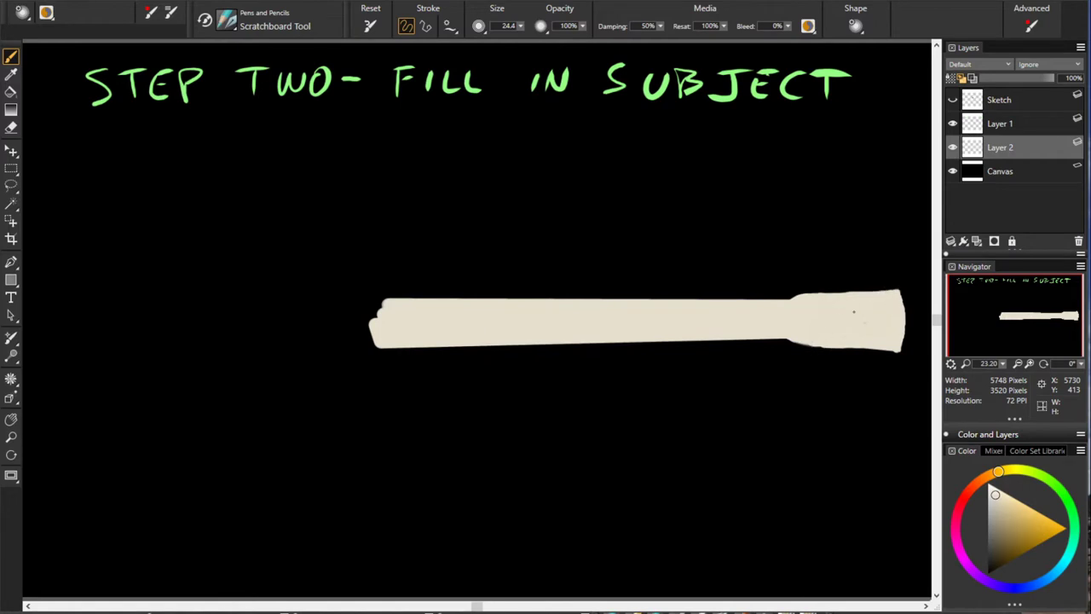
key("n")
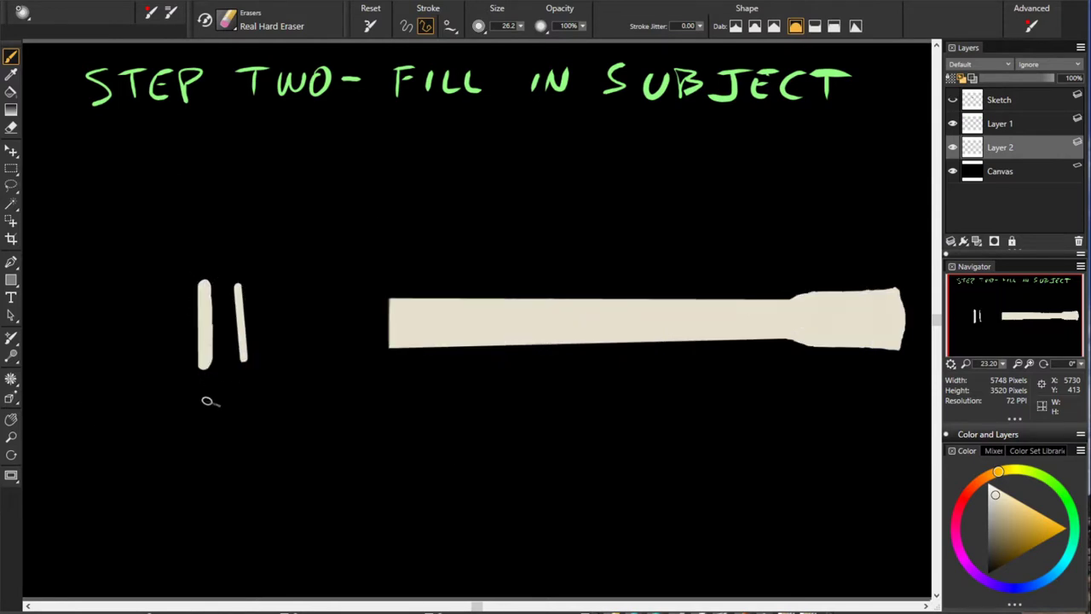
key("b")
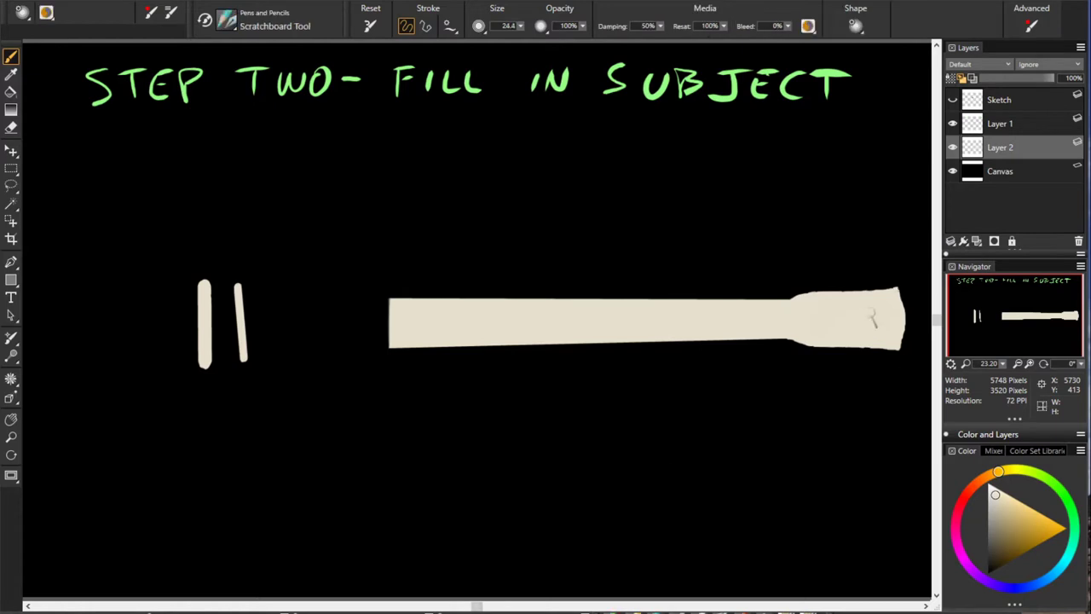
mouse_move(212, 80)
left_mouse_down()
mouse_move(776, 81)
mouse_move(141, 135)
mouse_move(853, 124)
mouse_move(554, 175)
mouse_move(775, 162)
mouse_move(486, 217)
mouse_move(801, 218)
mouse_move(845, 235)
left_mouse_up()
Rename the cream layer Neck and add a new layer named Upper Half.
double_click(1002, 147)
type("Neck")
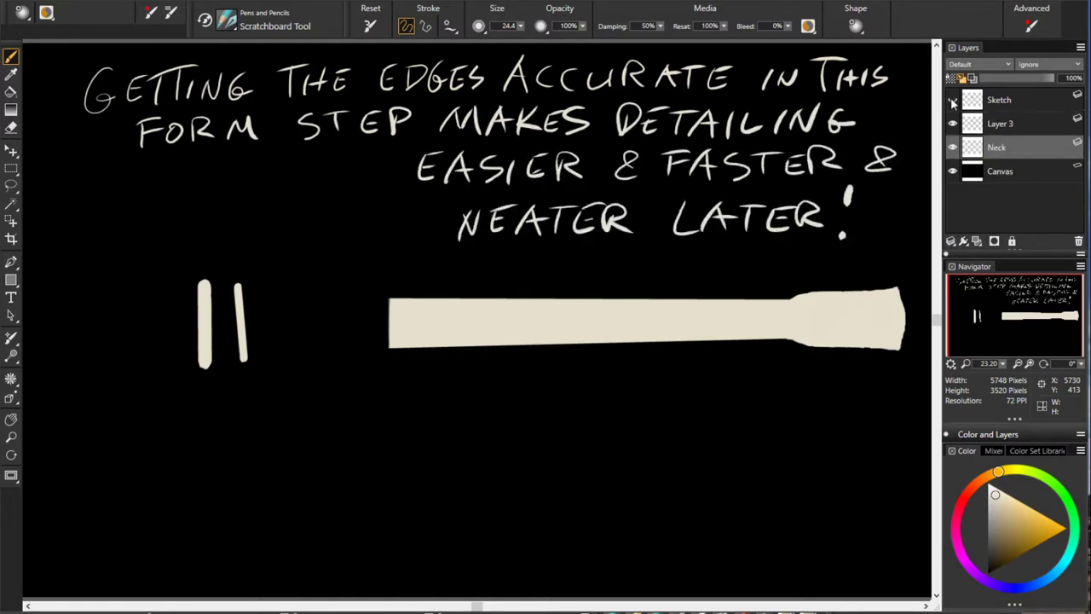
left_click(953, 102)
key("ctrl+shift+n")
double_click(1002, 148)
type("Upper Half")
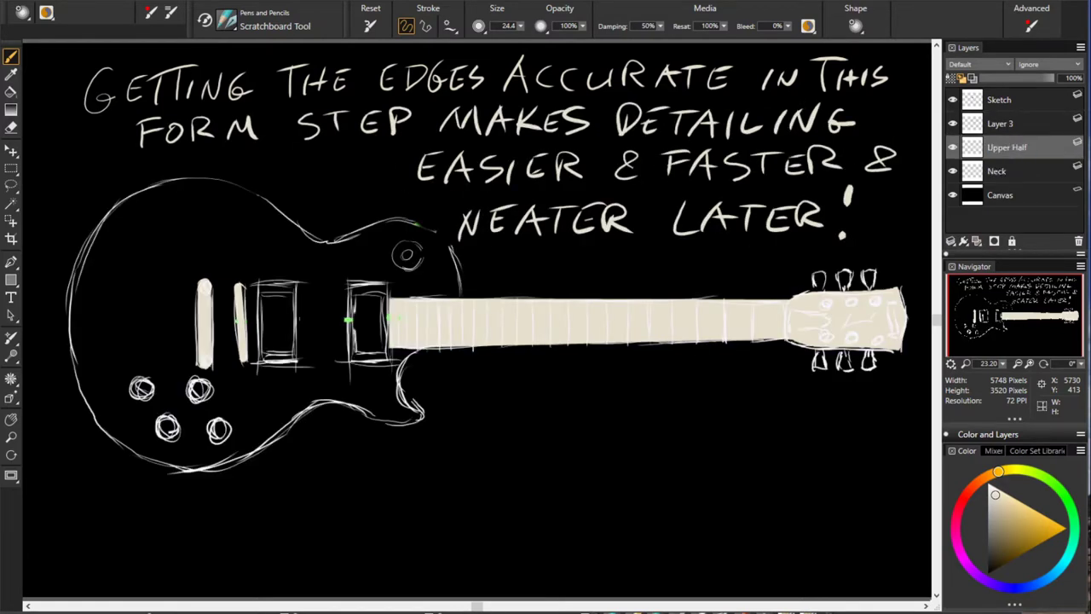
Trace the upper body edge in orange Flat Color and start filling it inward.
left_click(1053, 535)
mouse_move(74, 322)
left_mouse_down()
mouse_move(324, 266)
mouse_move(452, 274)
left_mouse_up()
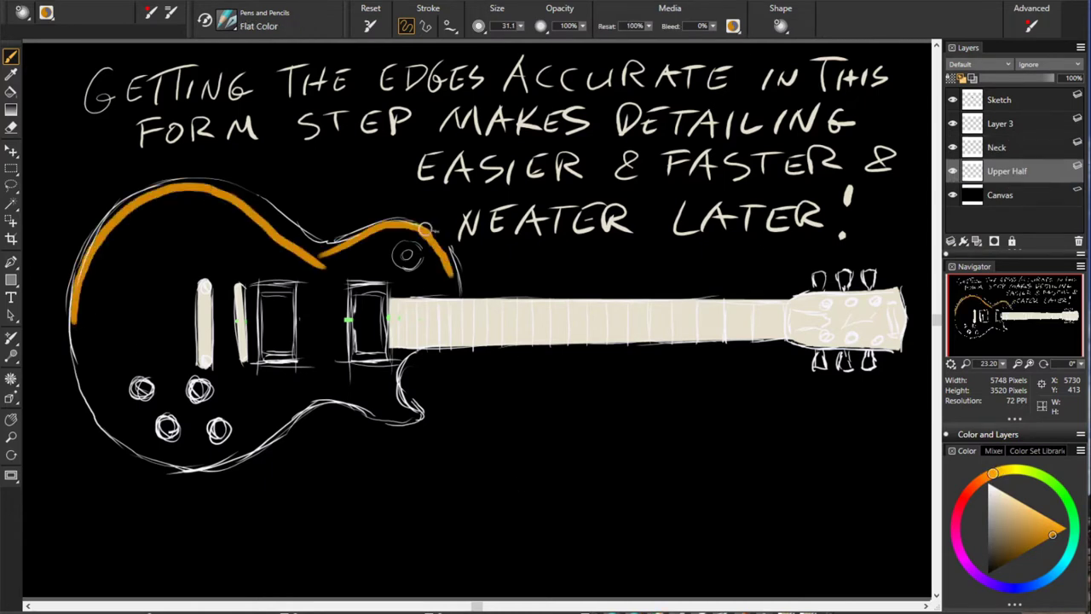
left_click_drag(418, 226, 269, 249)
left_click_drag(341, 246, 230, 194)
mouse_move(290, 213)
left_mouse_down()
mouse_move(145, 190)
mouse_move(77, 348)
left_mouse_up()
left_click(953, 99)
Fill the rest of the upper body orange, toggling the Sketch layer to compare edges.
left_click_drag(111, 231, 223, 193)
left_click_drag(418, 245, 111, 317)
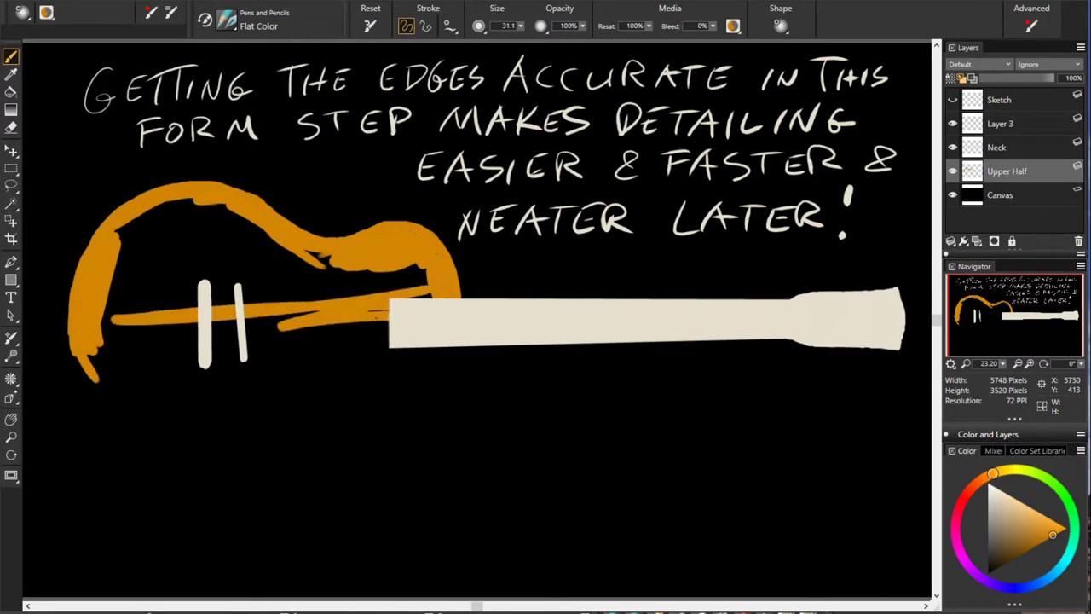
left_click_drag(171, 269, 100, 341)
mouse_move(111, 290)
left_mouse_down()
mouse_move(205, 238)
mouse_move(375, 230)
left_mouse_up()
left_click(953, 100)
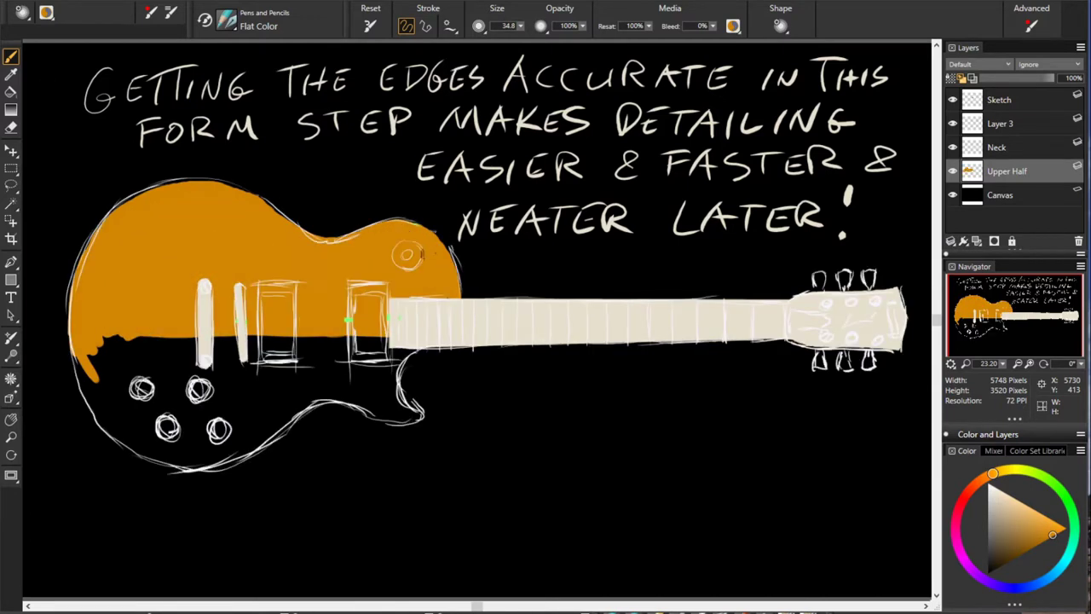
left_click(953, 99)
Extend the orange fill down to the split line and clean its edges with the eraser.
left_click_drag(283, 341, 162, 343)
left_click_drag(382, 346, 86, 367)
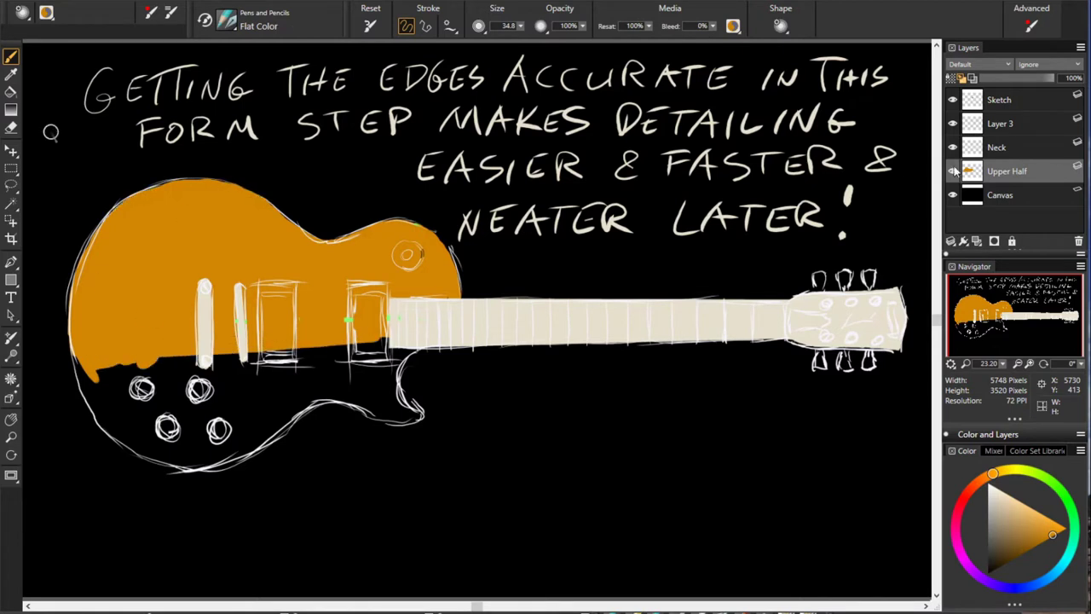
left_click(954, 100)
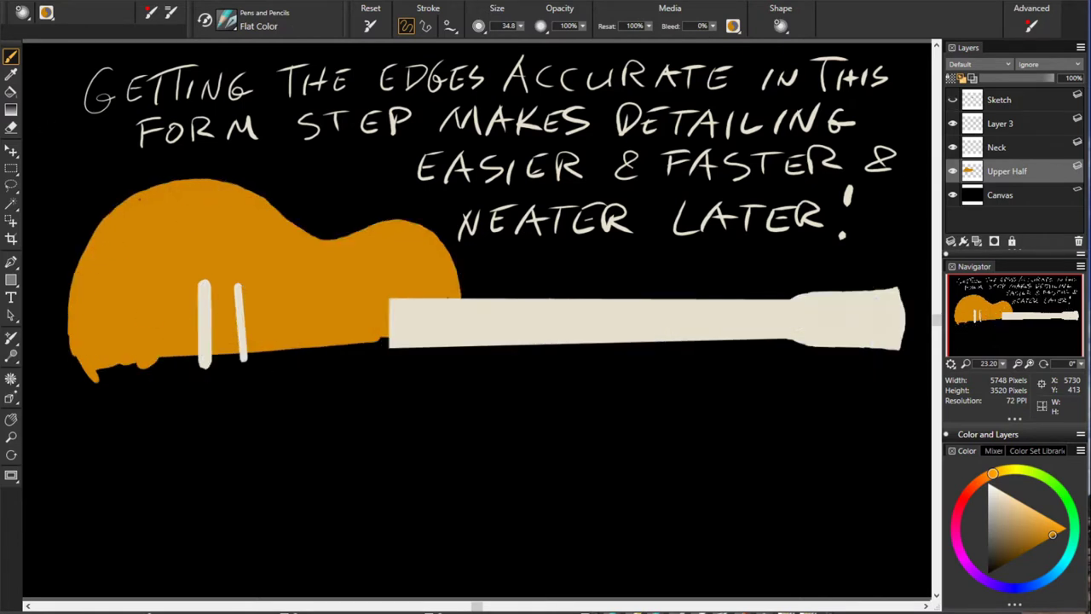
key("n")
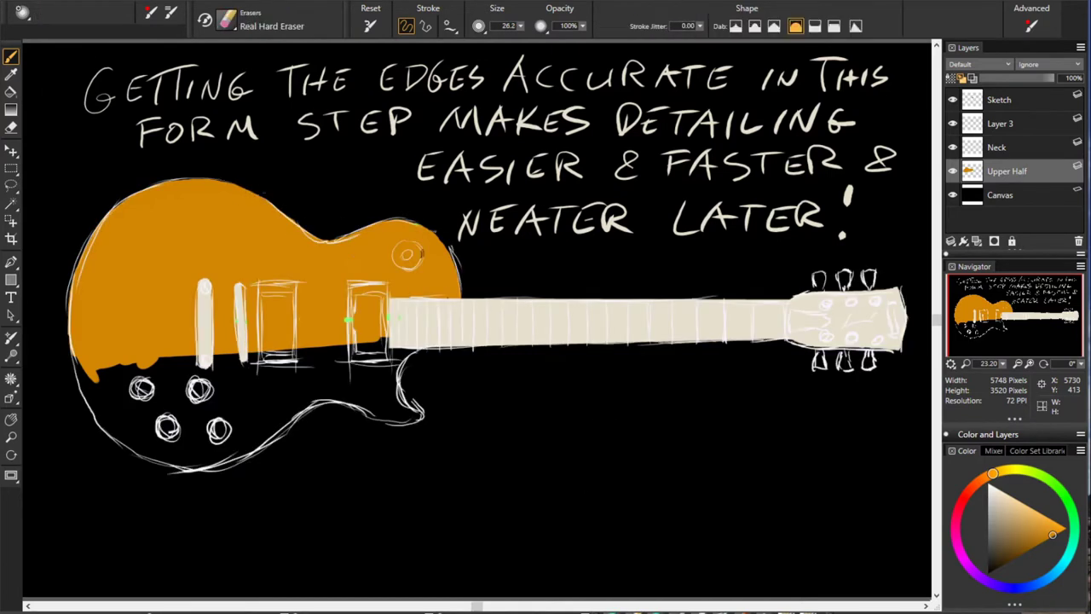
key("ctrl+shift+n")
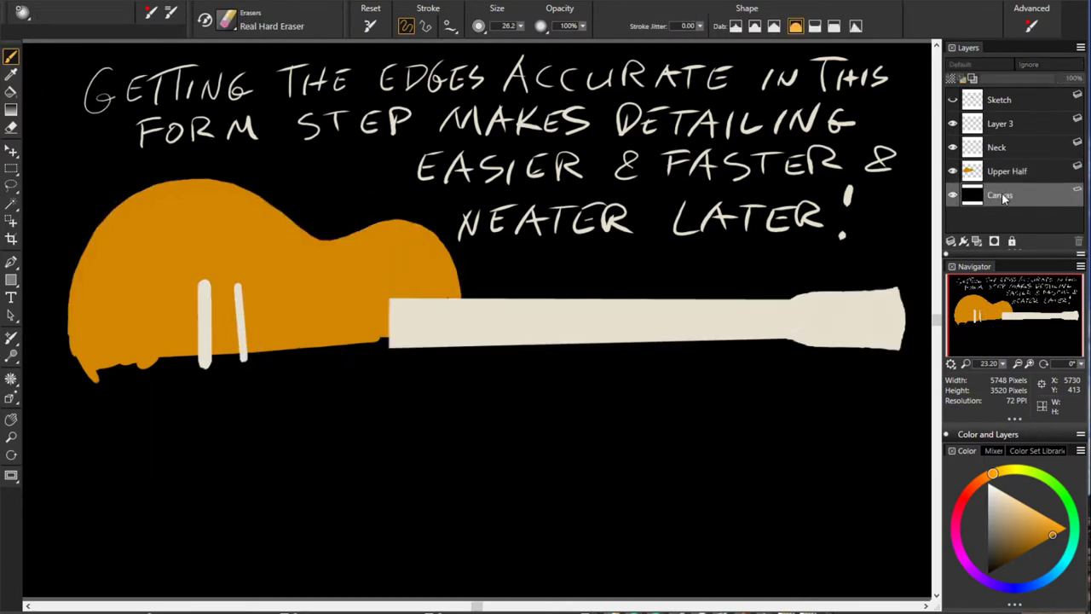
Name the new layer Lower Half and start painting the lower body green.
key("r")
double_click(1004, 196)
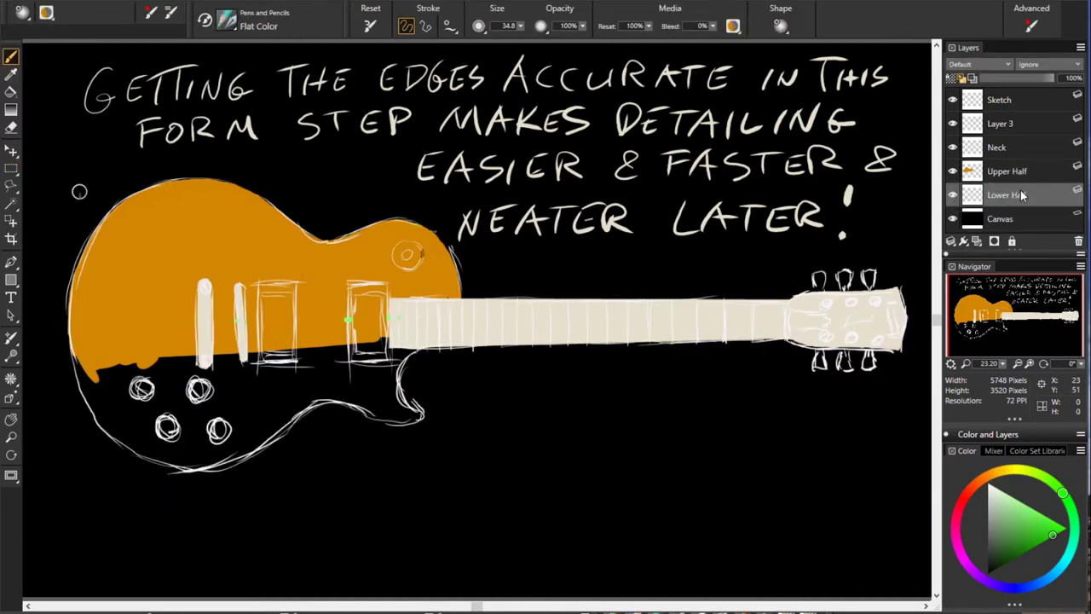
left_click_drag(375, 348, 400, 380)
mouse_move(81, 365)
left_mouse_down()
mouse_move(141, 435)
mouse_move(298, 408)
left_mouse_up()
Fill the remaining lower body green, hiding Sketch and Upper Half to check coverage.
left_click_drag(111, 435, 371, 388)
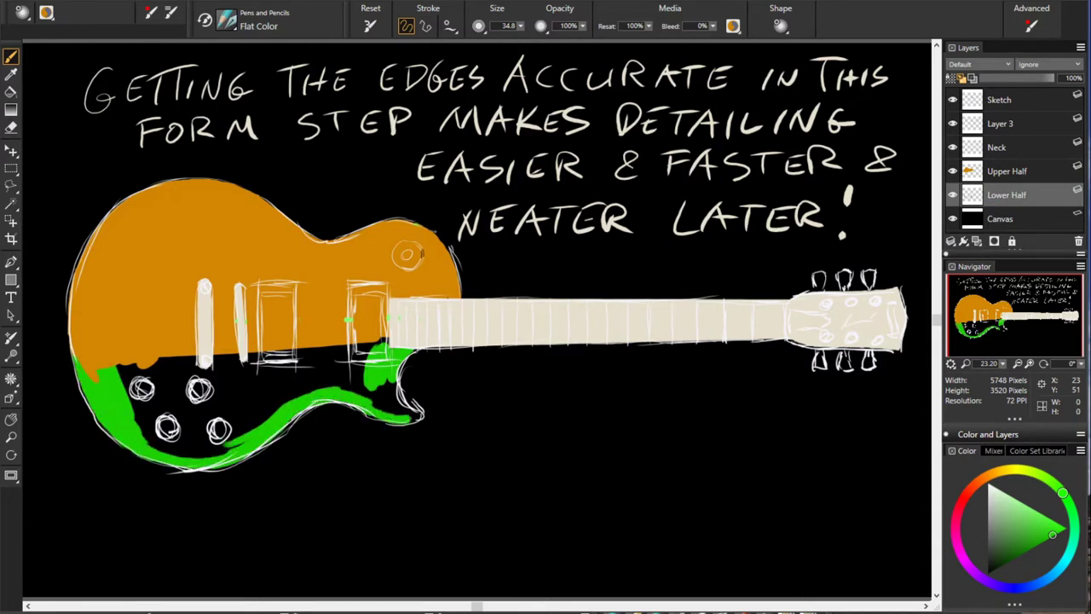
left_click(953, 99)
left_click_drag(392, 345, 328, 375)
left_click_drag(119, 375, 239, 357)
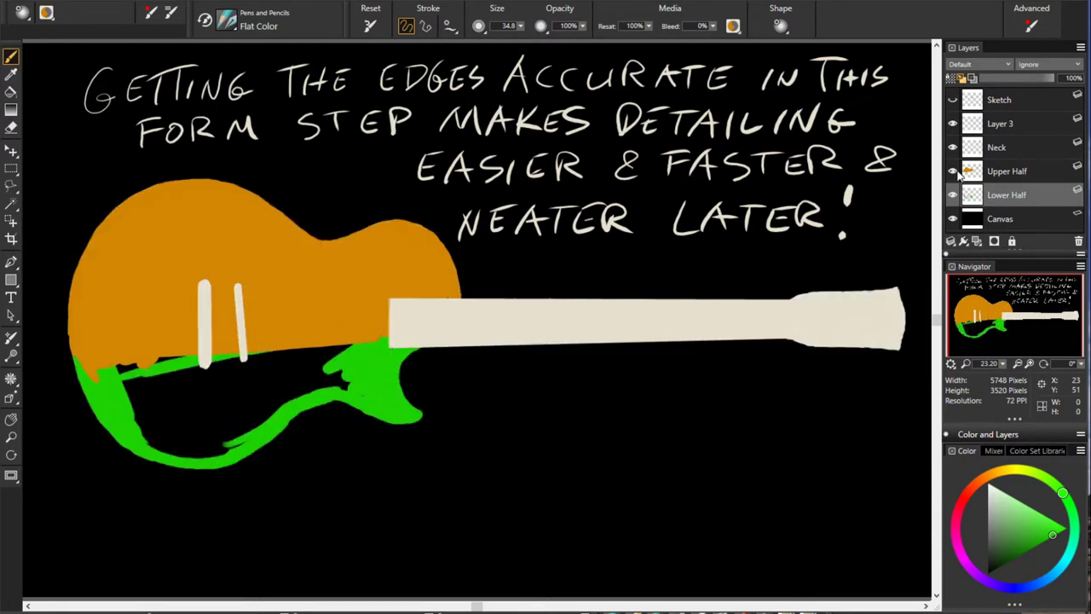
left_click(952, 171)
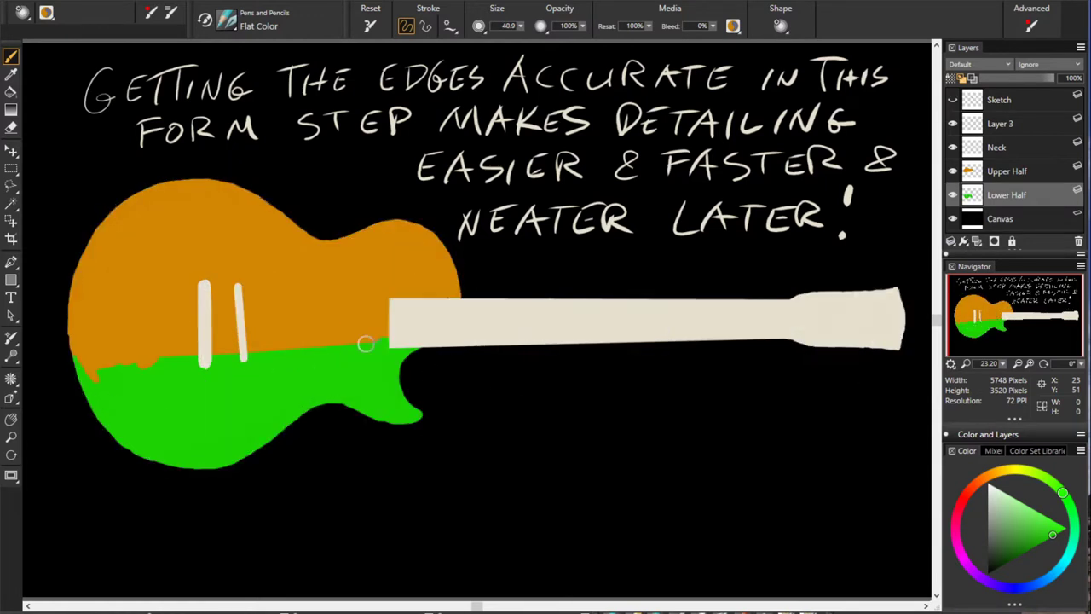
key("n")
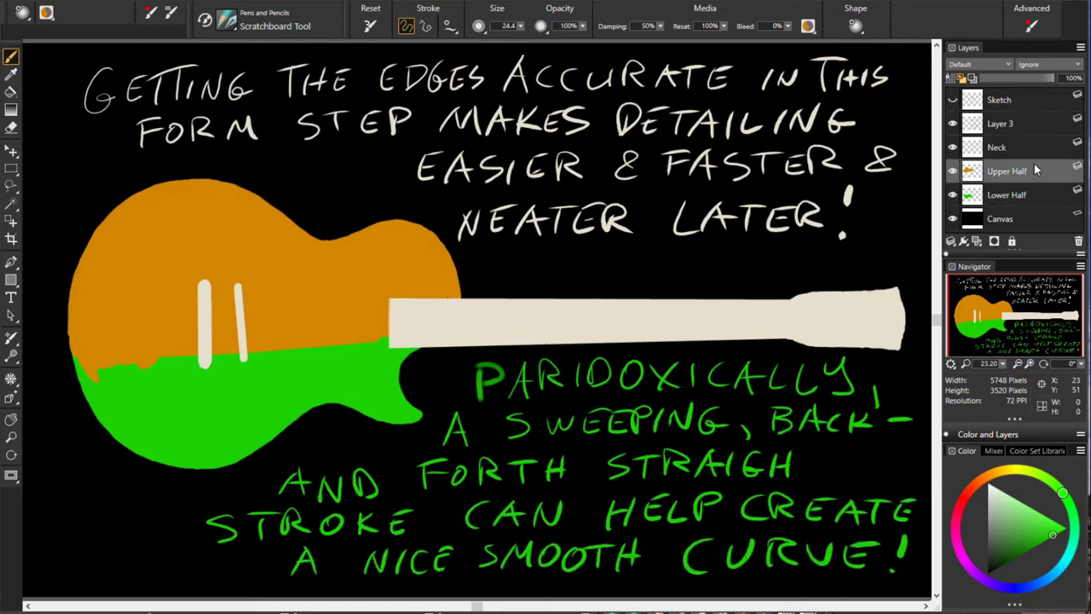
Cut the orange below the middle line with a rectangular selection, restoring Upper Half to full opacity.
left_click(11, 169)
left_click_drag(678, 111, 44, 325)
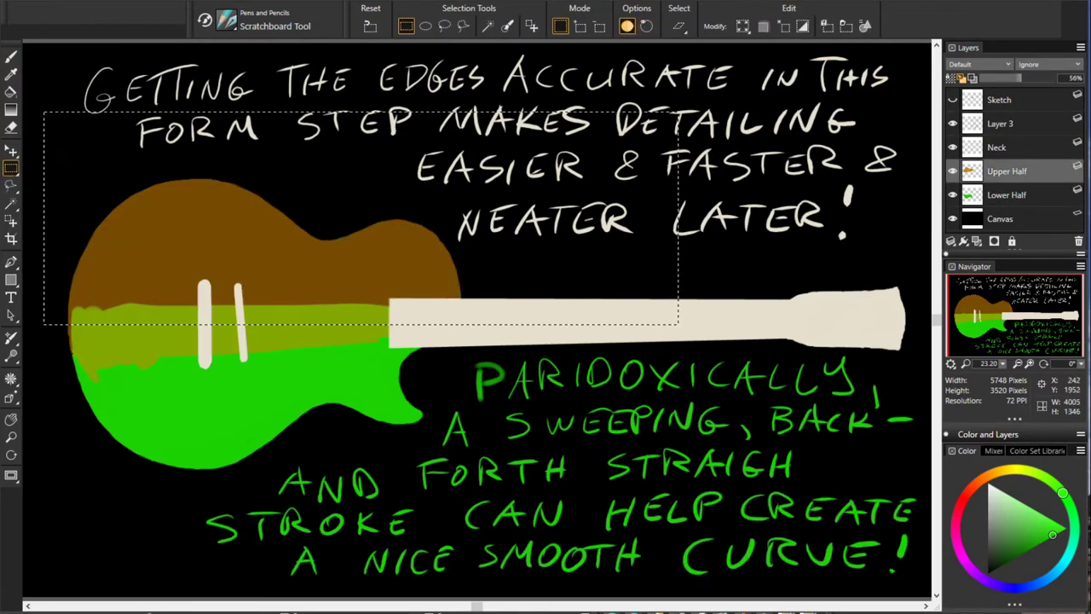
left_click_drag(1020, 78, 1076, 78)
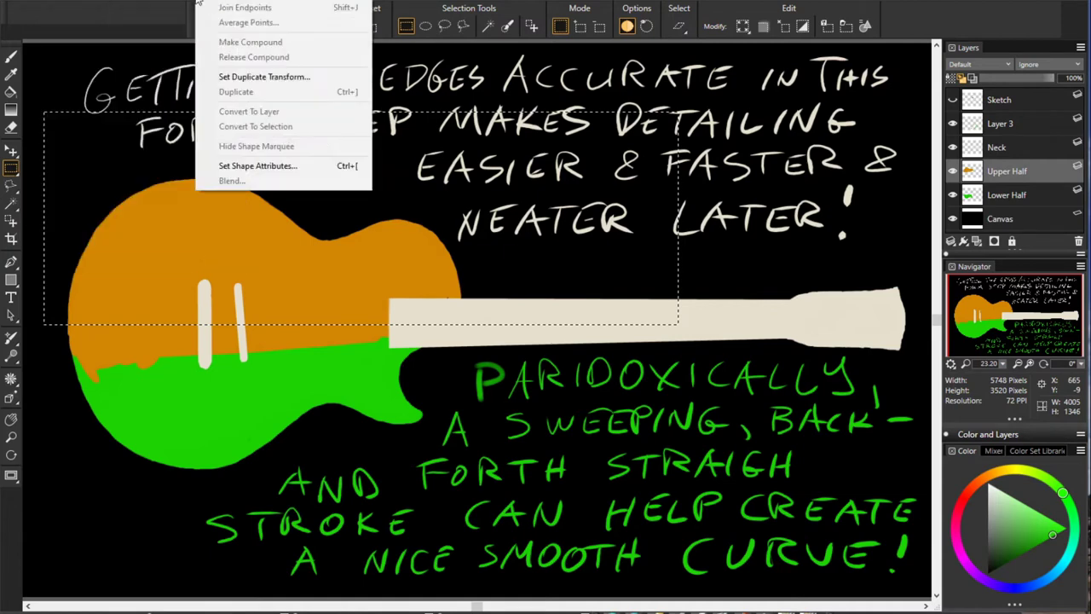
key("Delete")
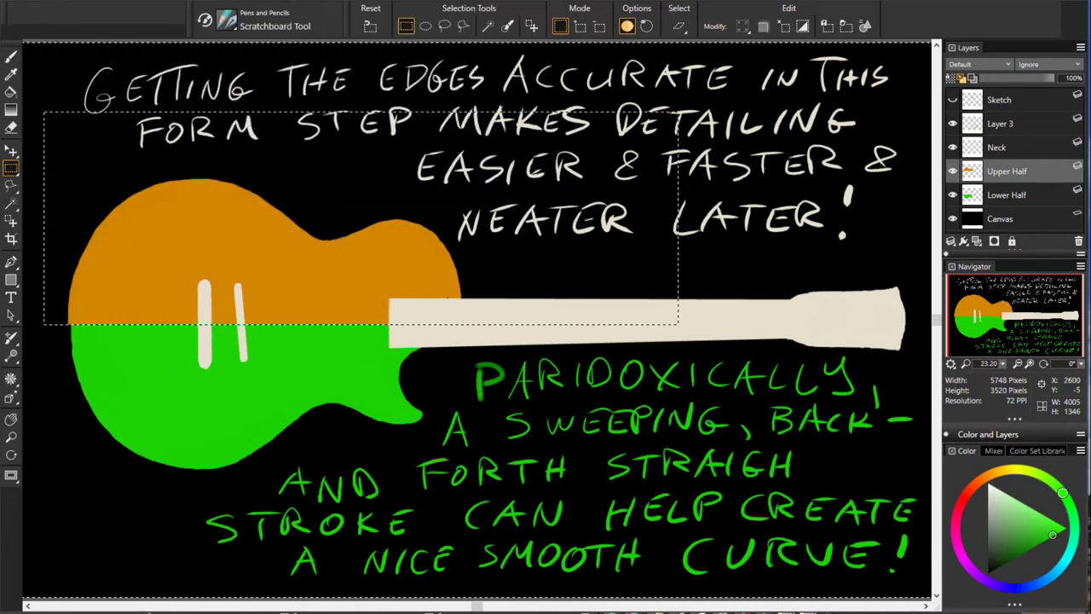
left_click(1015, 124)
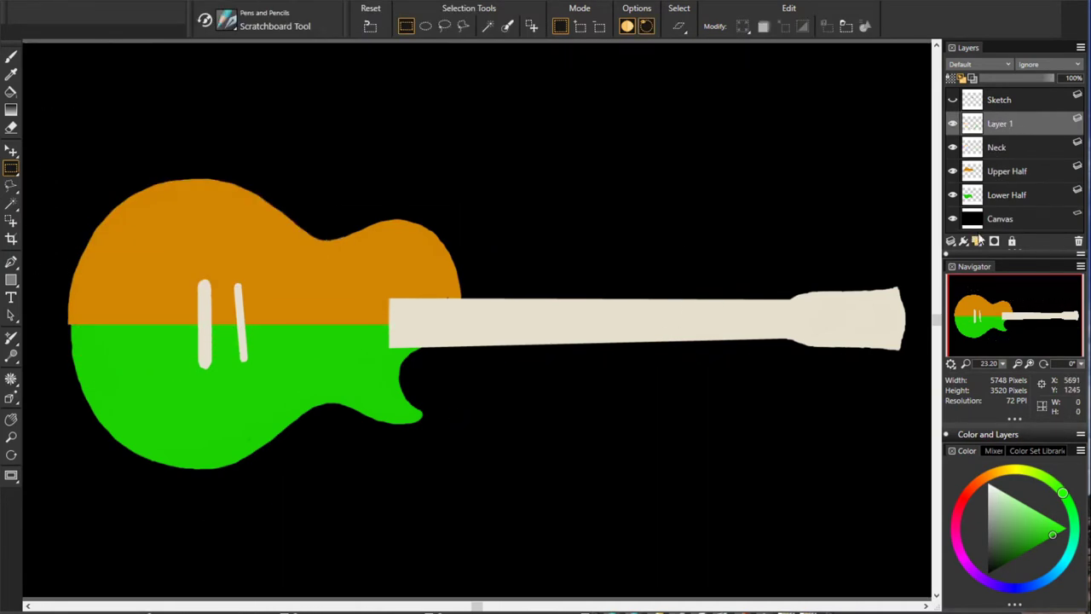
Handwrite a note that a rectangle mask made the cut.
key("b")
left_click_drag(162, 69, 162, 99)
left_click_drag(217, 72, 437, 86)
left_click_drag(474, 53, 769, 85)
mouse_move(246, 111)
left_mouse_down()
mouse_move(491, 133)
mouse_move(858, 133)
left_mouse_up()
left_click_drag(341, 160, 631, 179)
Add that it cuts down the middle into two different wood pieces, then return to Layer 1.
left_click_drag(674, 154, 783, 181)
mouse_move(508, 200)
left_mouse_down()
mouse_move(704, 223)
mouse_move(820, 220)
left_mouse_up()
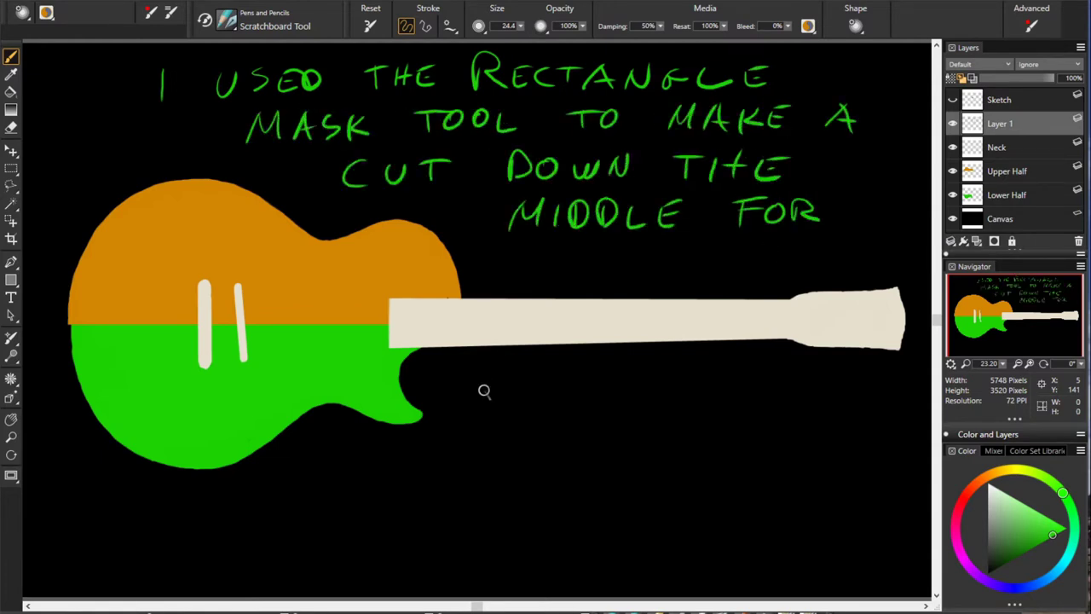
left_click_drag(469, 380, 562, 404)
mouse_move(606, 376)
left_mouse_down()
mouse_move(747, 379)
mouse_move(817, 408)
left_mouse_up()
left_click_drag(820, 406, 869, 384)
left_click_drag(469, 425, 579, 450)
left_click_drag(622, 426, 700, 450)
left_click_drag(710, 428, 794, 450)
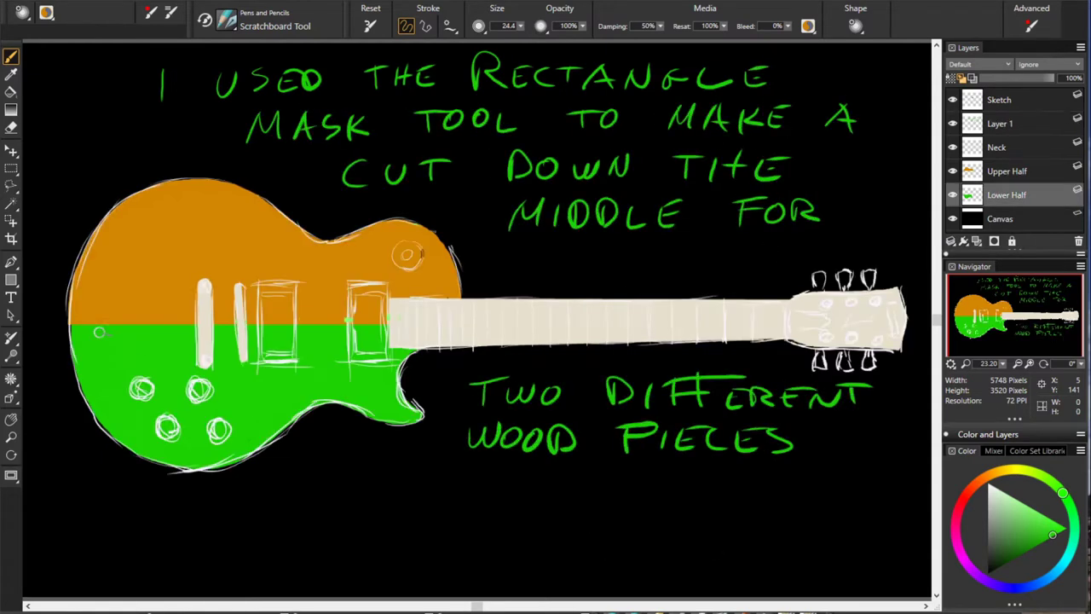
key("n")
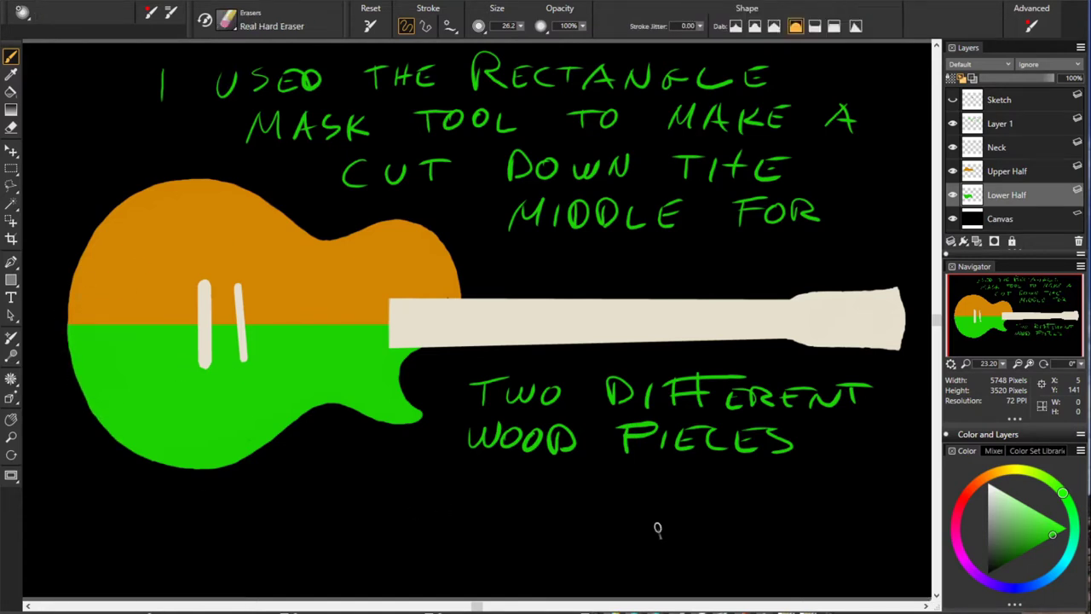
left_click(957, 130)
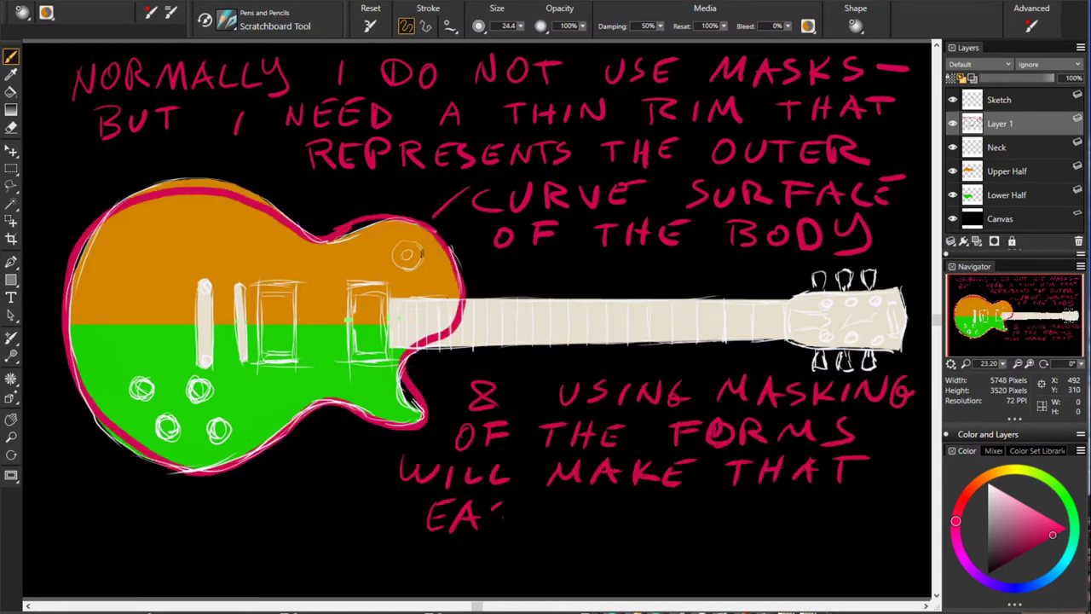
On the Upper Half Rim layer, shrink a selection of the orange upper half just inside its edge.
left_click(953, 147)
left_click(952, 100)
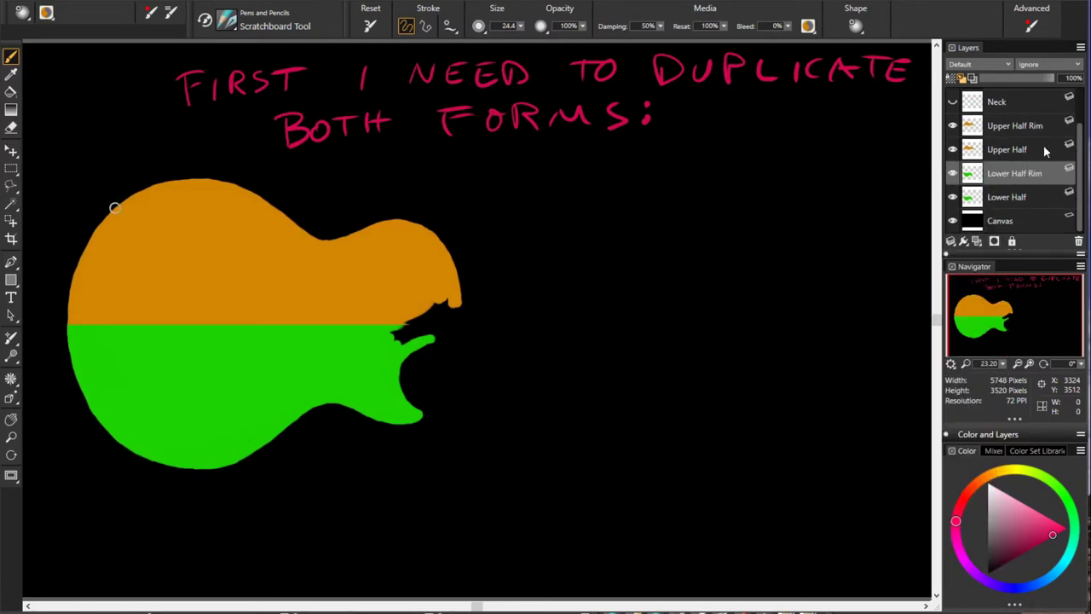
left_click(1015, 125)
left_click(11, 222)
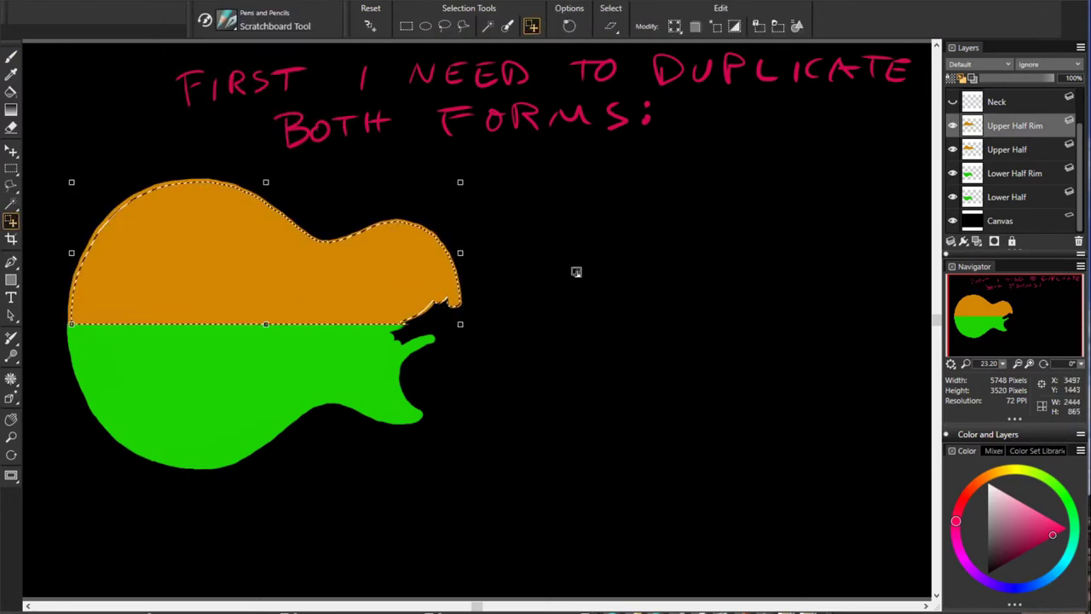
left_click_drag(458, 185, 461, 177)
left_click_drag(266, 184, 265, 182)
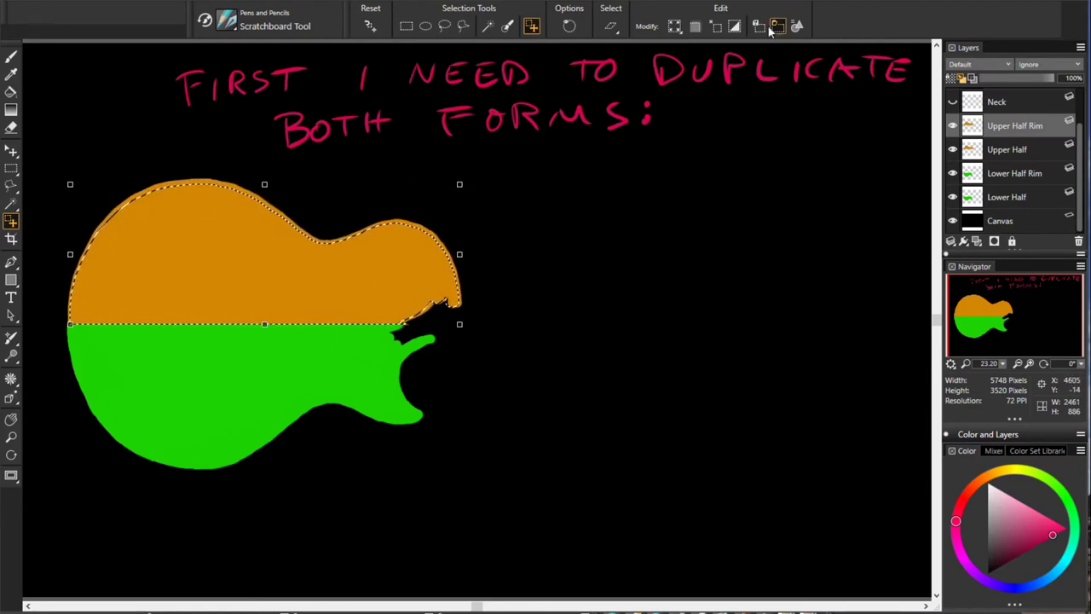
Select the green lower half on its rim layer, shrink the selection slightly and delete the interior.
left_click(1014, 173)
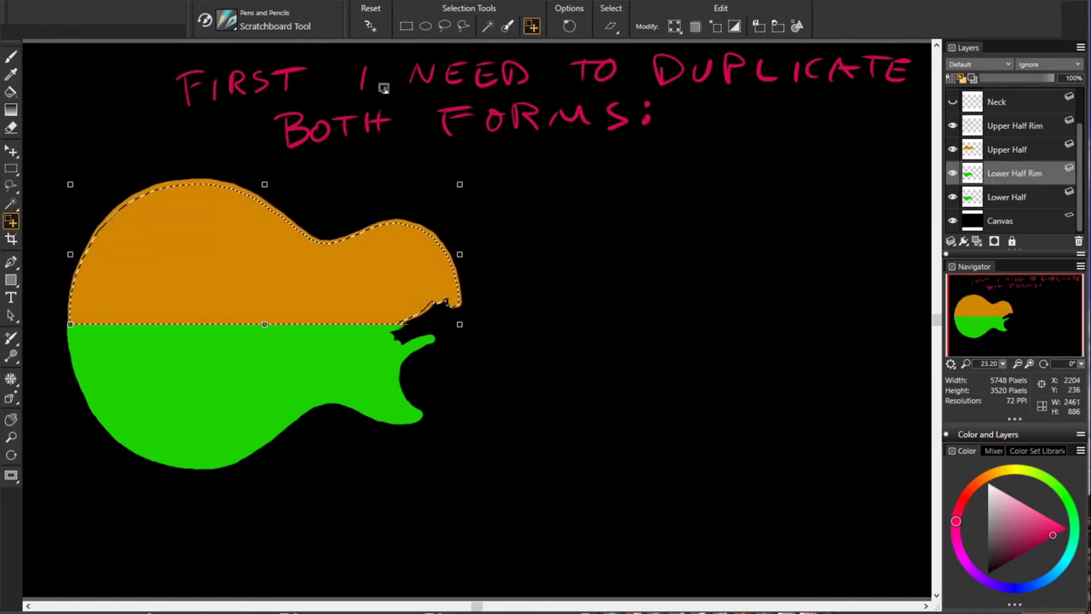
key("ctrl+d")
key("w")
left_click(277, 364)
left_click(952, 149)
left_click(179, 1)
left_click(209, 221)
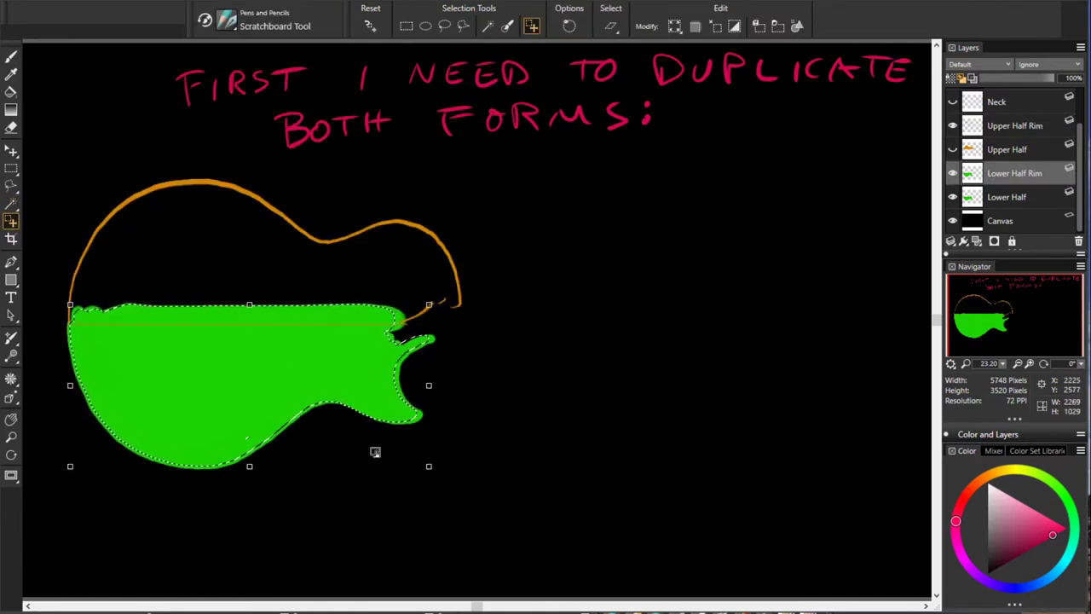
left_click_drag(417, 373, 418, 373)
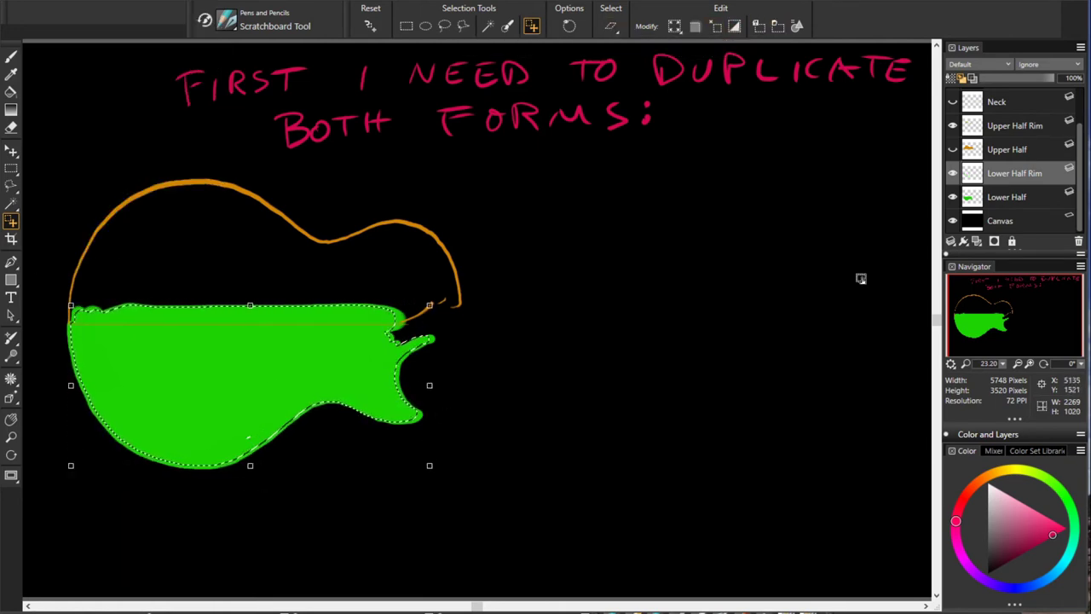
key("Delete")
key("ctrl+d")
On a new layer, handwrite the underlined note 'NOT PERFECT BUT WILL MAKE IT EASIER!'.
key("ctrl+shift+n")
key("b")
left_click_drag(290, 164, 801, 154)
left_click_drag(450, 199, 465, 190)
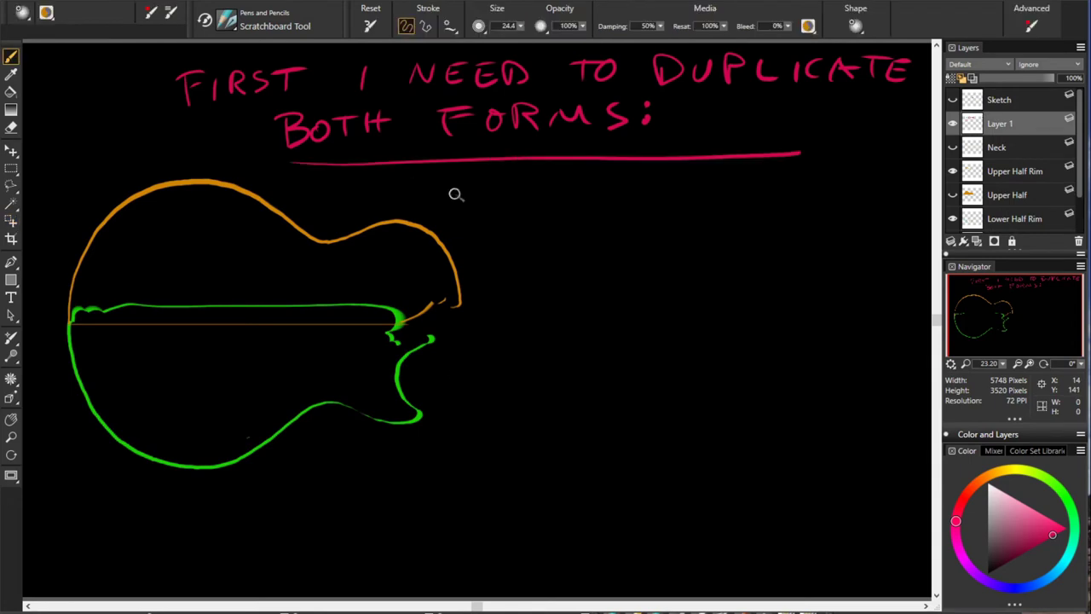
mouse_move(611, 175)
left_mouse_down()
mouse_move(630, 186)
mouse_move(823, 176)
left_mouse_up()
mouse_move(483, 212)
left_mouse_down()
mouse_move(704, 220)
mouse_move(841, 205)
left_mouse_up()
left_click_drag(598, 247, 778, 261)
Erase the green rim line across the body's middle and show the neck again.
left_click(1009, 219)
left_click_drag(76, 307, 282, 307)
left_click_drag(205, 307, 401, 328)
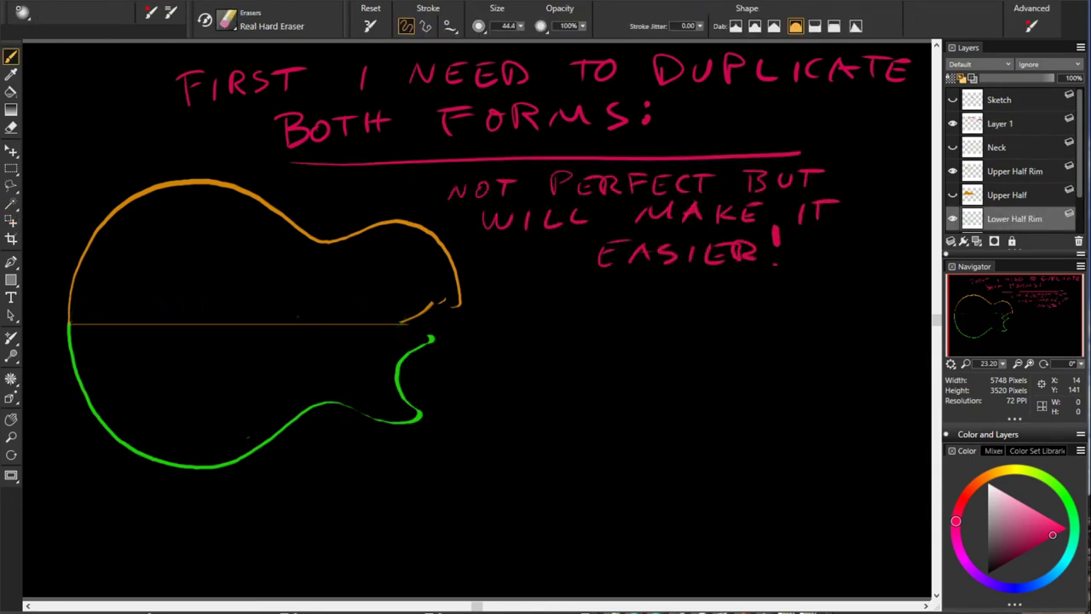
left_click(953, 146)
left_click(1006, 194)
left_click(1014, 213)
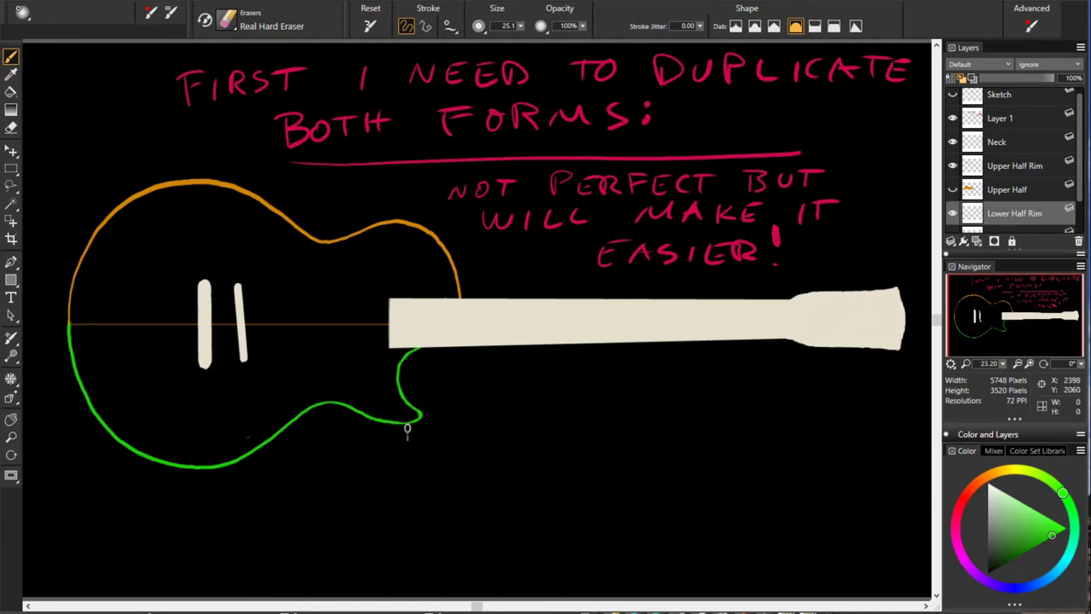
Merge both rims into a pink 'Body Rim' layer, show the lower half, and clear the old notes.
left_click(1015, 165)
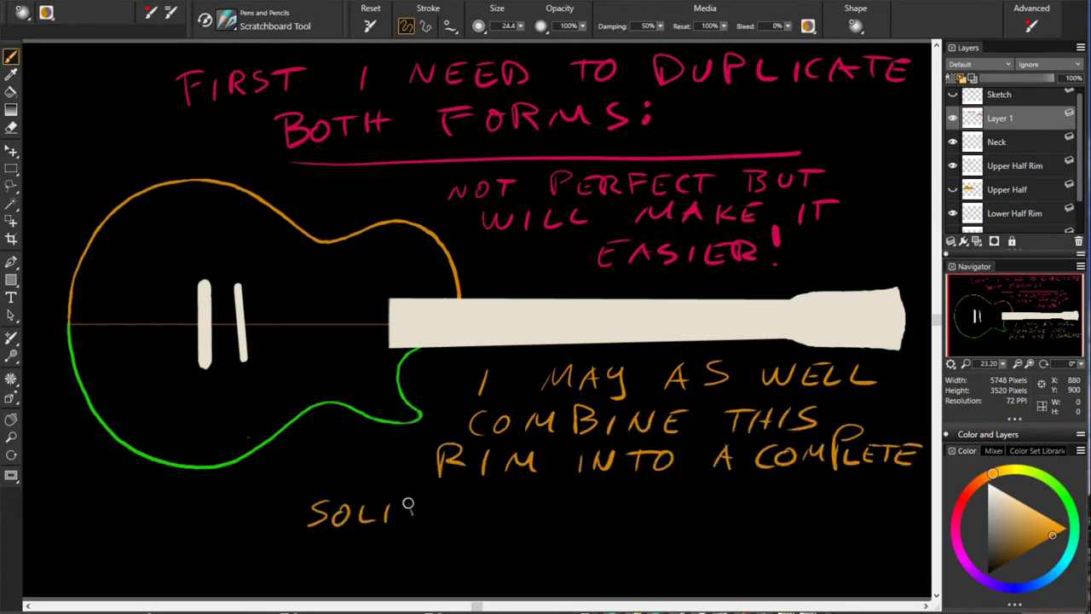
double_click(1016, 166)
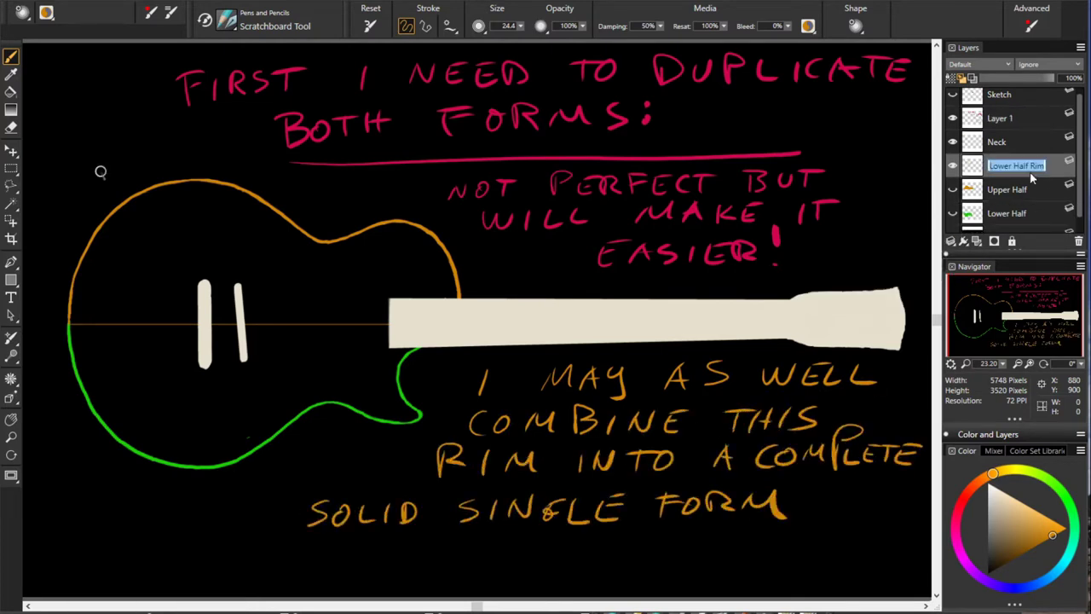
left_click(1016, 117)
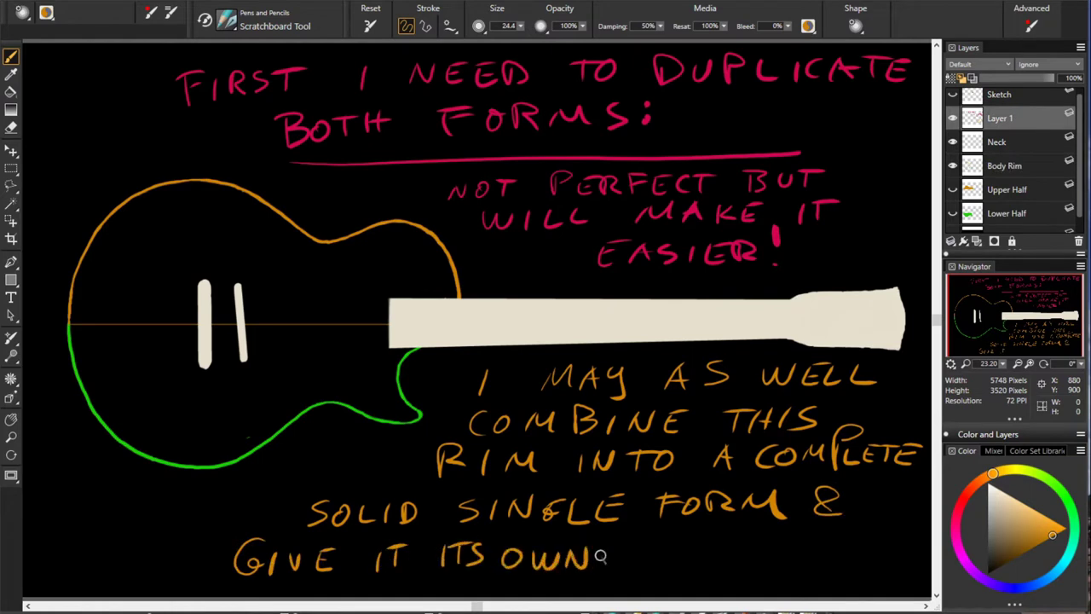
left_click(1005, 165)
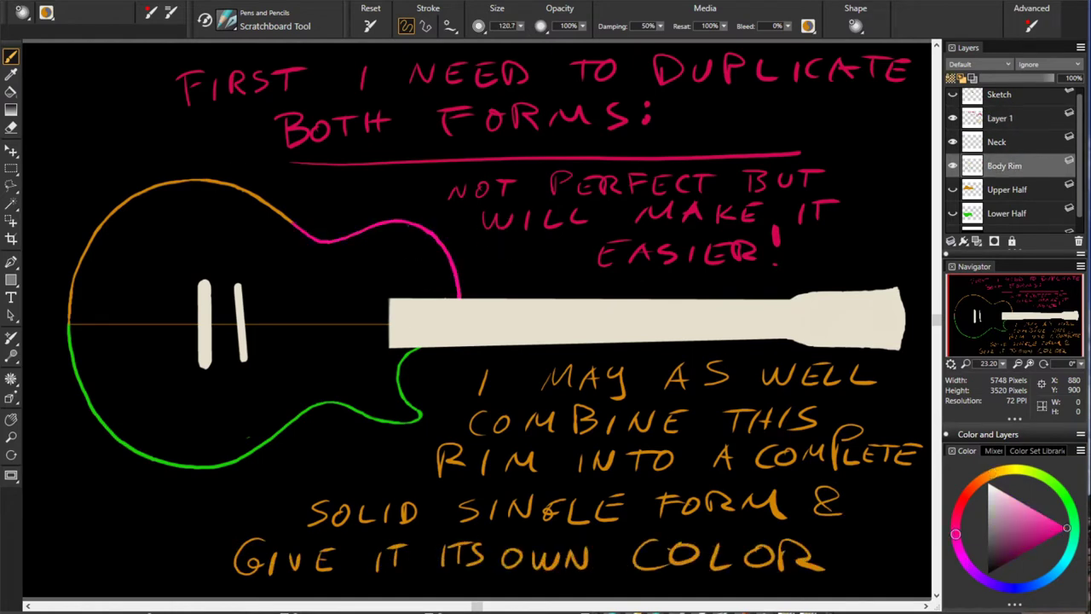
left_click(954, 213)
left_click(1000, 119)
key("Delete")
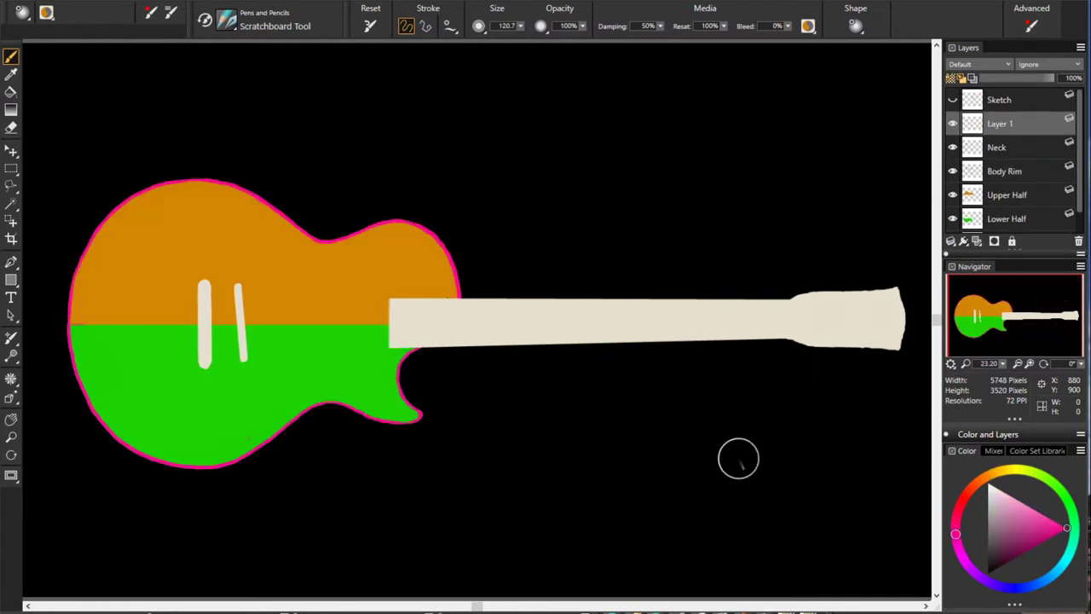
Hand-letter 'GREAT' in pink and 'STEP TWO, FORMING THE SUBJECT WITH SOLID FORMS'.
left_click_drag(111, 73, 107, 111)
left_click_drag(128, 77, 256, 94)
left_click_drag(288, 58, 281, 94)
left_click_drag(376, 72, 597, 86)
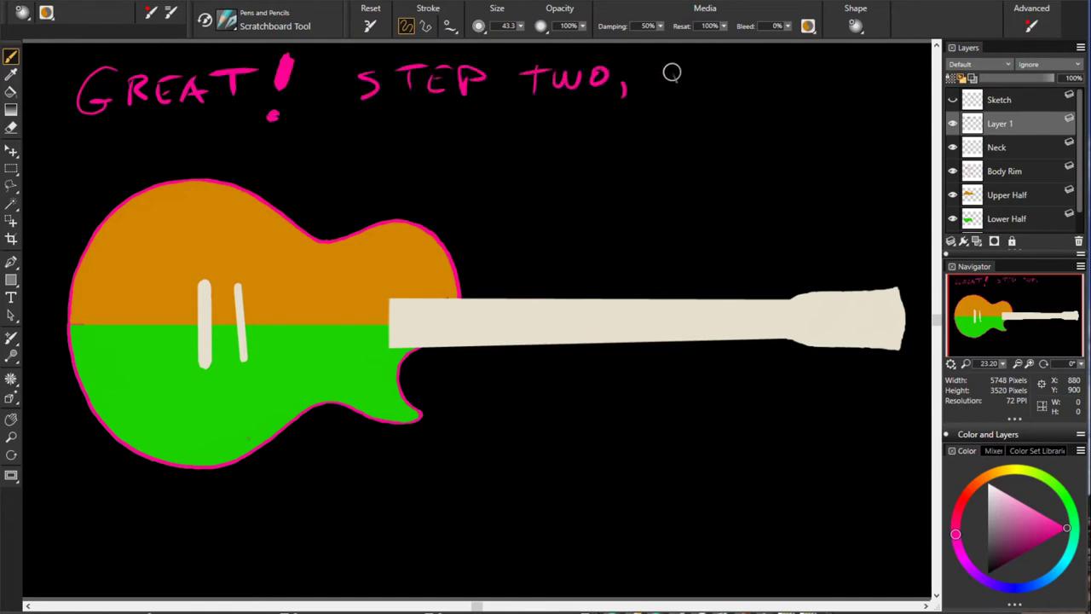
left_click_drag(674, 64, 900, 86)
left_click_drag(324, 128, 908, 141)
left_click_drag(494, 179, 720, 252)
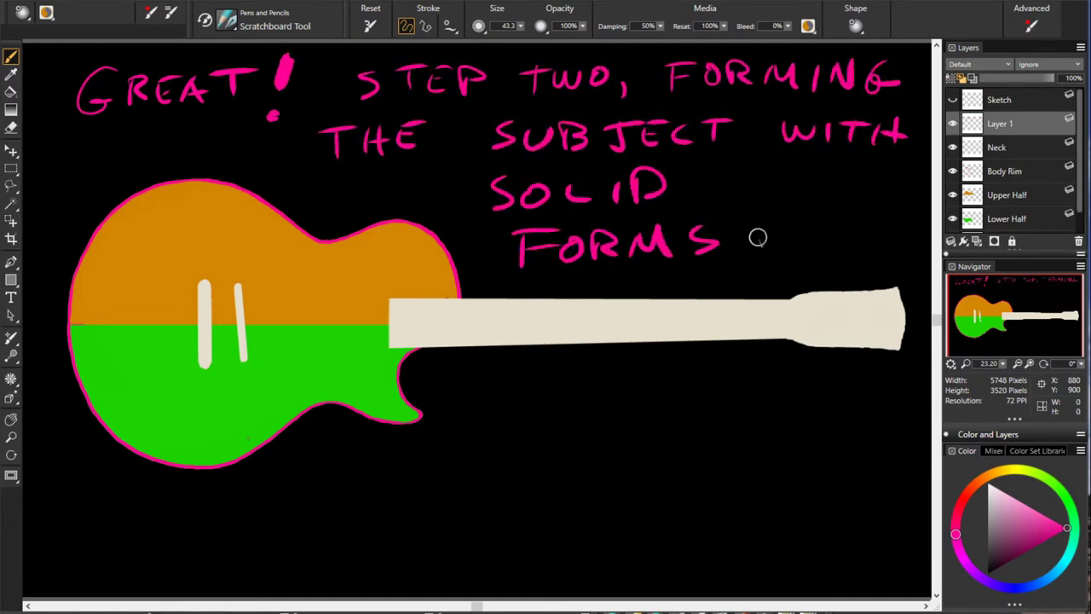
left_click_drag(492, 401, 614, 511)
left_click_drag(661, 478, 763, 430)
left_click(954, 100)
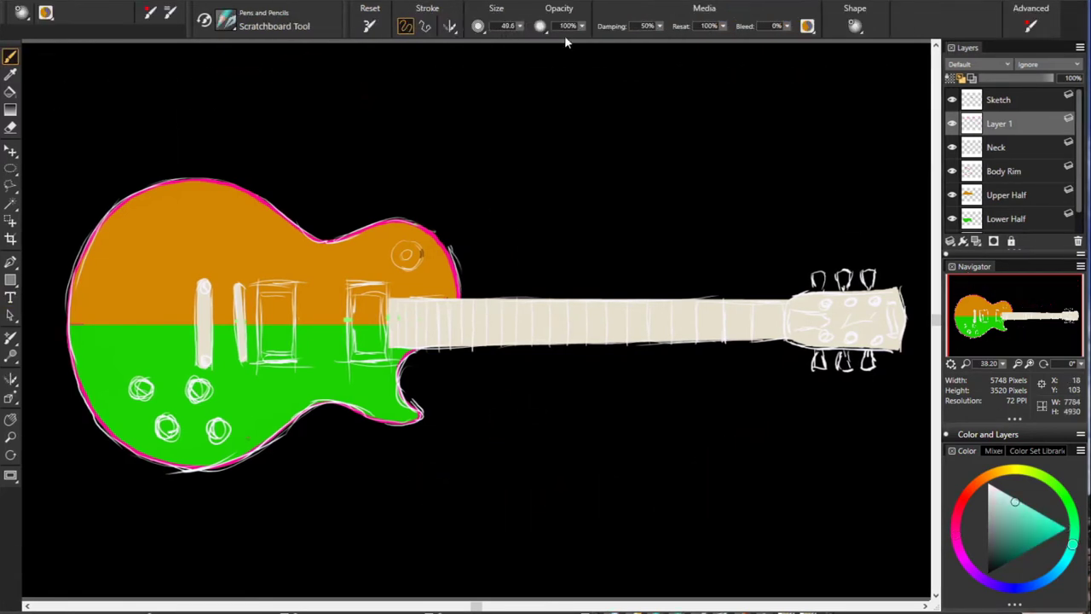
Write 'STEP THREE': turn Preserve Transparency on and start painting details on each layer.
mouse_move(92, 70)
left_mouse_down()
mouse_move(259, 86)
mouse_move(484, 75)
mouse_move(503, 57)
left_mouse_up()
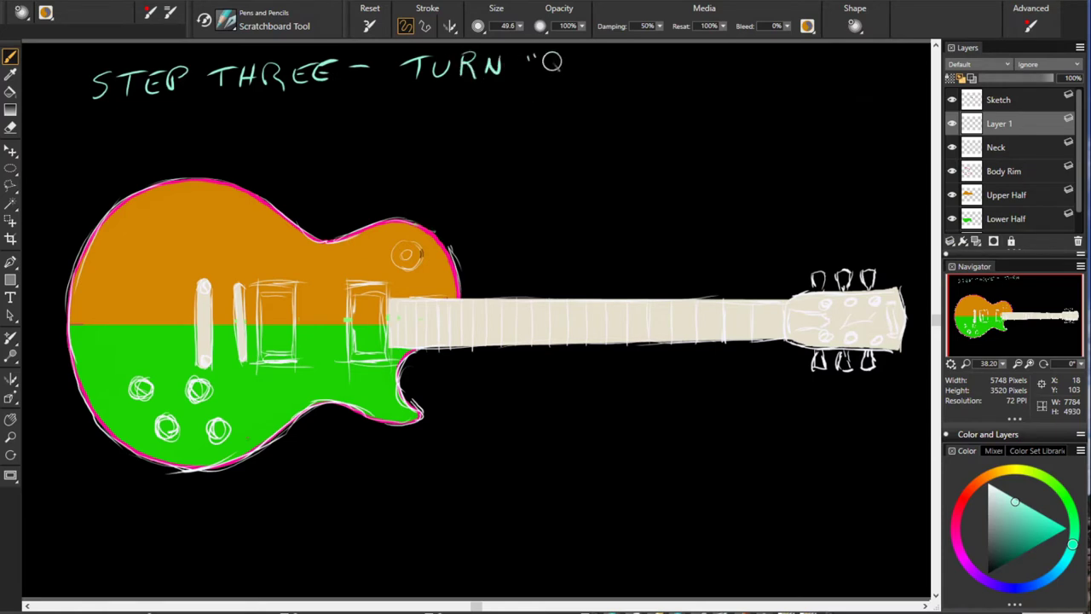
mouse_move(566, 77)
left_mouse_down()
mouse_move(656, 53)
mouse_move(776, 85)
mouse_move(848, 68)
mouse_move(927, 85)
left_mouse_up()
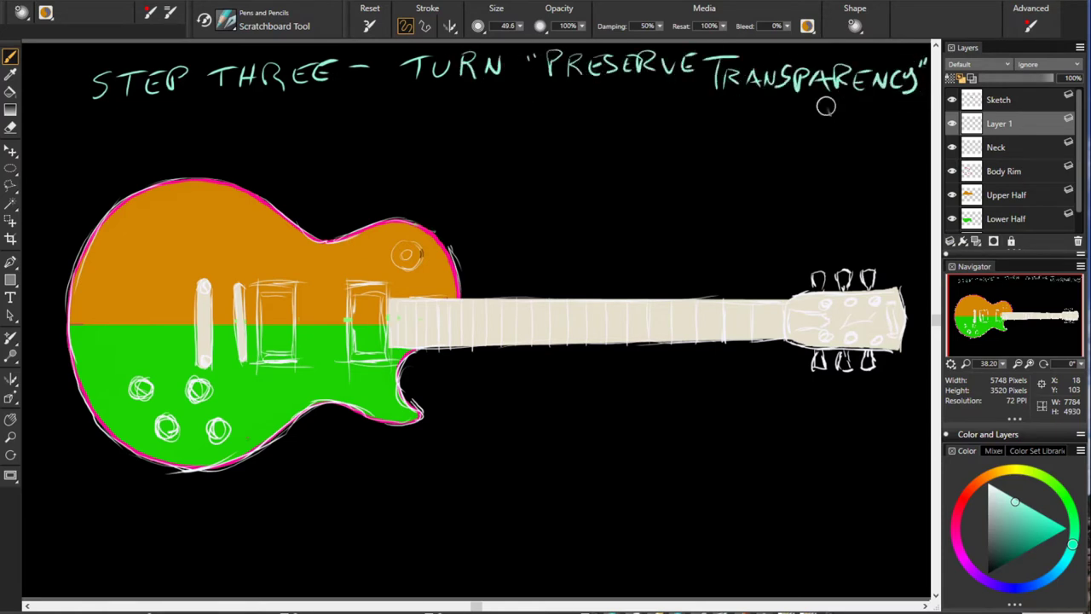
left_click_drag(800, 109, 930, 96)
left_click_drag(195, 100, 252, 127)
left_click_drag(197, 133, 244, 129)
mouse_move(273, 102)
left_mouse_down()
mouse_move(409, 124)
mouse_move(733, 114)
left_mouse_up()
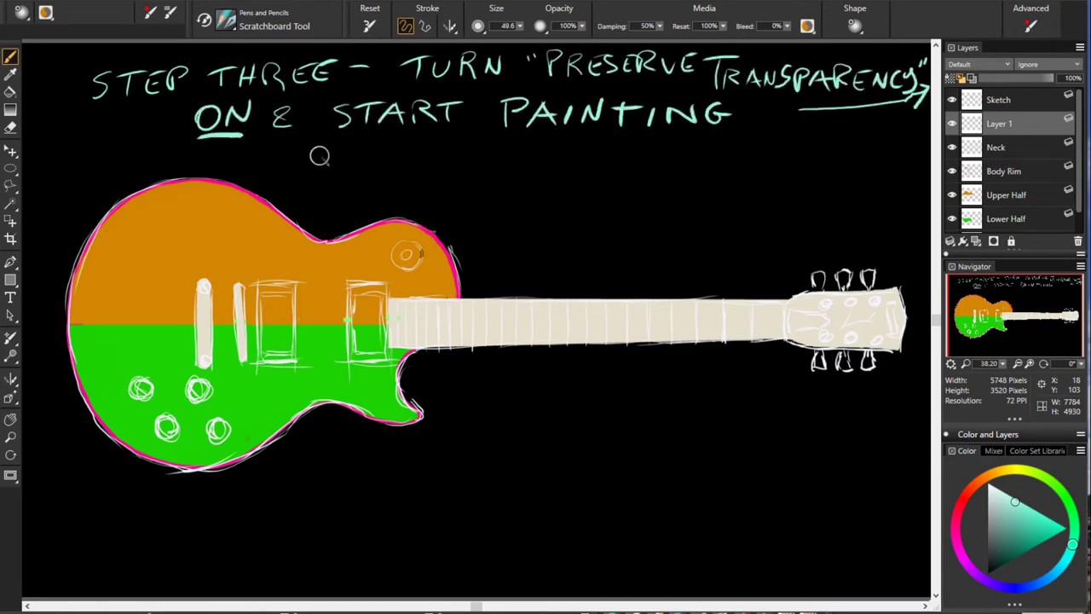
left_click_drag(312, 156, 817, 145)
Finish the step three instructions and add an underlined 'LARGE TO SMALL'.
left_click_drag(466, 200, 664, 196)
left_click_drag(455, 426, 767, 424)
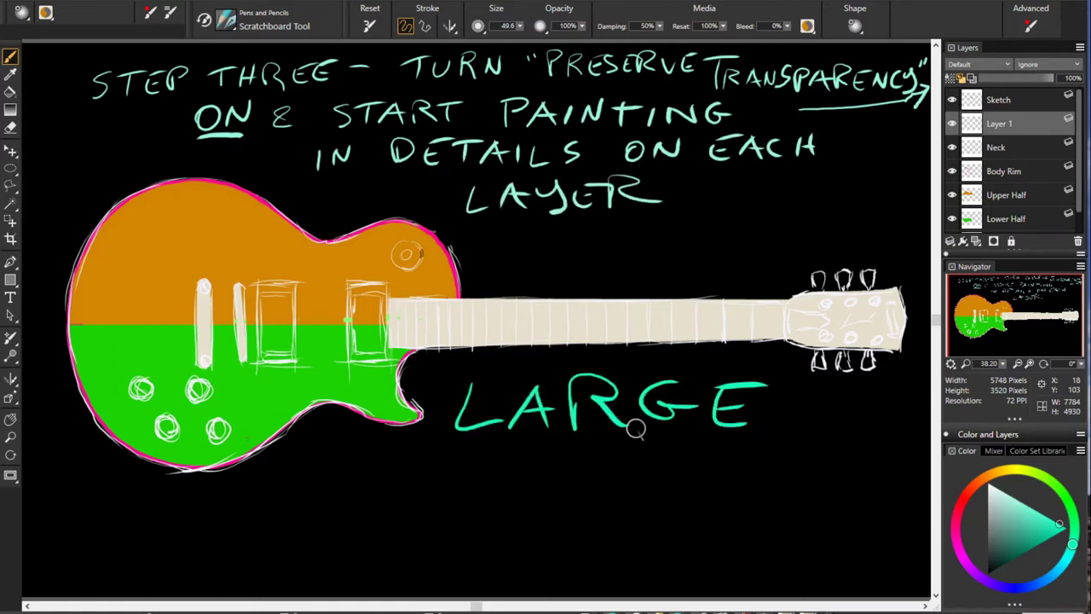
left_click_drag(295, 463, 392, 486)
mouse_move(471, 486)
left_mouse_down()
mouse_move(596, 474)
mouse_move(443, 542)
left_mouse_up()
scroll(1044, 206, "down", 1)
On the Neck layer, paint the headstock dark and the fretboard and pickups dark brown.
left_click(996, 125)
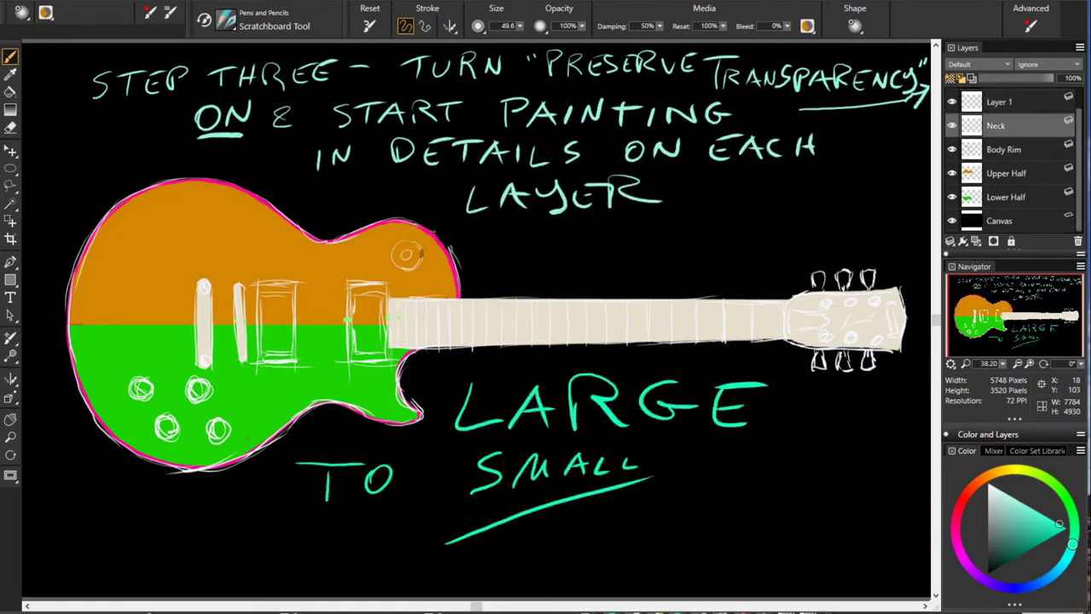
mouse_move(886, 300)
left_mouse_down()
mouse_move(861, 326)
mouse_move(801, 317)
left_mouse_up()
left_click_drag(895, 341, 818, 343)
left_click_drag(810, 294, 780, 337)
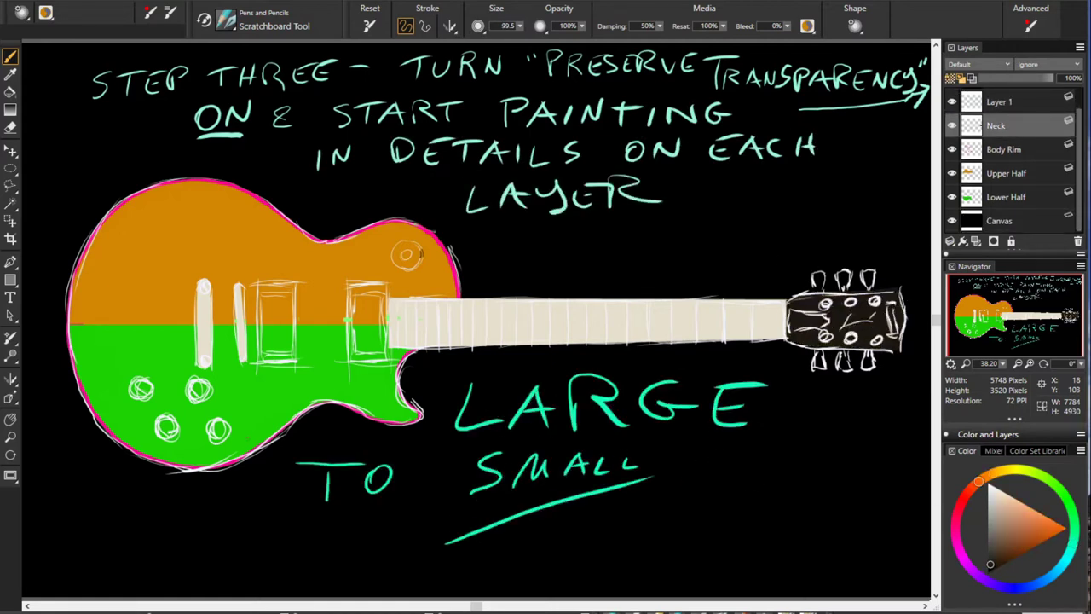
left_click_drag(474, 316, 788, 320)
left_click_drag(517, 307, 392, 328)
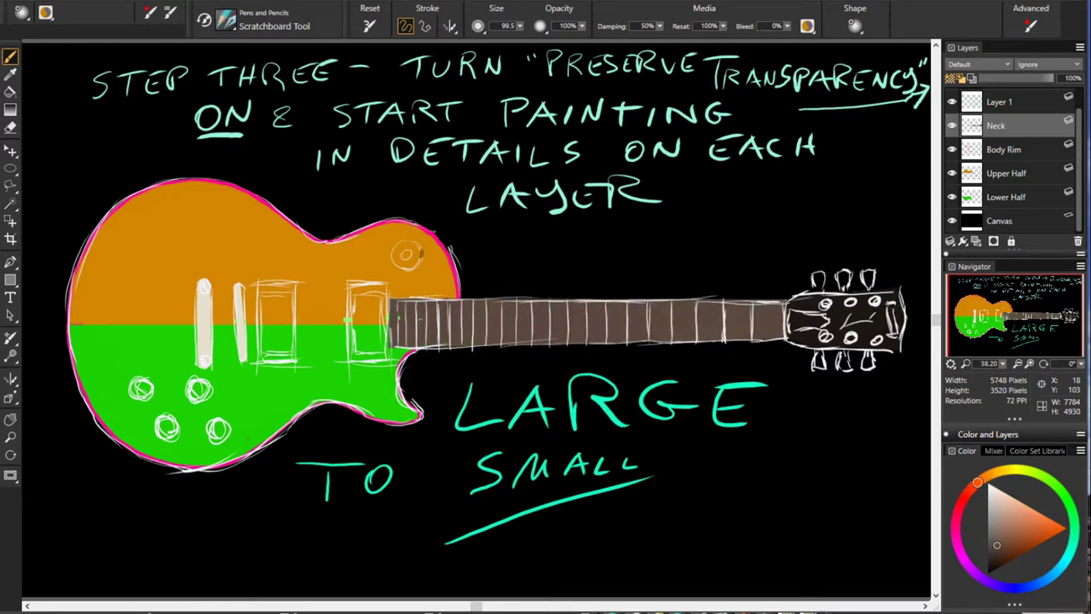
left_click_drag(204, 283, 204, 365)
left_click_drag(239, 287, 239, 362)
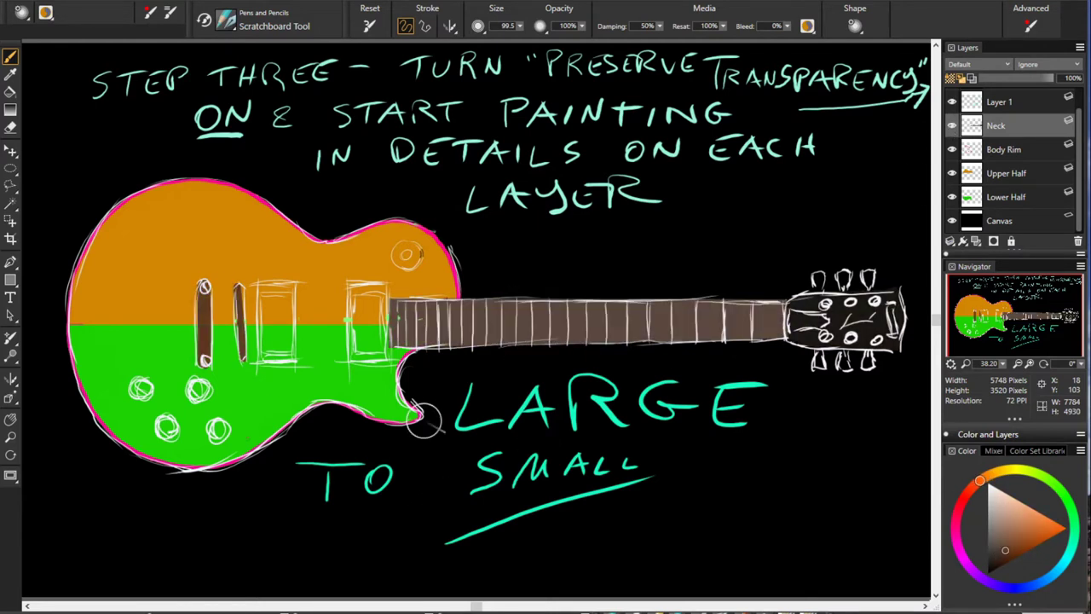
Repaint the body rim cream and make the whole guitar body one uniform orange.
left_click(1004, 149)
mouse_move(128, 192)
left_mouse_down()
mouse_move(72, 392)
mouse_move(452, 281)
mouse_move(119, 188)
left_mouse_up()
left_click(952, 100)
left_click(1057, 532)
left_click(1006, 218)
mouse_move(94, 384)
left_mouse_down()
mouse_move(196, 400)
mouse_move(375, 358)
mouse_move(401, 410)
left_mouse_up()
left_click(1006, 195)
left_click_drag(86, 273, 443, 273)
left_click(995, 146)
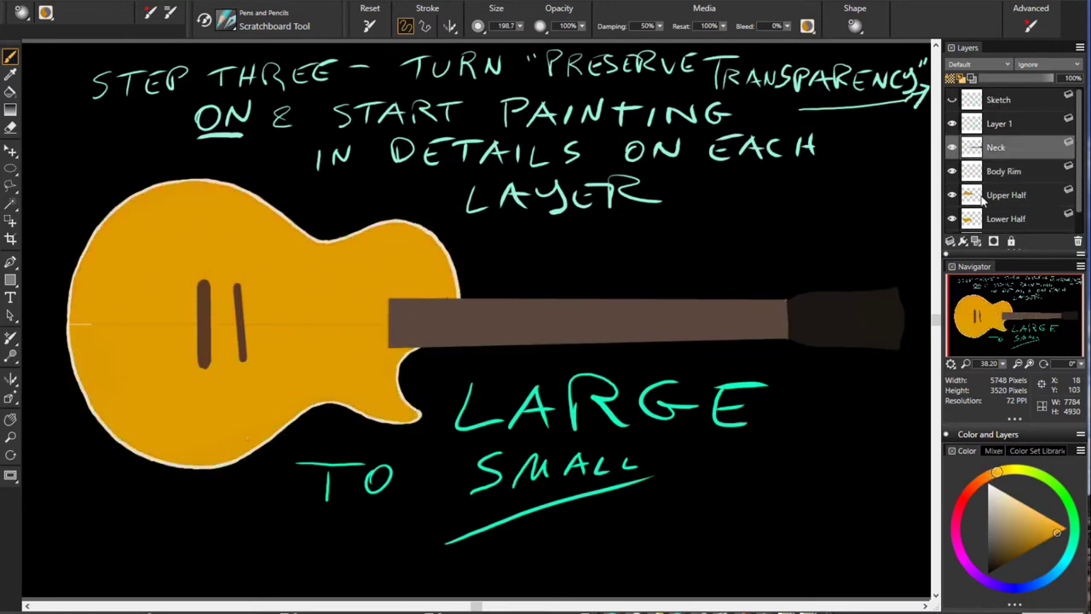
With a smaller brush, paint the headstock tuners using sampled black and tan colours.
left_click(952, 99)
left_click(952, 100)
left_click(1000, 518)
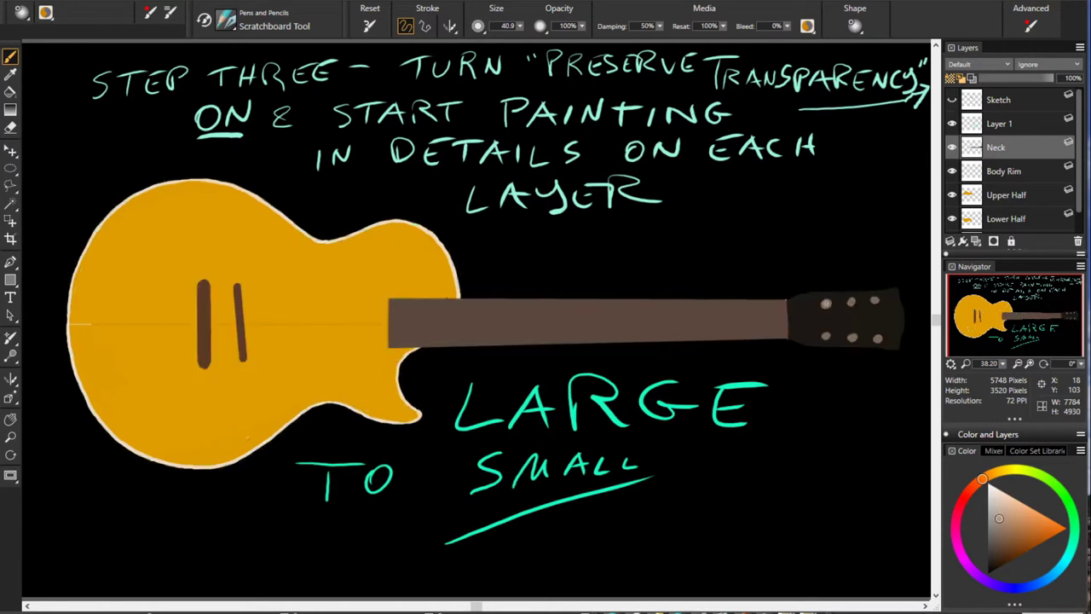
left_click(989, 565)
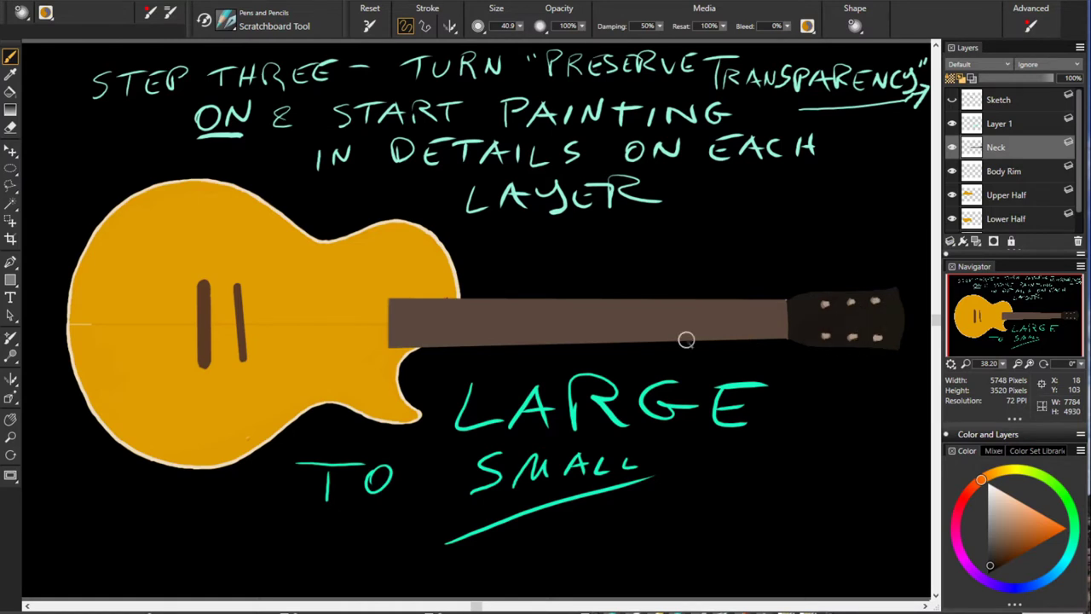
left_click(875, 301, "alt")
left_click(835, 334, "alt")
left_click(887, 294, "alt")
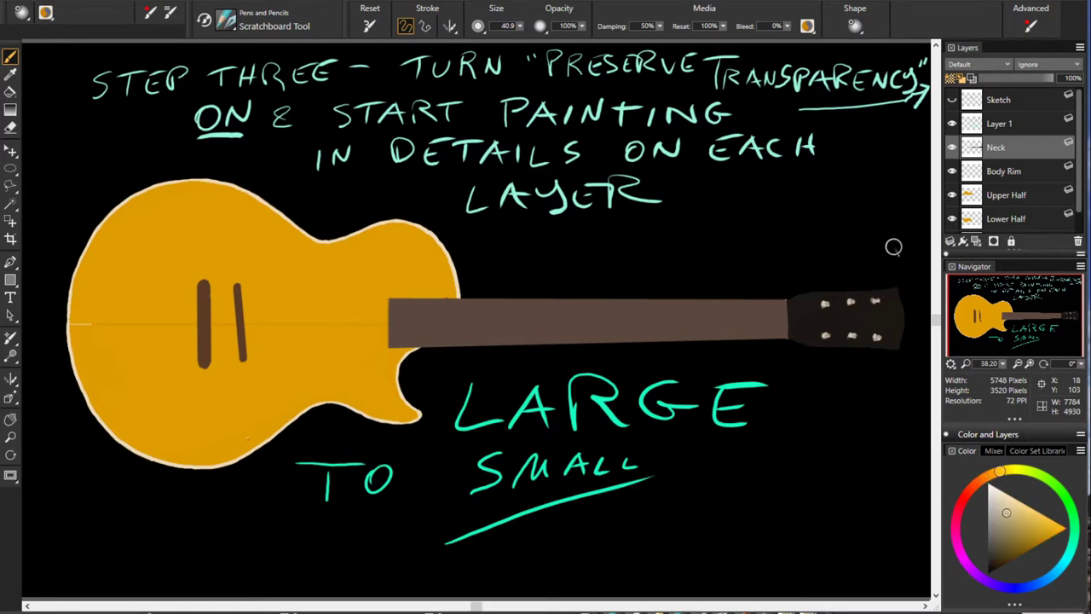
left_click(895, 366, "alt")
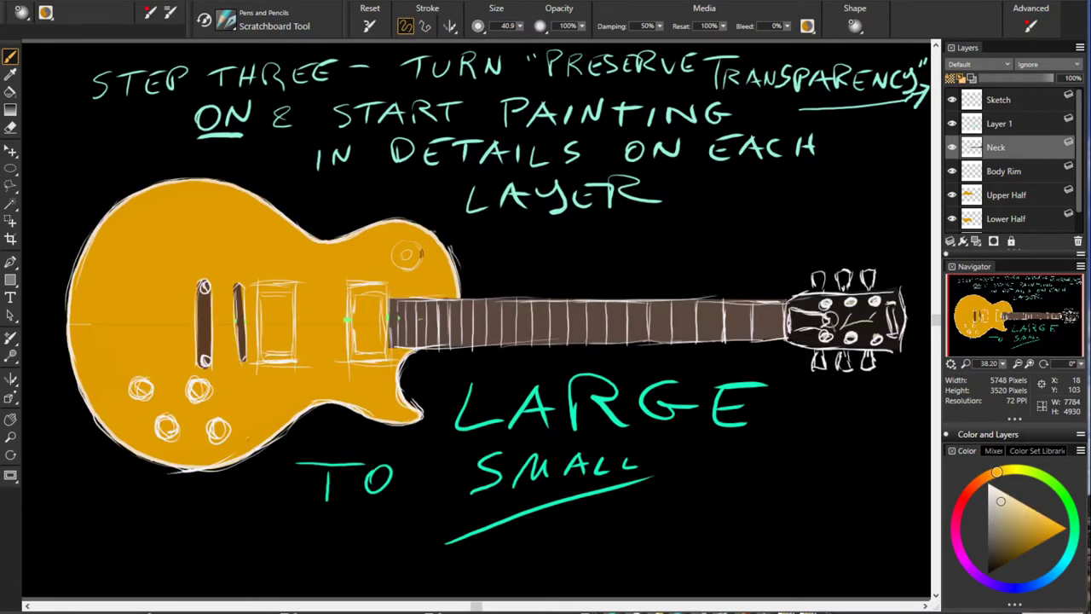
left_click(952, 99)
Outline the headstock edge and neck's bottom edge in a light cream colour.
left_click(793, 306, "alt")
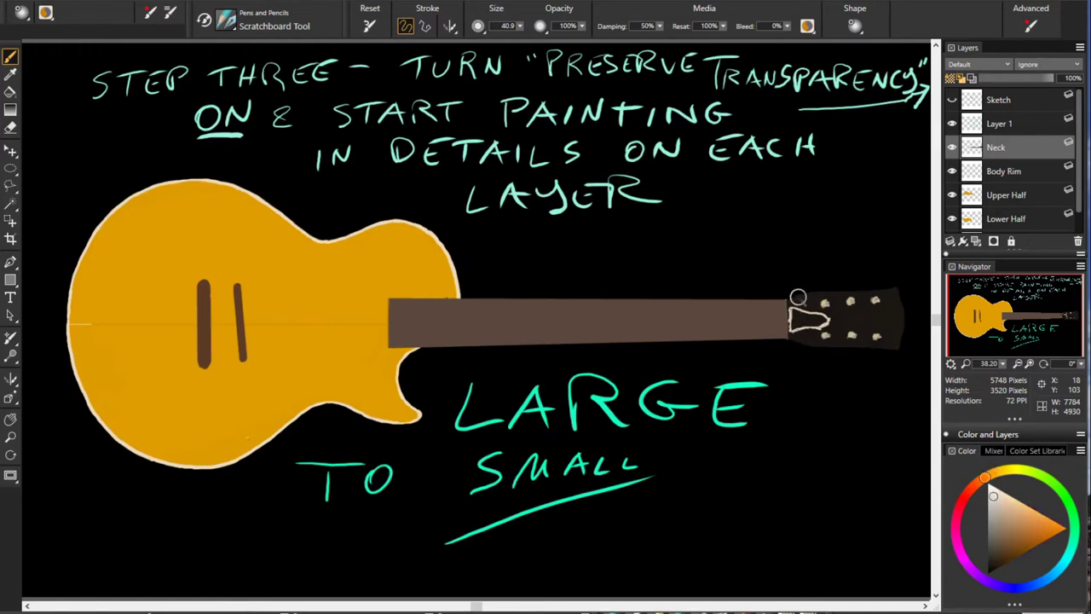
left_click_drag(786, 299, 785, 340)
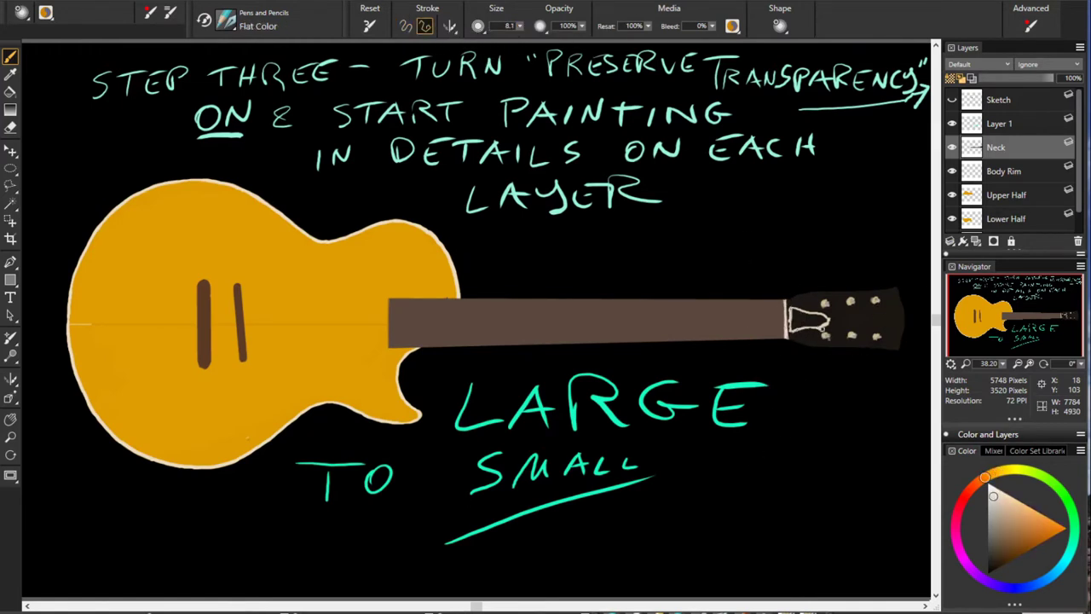
left_click(393, 340, "shift")
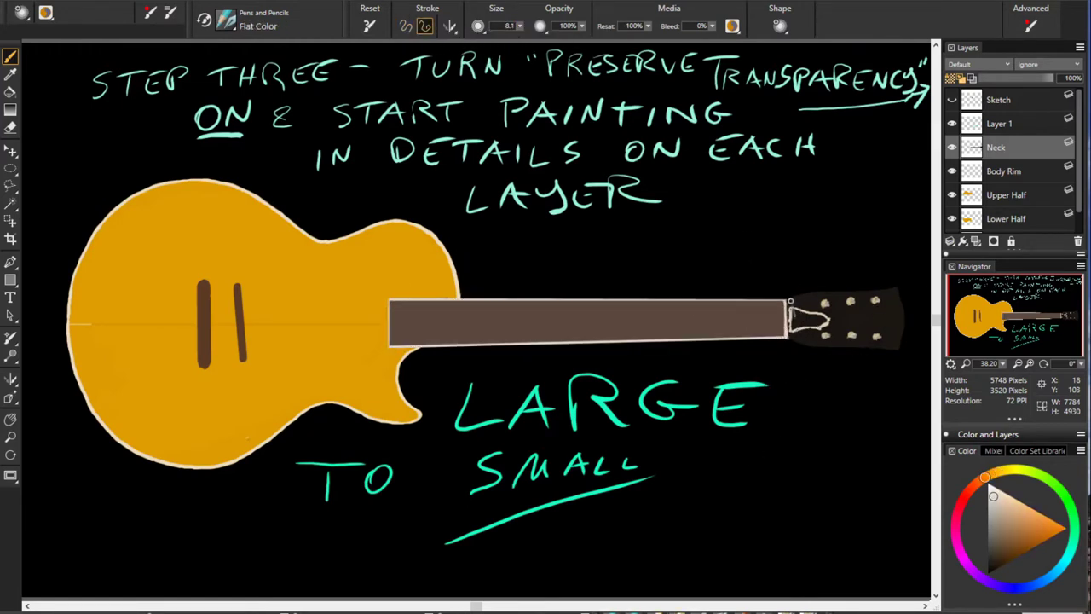
Outline trapezoid fret inlays along the fretboard with the Scratchboard Tool and fill them white.
left_click(895, 290, "alt")
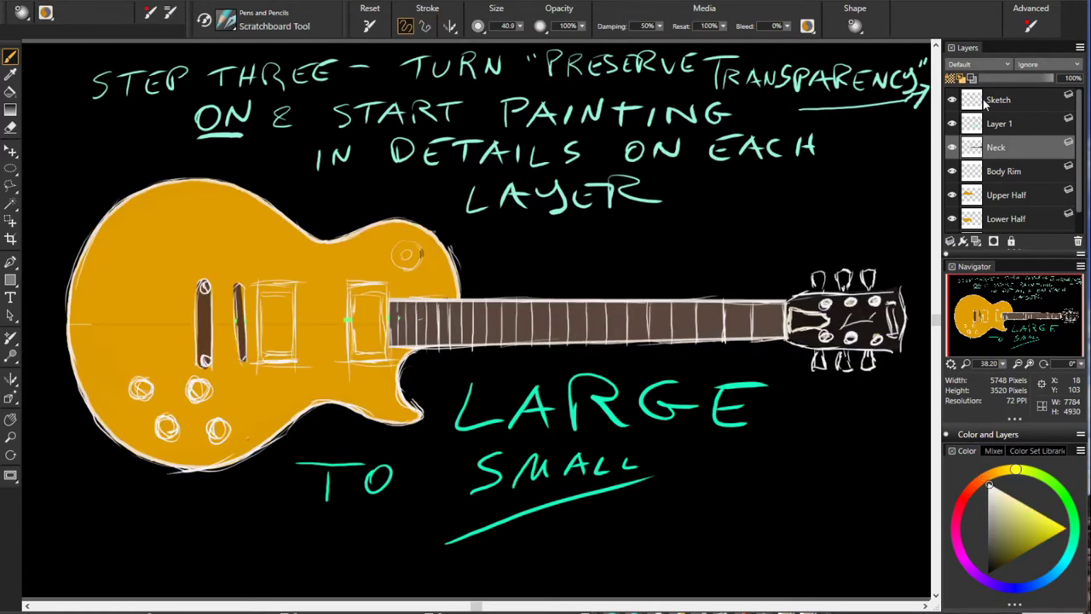
left_click_drag(704, 330, 719, 330)
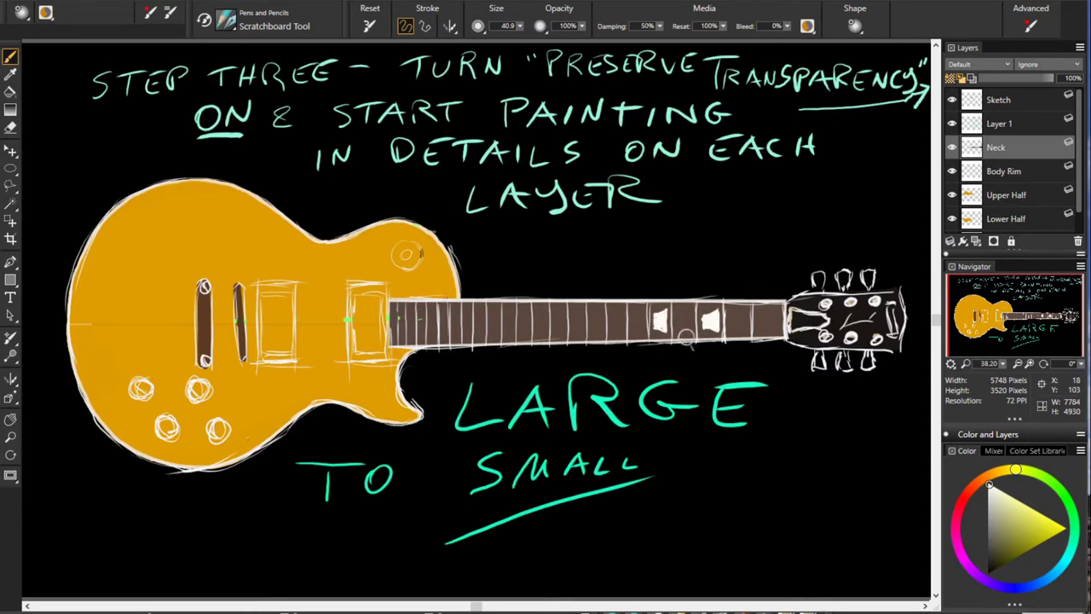
left_click_drag(622, 309, 622, 334)
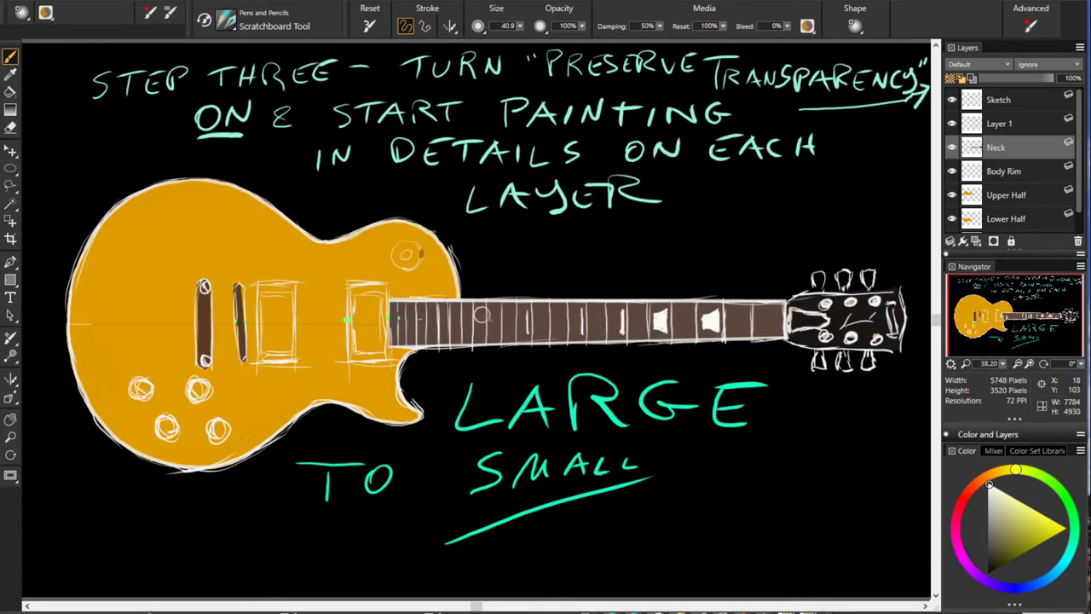
mouse_move(610, 310)
left_mouse_down()
mouse_move(621, 333)
mouse_move(583, 333)
left_mouse_up()
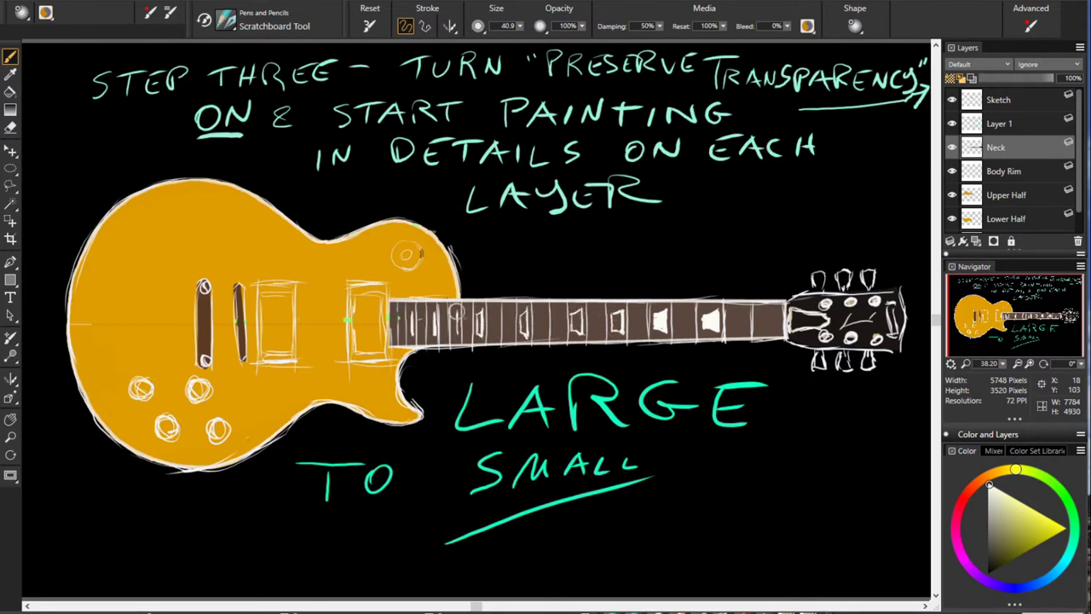
left_click_drag(427, 310, 437, 335)
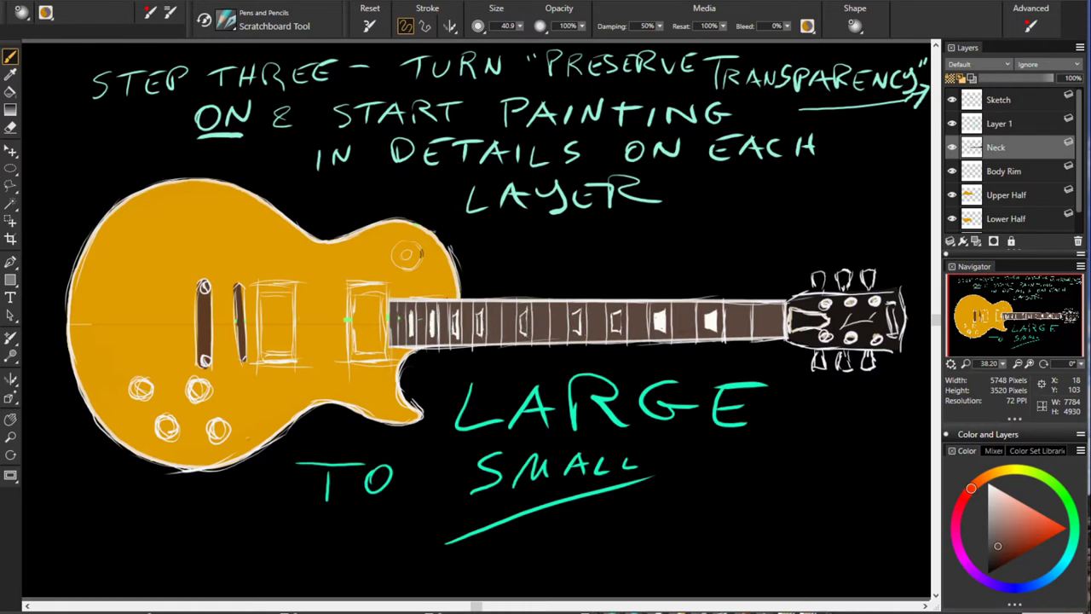
left_click(709, 317, "alt")
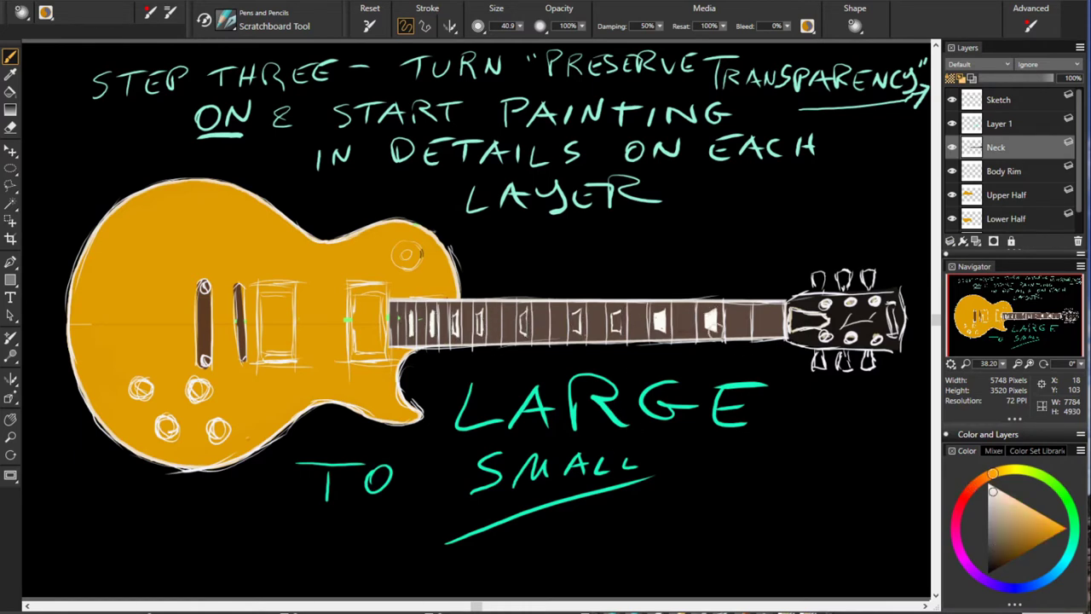
left_click_drag(613, 316, 619, 331)
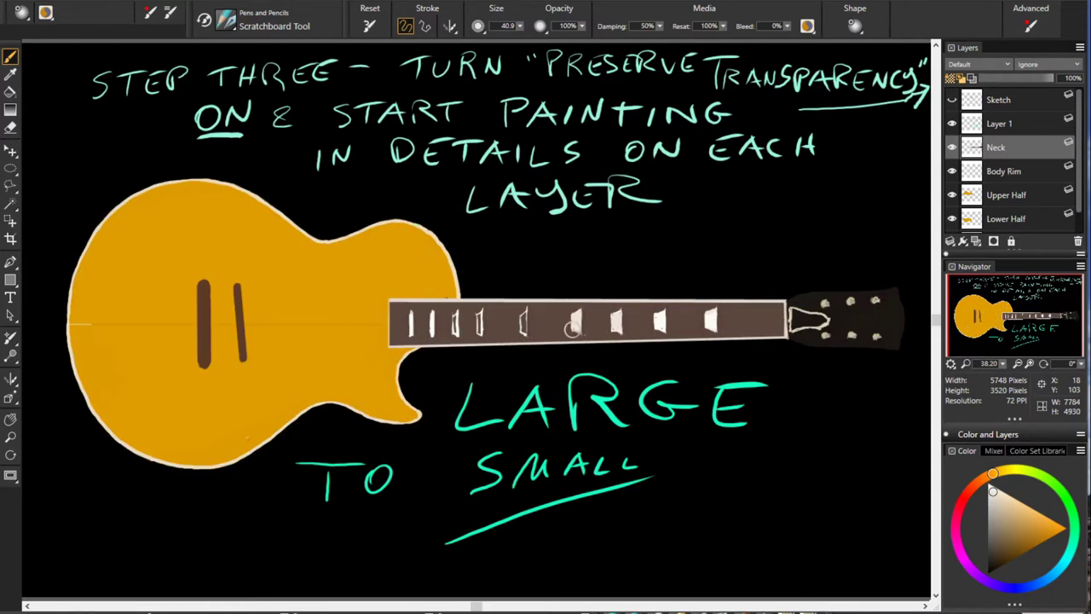
mouse_move(474, 317)
left_mouse_down()
mouse_move(477, 334)
mouse_move(456, 333)
left_mouse_up()
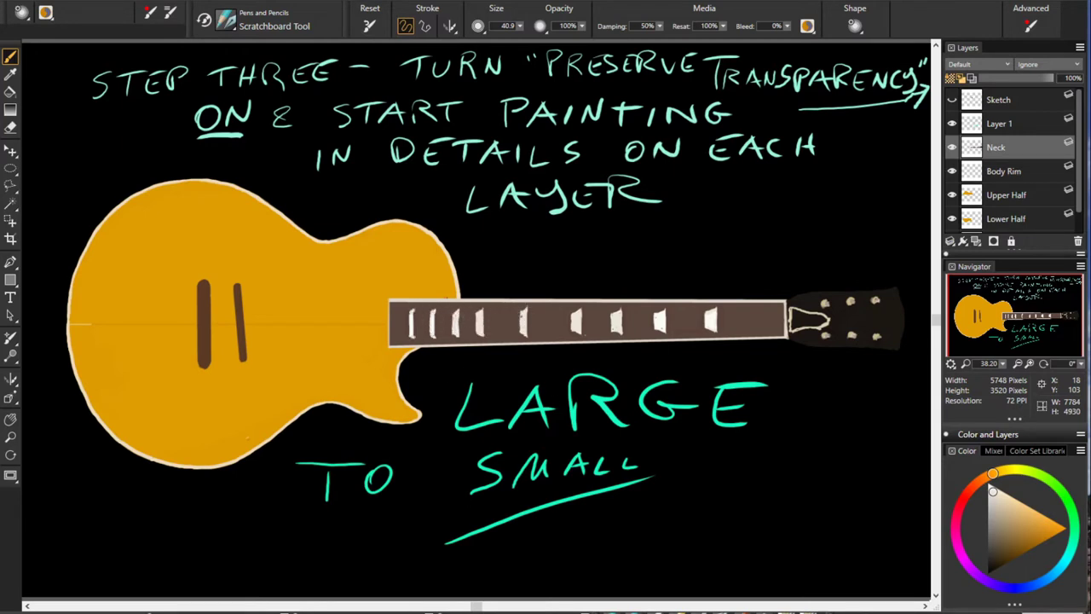
Sample the headstock's near-black and draw the line closing the headstock nut outline.
left_click(577, 311, "alt")
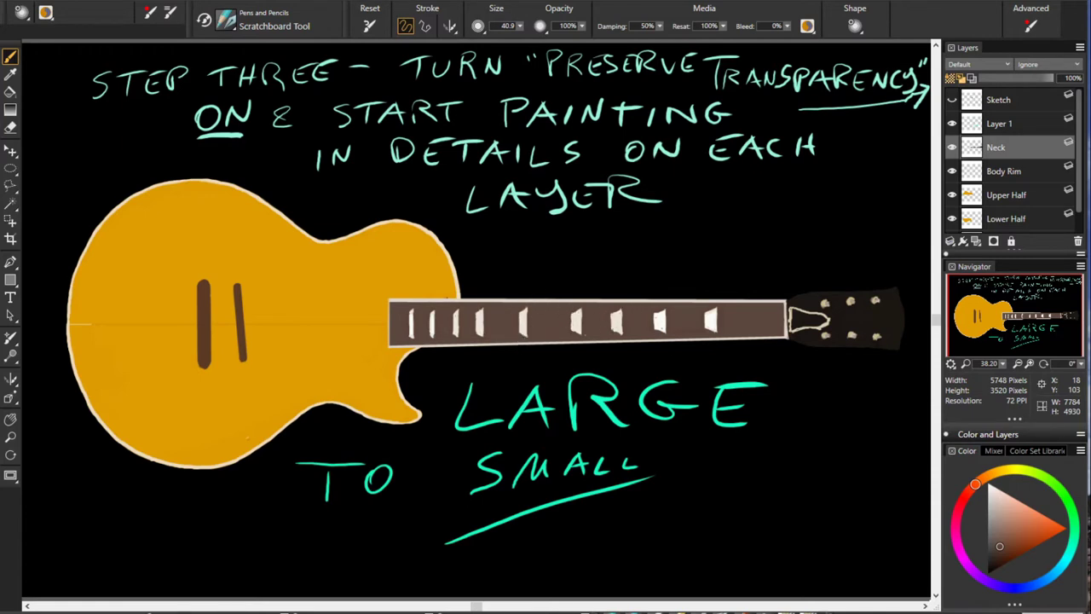
left_click(659, 324, "alt")
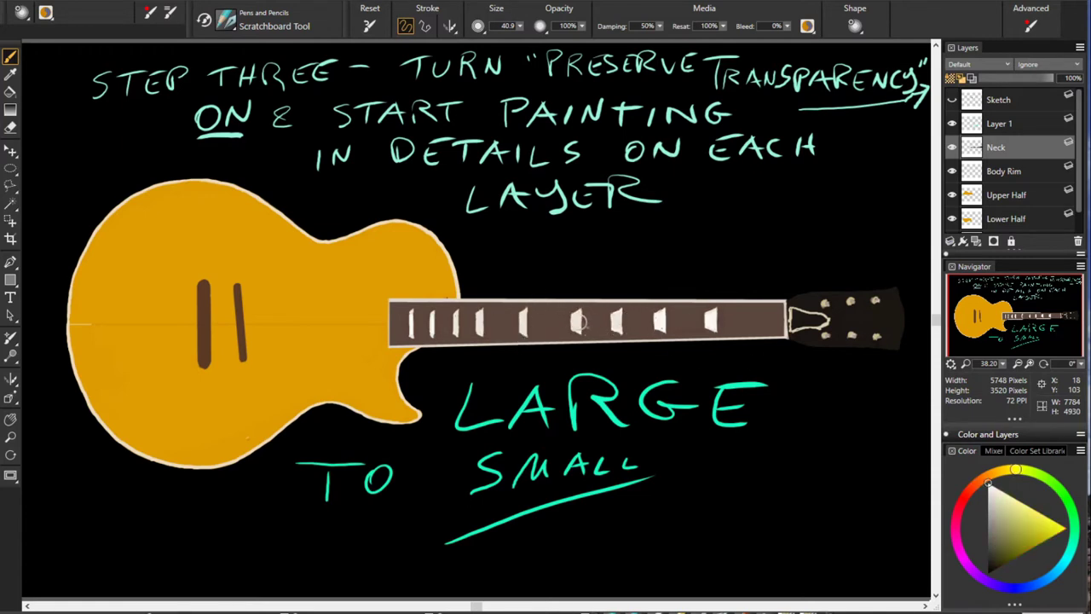
left_click(622, 336, "alt")
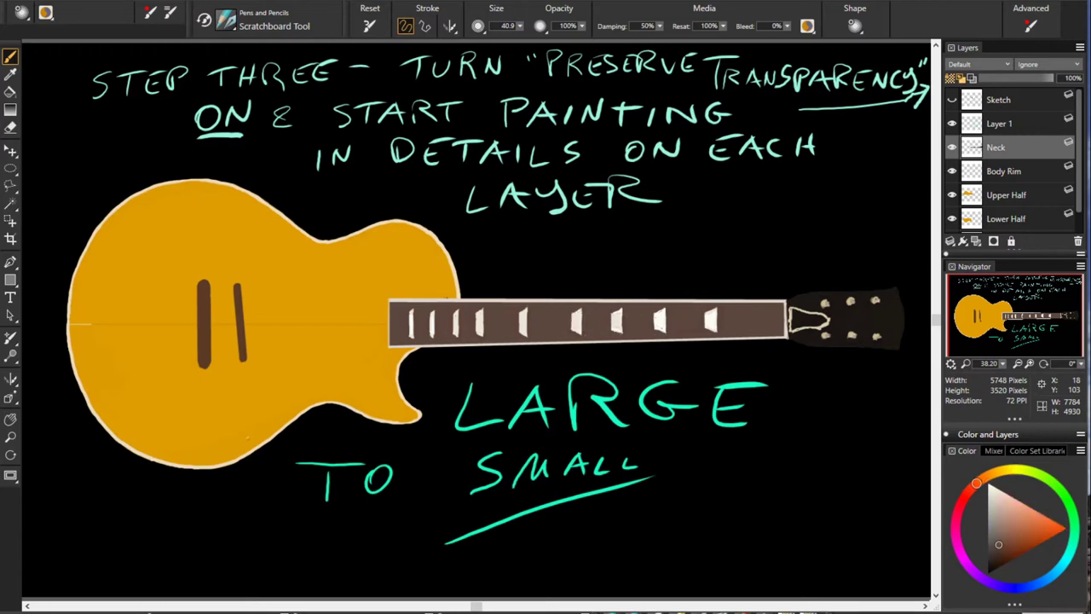
left_click(953, 99)
left_click(952, 100)
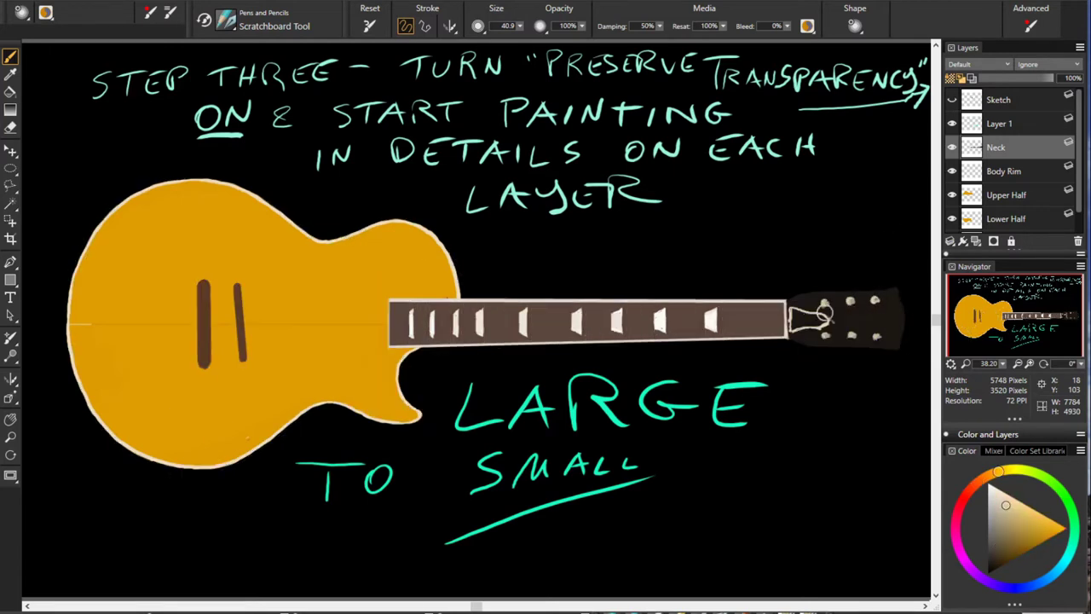
left_click(825, 331, "alt")
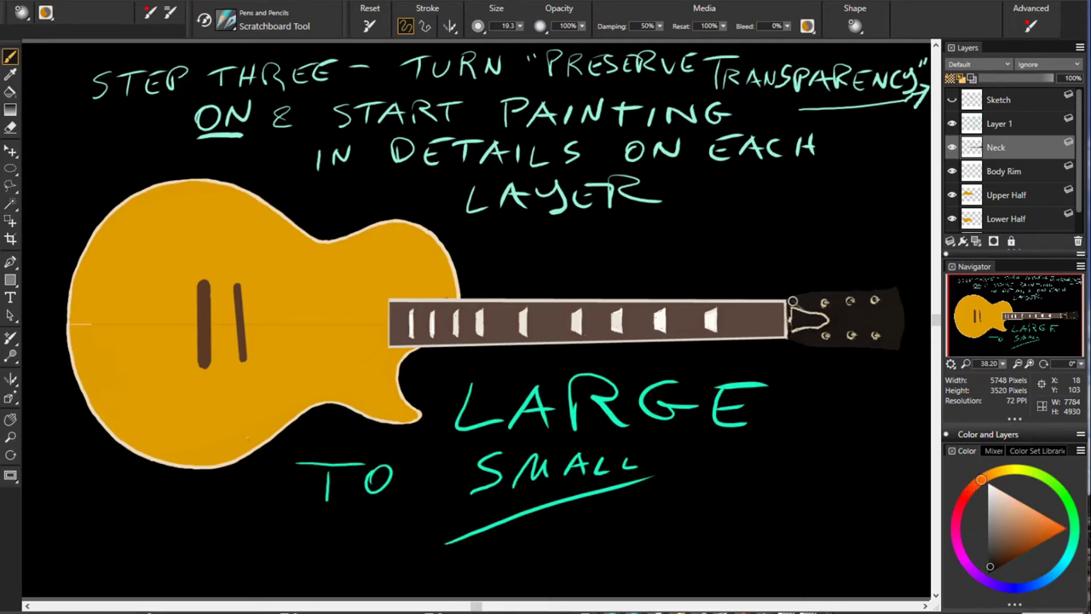
left_click_drag(794, 331, 793, 308)
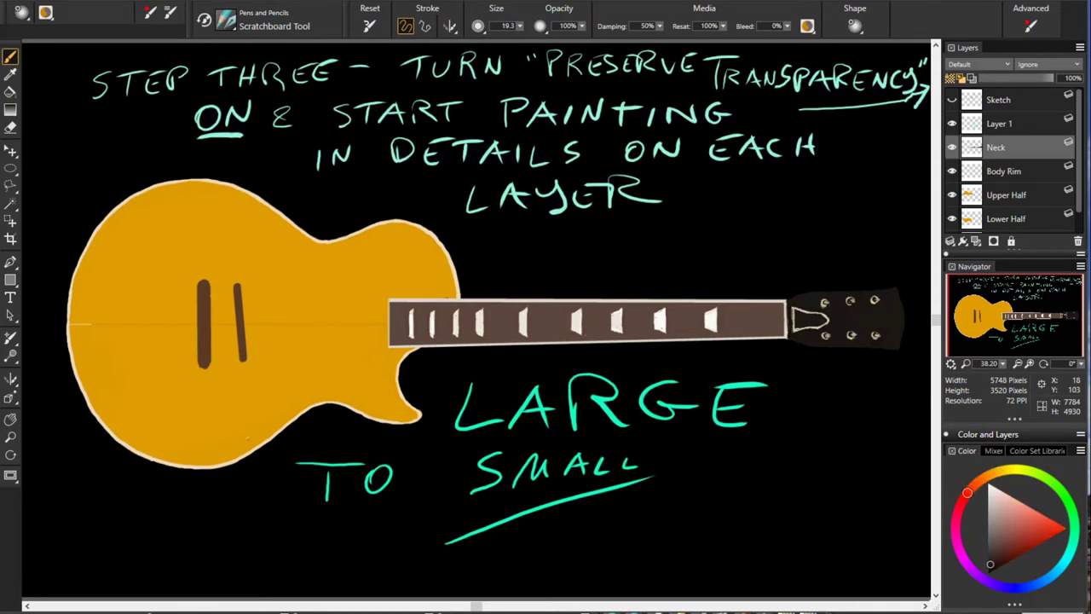
Shade the lower body's bottom edge dark reddish-brown on the Lower Half layer.
left_click(1006, 219)
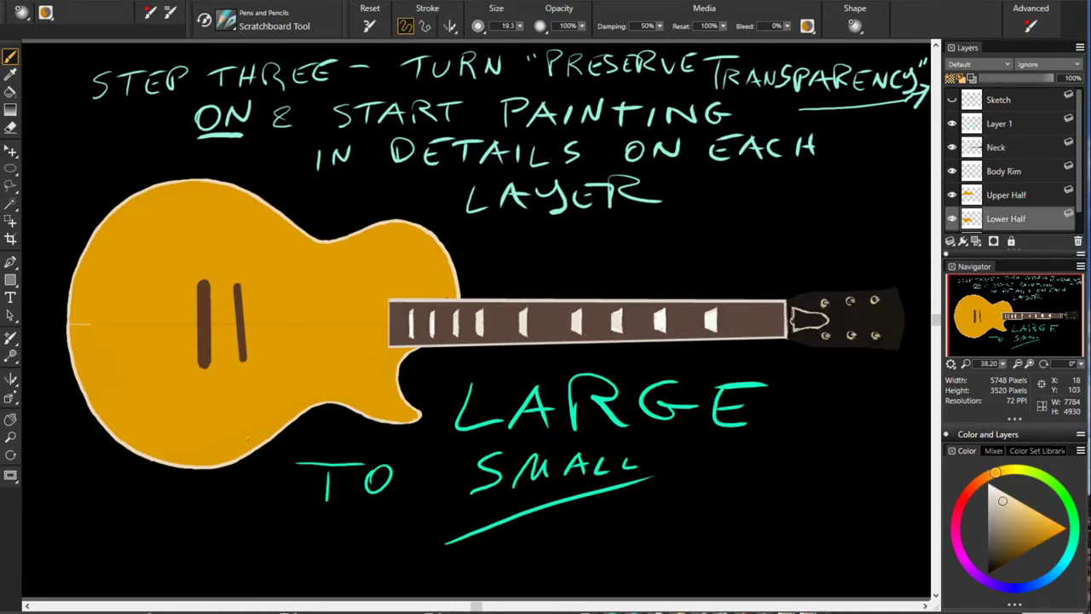
left_click_drag(390, 363, 414, 419)
left_click_drag(77, 328, 136, 452)
left_click_drag(93, 409, 375, 405)
Lay darker orange-brown dabs across the lower and upper body halves.
left_click_drag(162, 354, 111, 400)
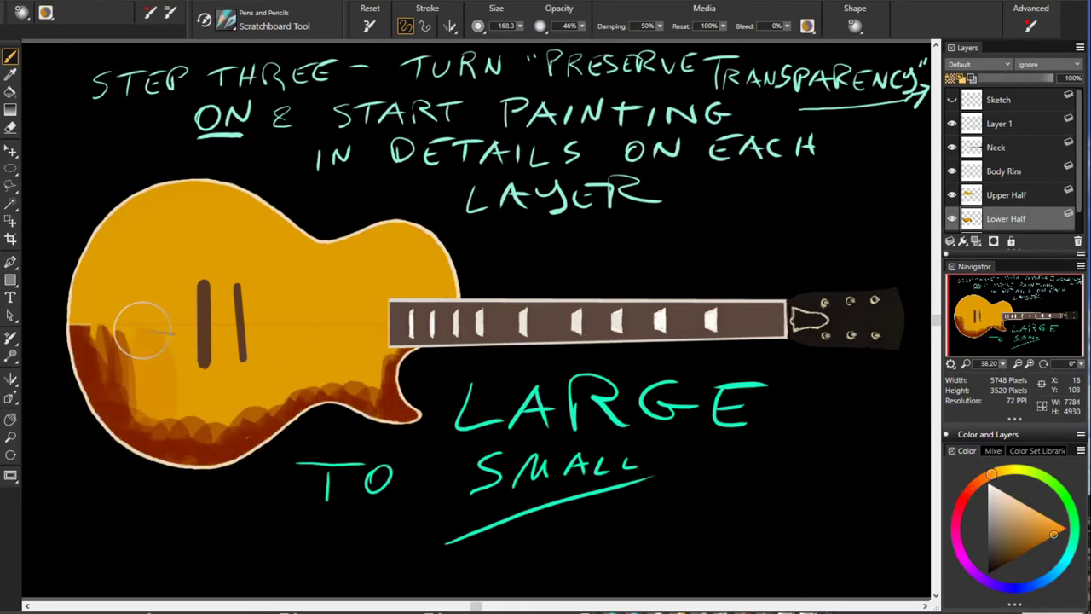
mouse_move(120, 341)
left_mouse_down()
mouse_move(341, 418)
mouse_move(298, 426)
left_mouse_up()
left_click_drag(315, 375, 392, 366)
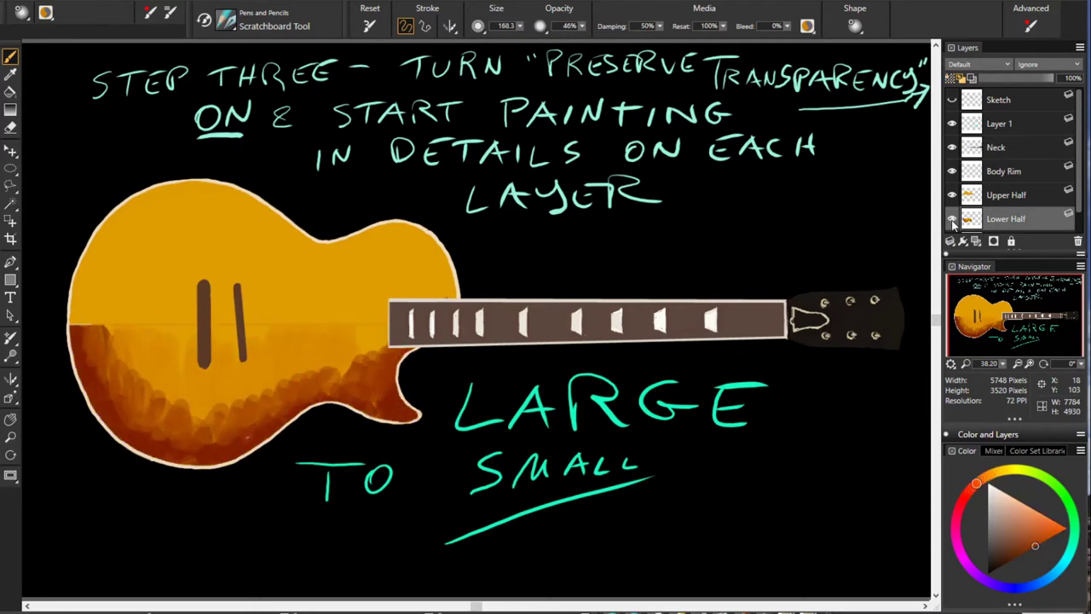
left_click_drag(316, 341, 367, 367)
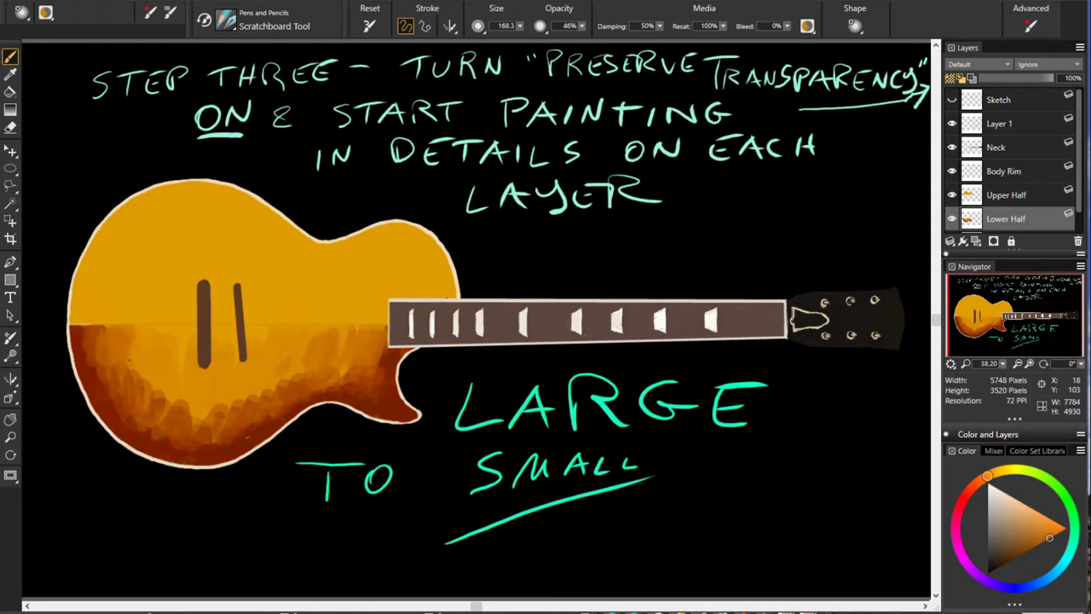
left_click(1006, 194)
left_click_drag(290, 256, 443, 273)
mouse_move(231, 205)
left_mouse_down()
mouse_move(86, 290)
mouse_move(248, 222)
mouse_move(392, 316)
left_mouse_up()
left_click_drag(128, 298, 298, 290)
Smear the dabs on both halves into smooth shading using a much larger blender brush.
left_click(1007, 218)
left_click_drag(188, 358, 281, 289)
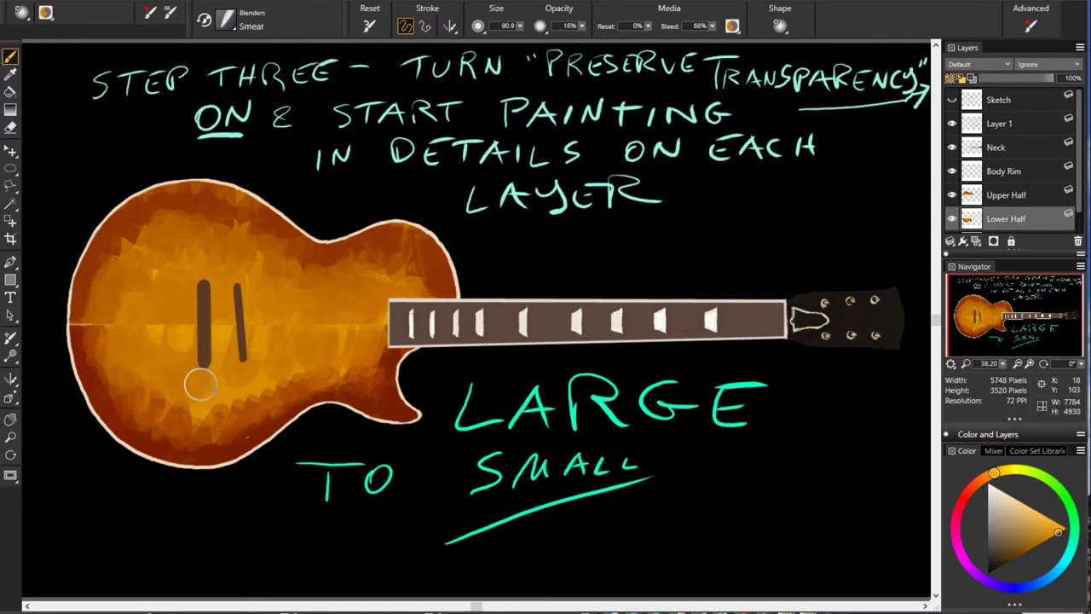
left_click_drag(200, 384, 208, 405)
left_click_drag(169, 362, 230, 384)
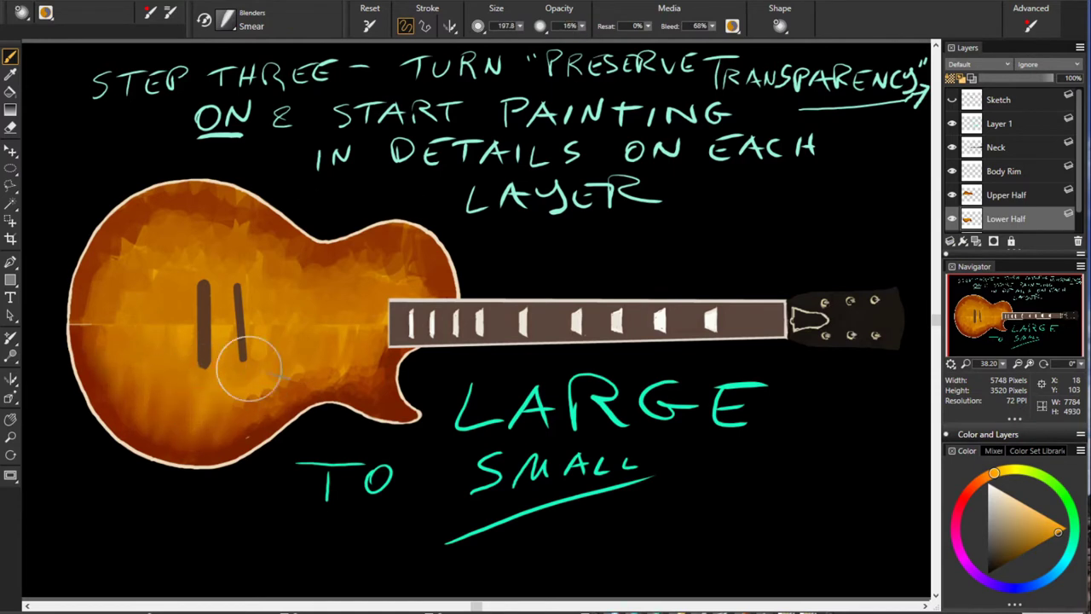
left_click(1006, 194)
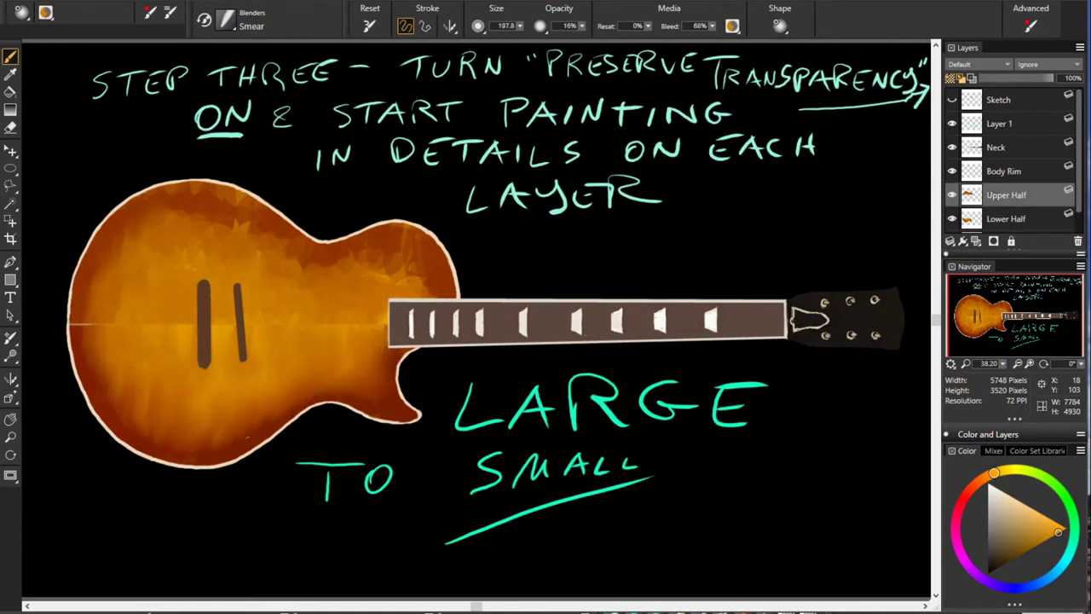
left_click_drag(128, 256, 247, 213)
left_click_drag(350, 367, 407, 291)
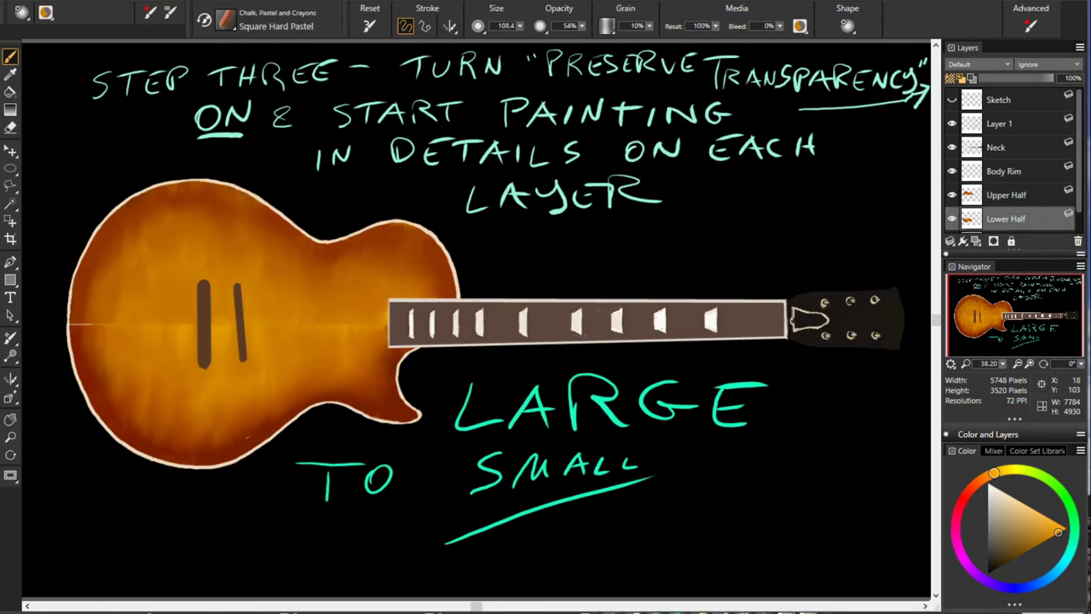
Stroke streaky grain over the lower body with inverted paper grain and darker browns.
left_click_drag(110, 366, 361, 421)
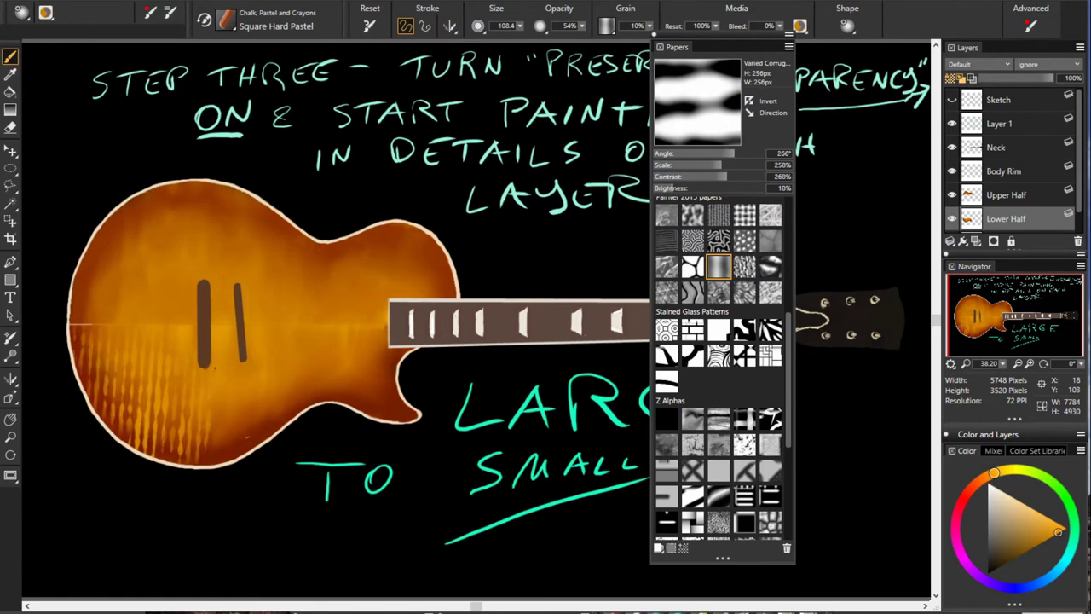
left_click(269, 408, "alt")
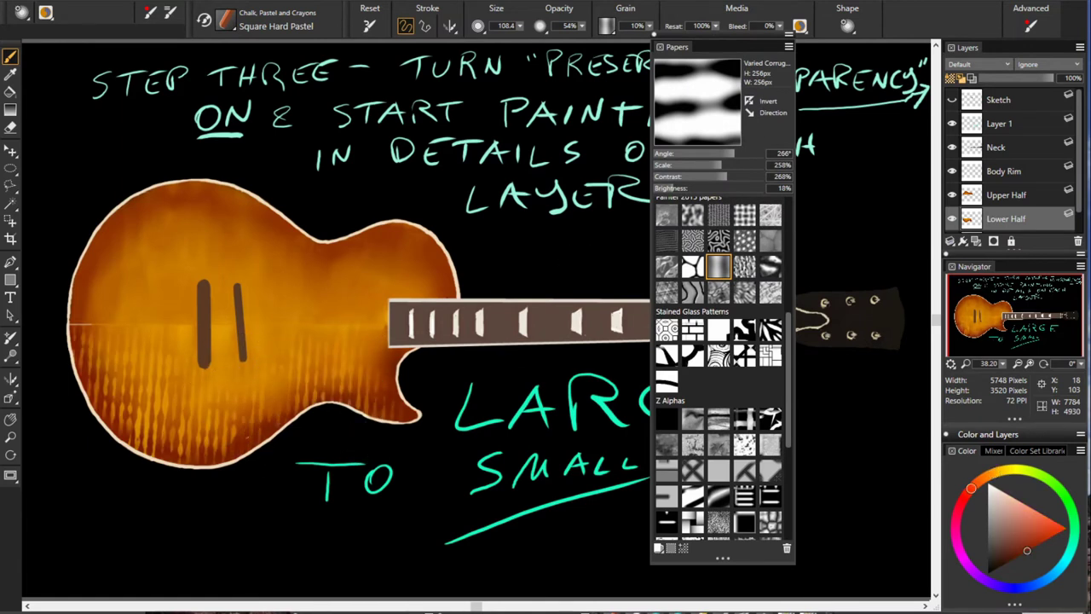
left_click(749, 101)
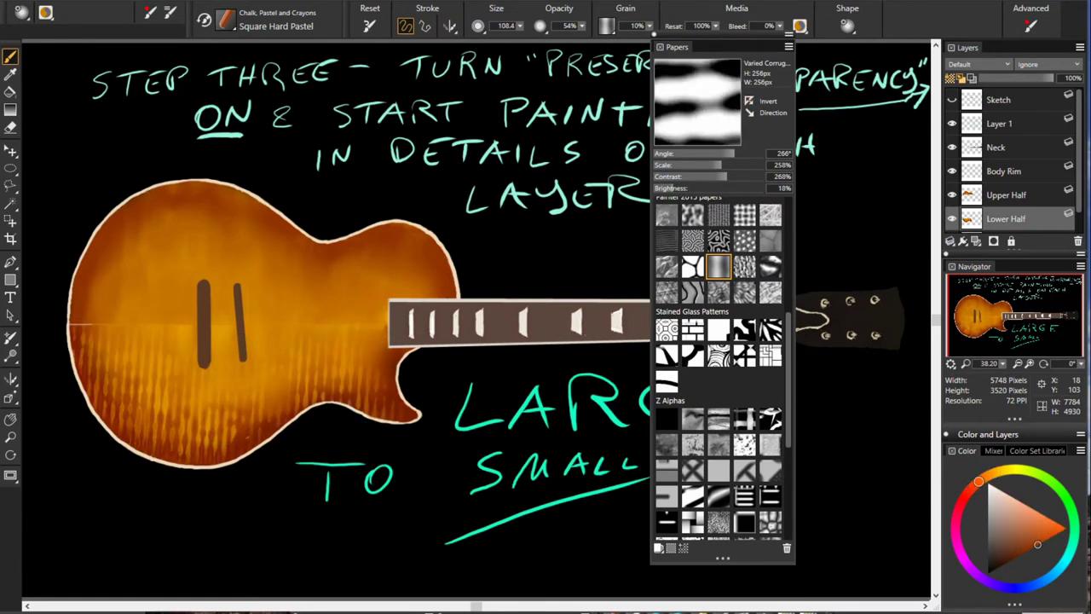
left_click(374, 367, "alt")
key("ctrl+shift+i")
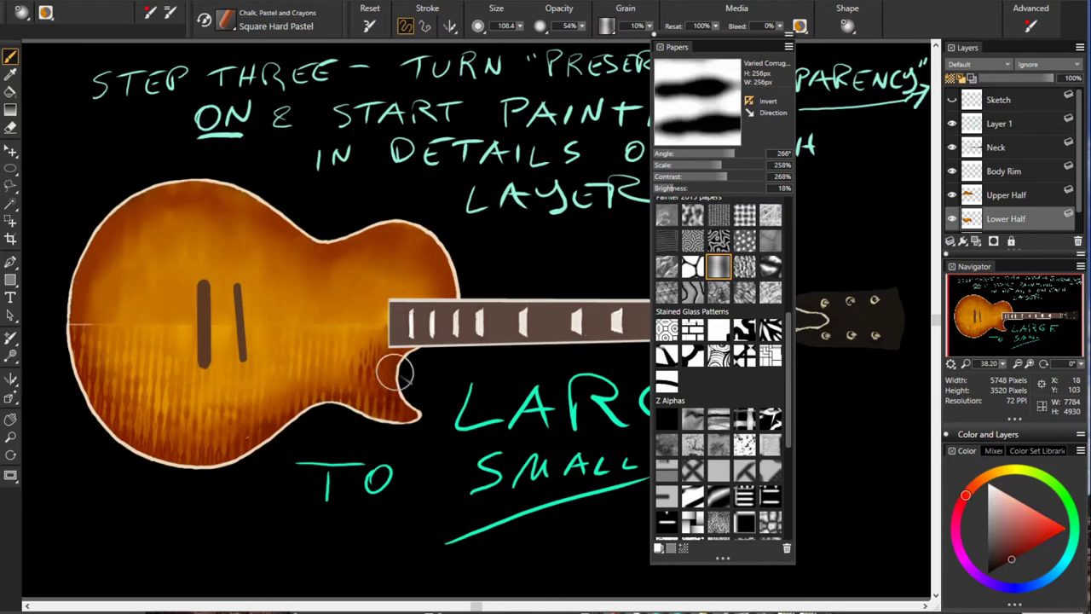
left_click(175, 369, "alt")
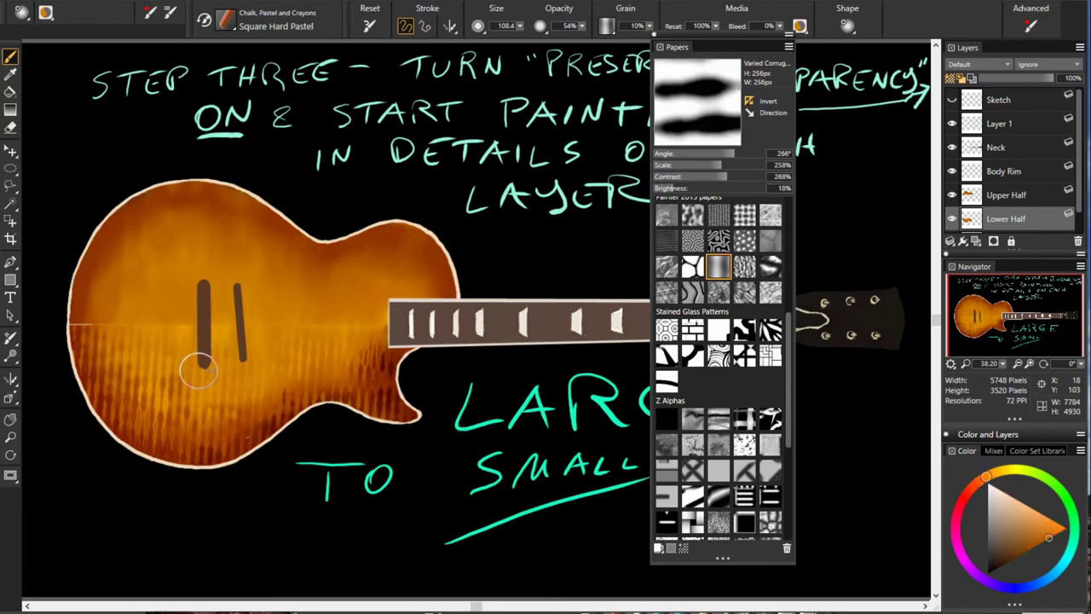
Add flame-grain streaks to the upper body, sampling various orange and yellow tones.
left_click(1006, 194)
left_click_drag(247, 197, 248, 257)
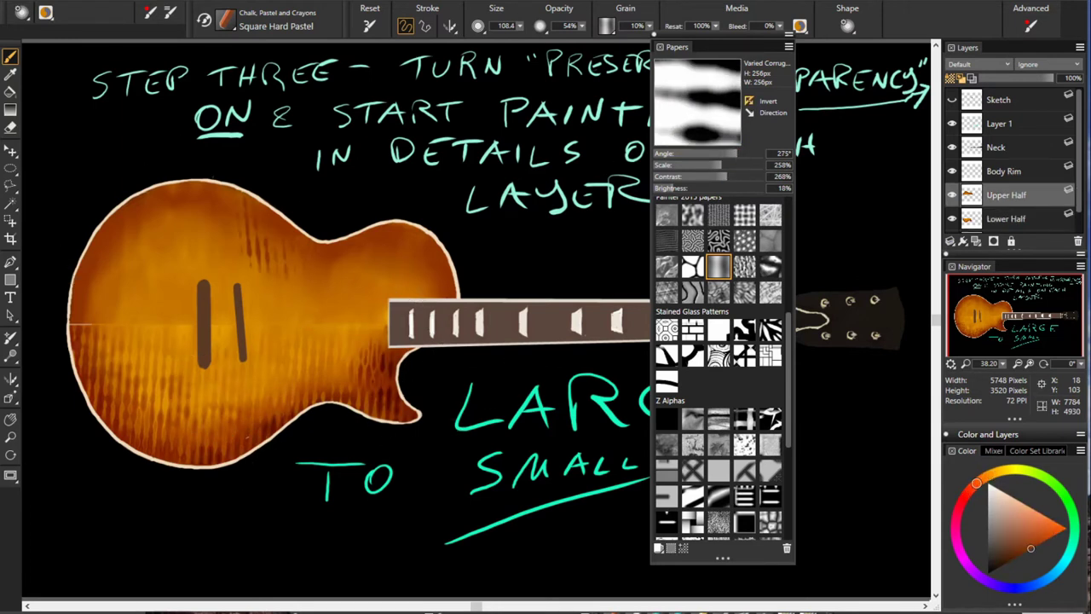
mouse_move(119, 247)
left_mouse_down()
mouse_move(223, 273)
mouse_move(256, 204)
mouse_move(395, 242)
left_mouse_up()
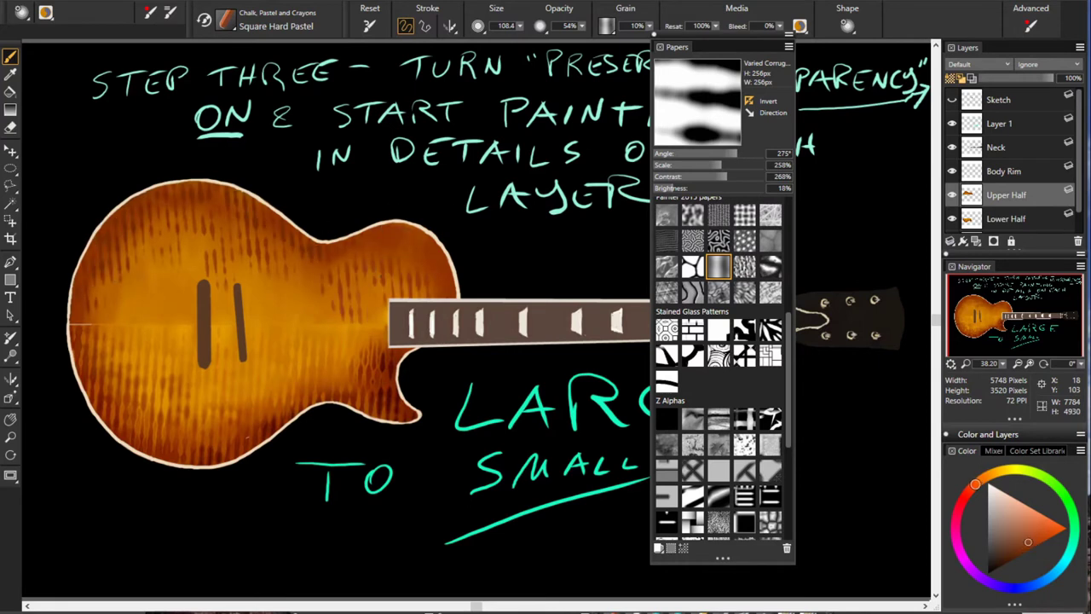
left_click(95, 232, "alt")
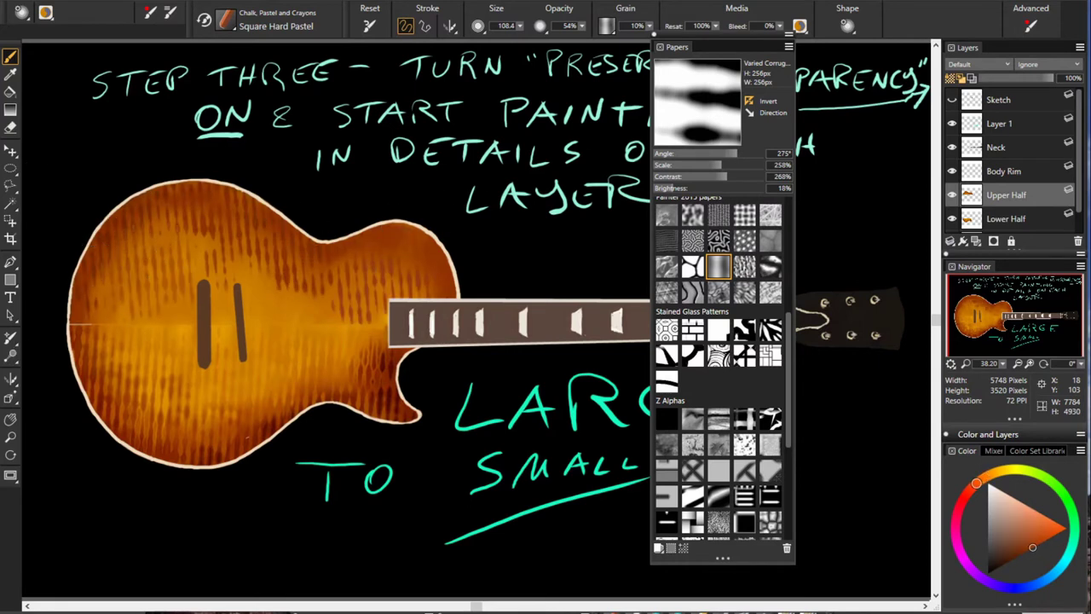
left_click(244, 256, "alt")
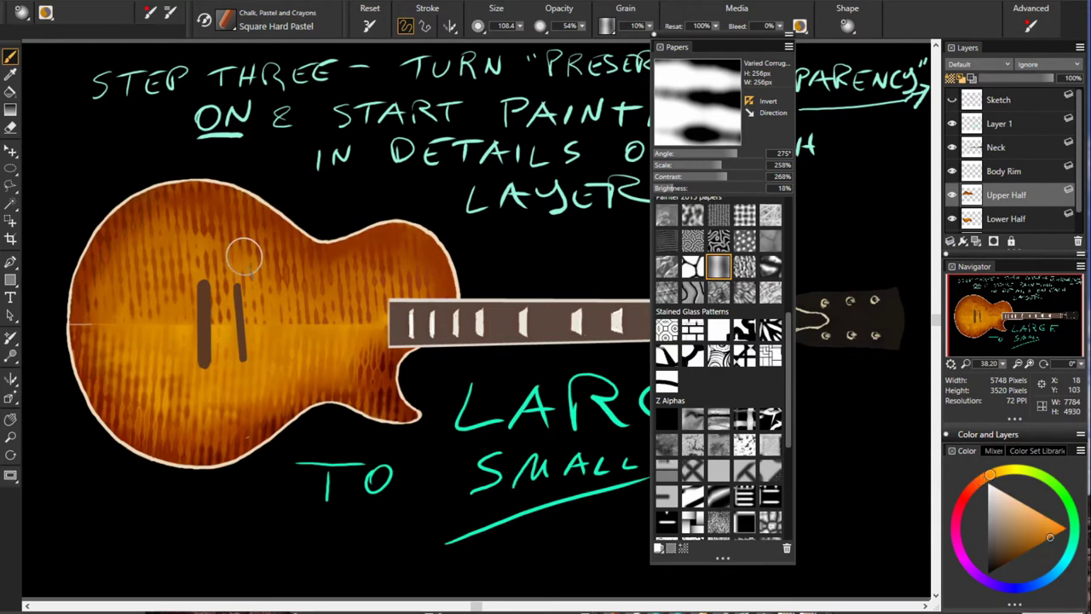
left_click(191, 217, "alt")
left_click(229, 267, "alt")
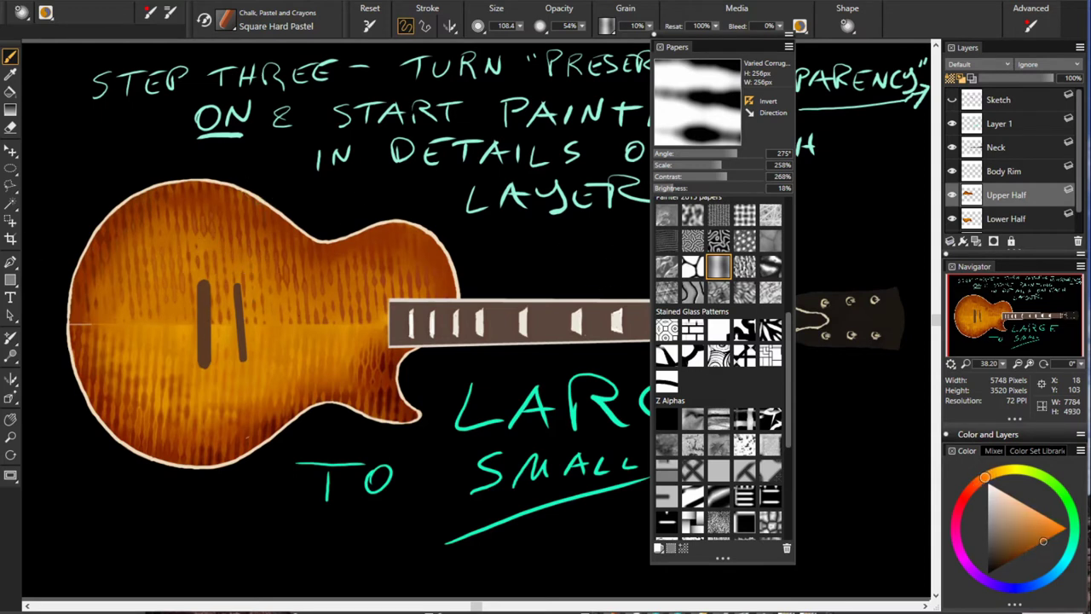
left_click(264, 286, "alt")
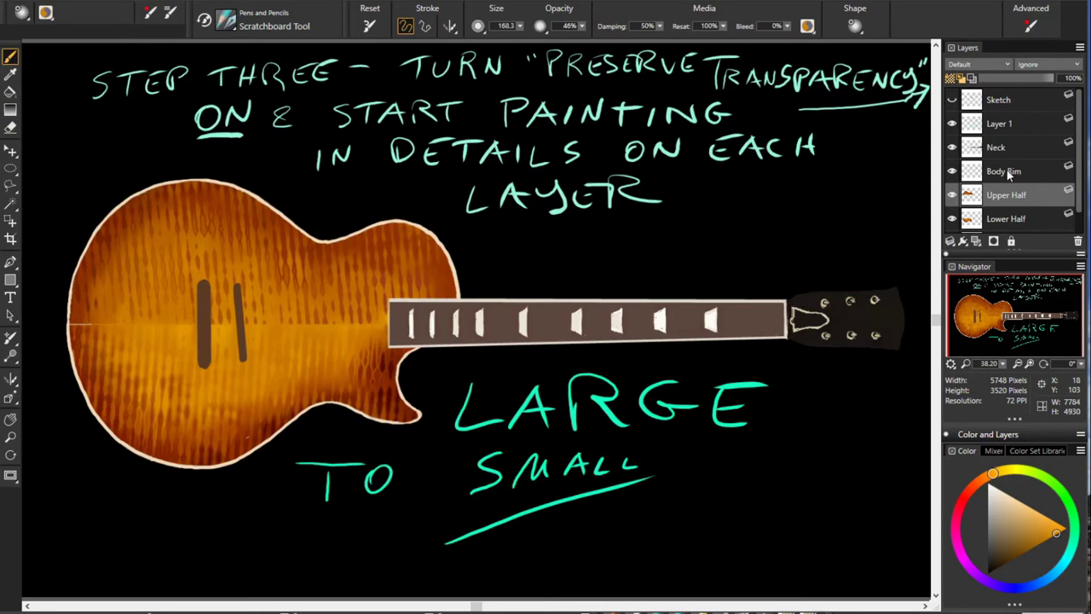
On the Lower Half layer, soften the flame texture across the upper body with the Smear blender.
left_click(1006, 218)
scroll(1081, 217, "down", 2)
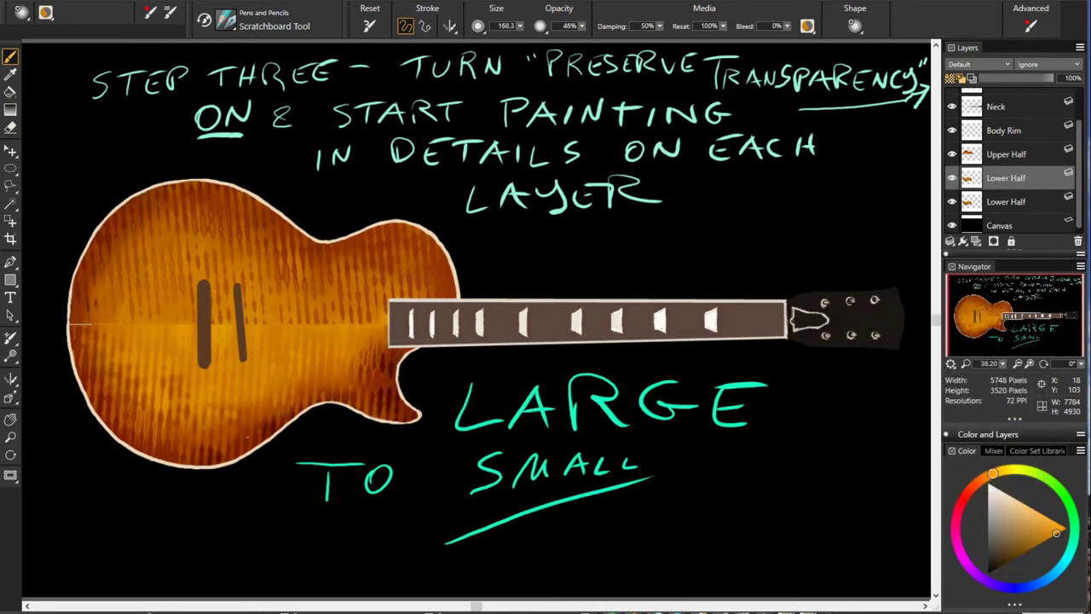
key("b")
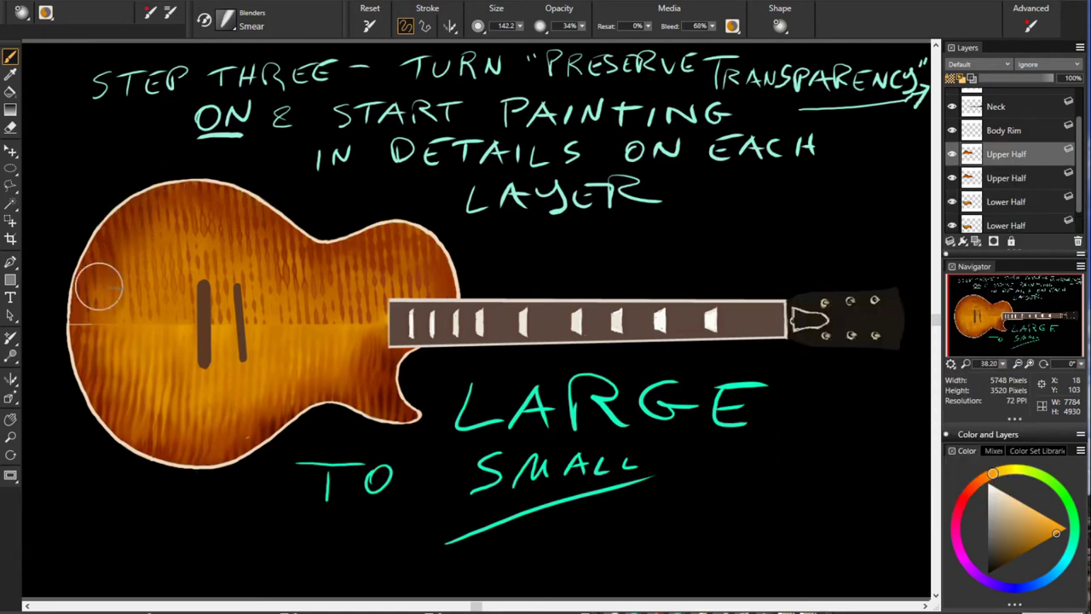
mouse_move(170, 229)
left_mouse_down()
mouse_move(213, 273)
mouse_move(275, 281)
mouse_move(317, 324)
mouse_move(360, 280)
left_mouse_up()
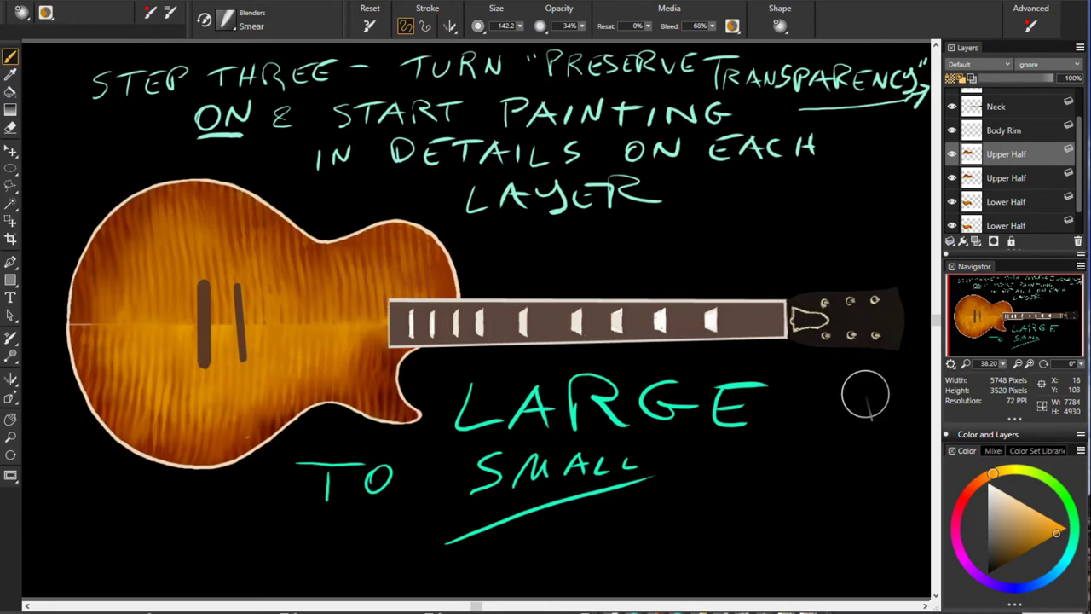
Draw thin darker orange grain streaks on the lower-left body and near the neck joint.
key("ctrl+shift+b")
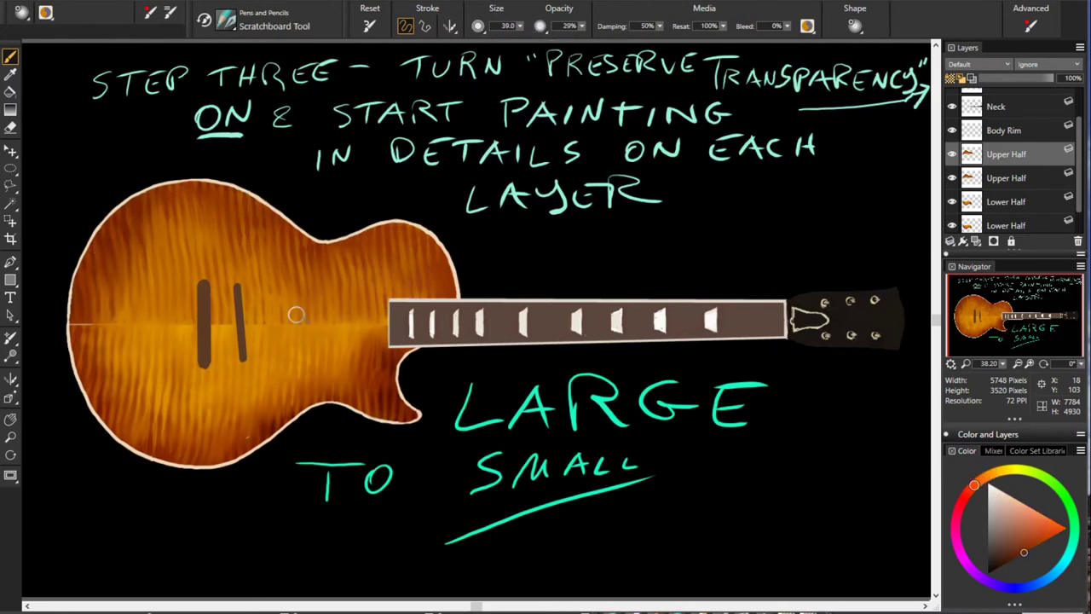
left_click(175, 271, "alt")
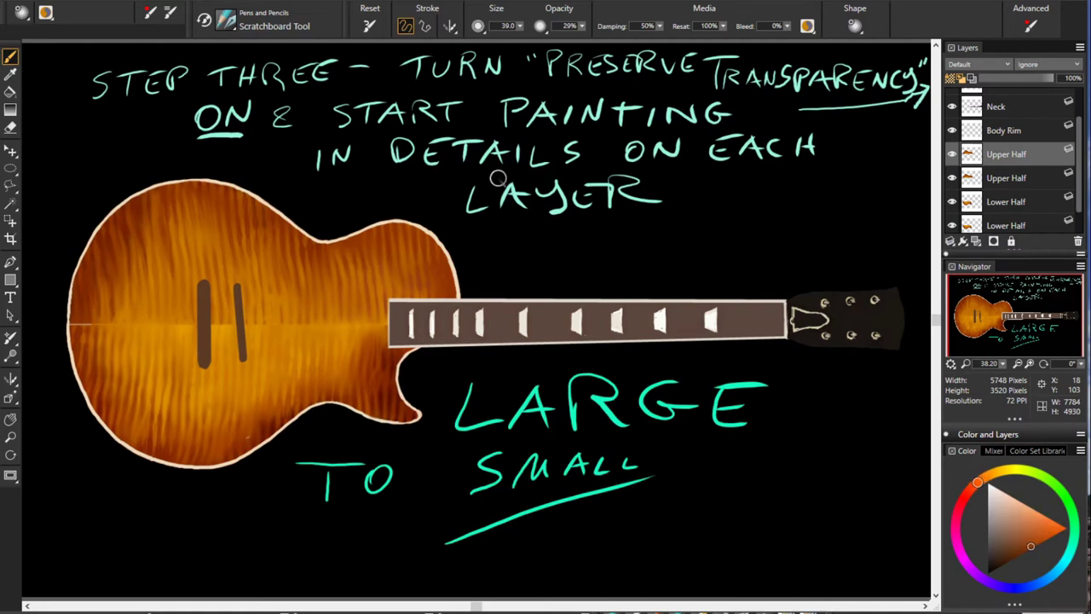
left_click_drag(165, 269, 223, 368)
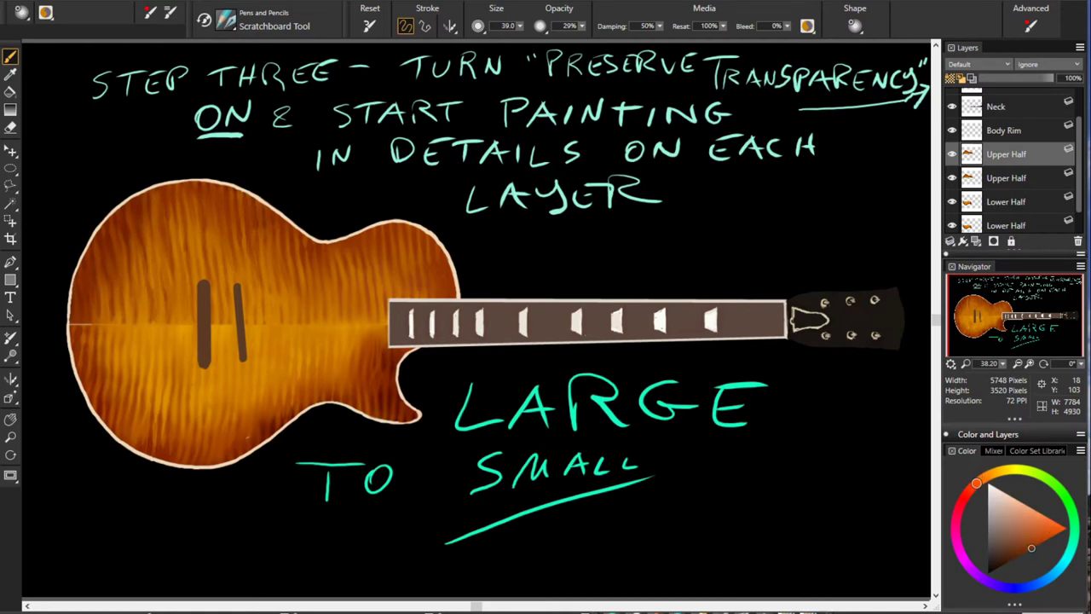
left_click_drag(283, 229, 306, 293)
left_click(309, 271, "alt")
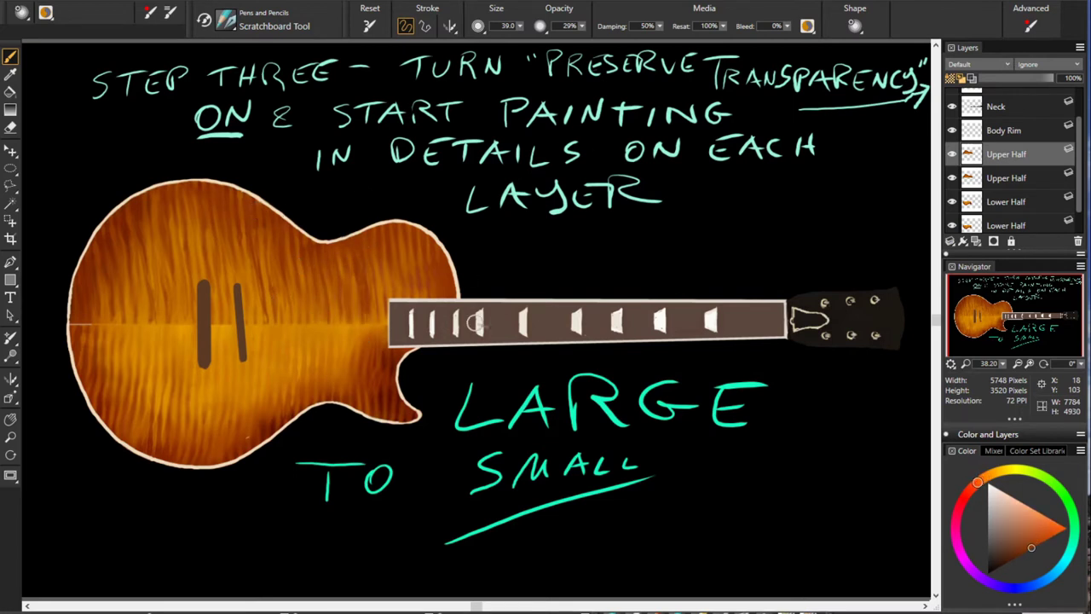
left_click(403, 265, "alt")
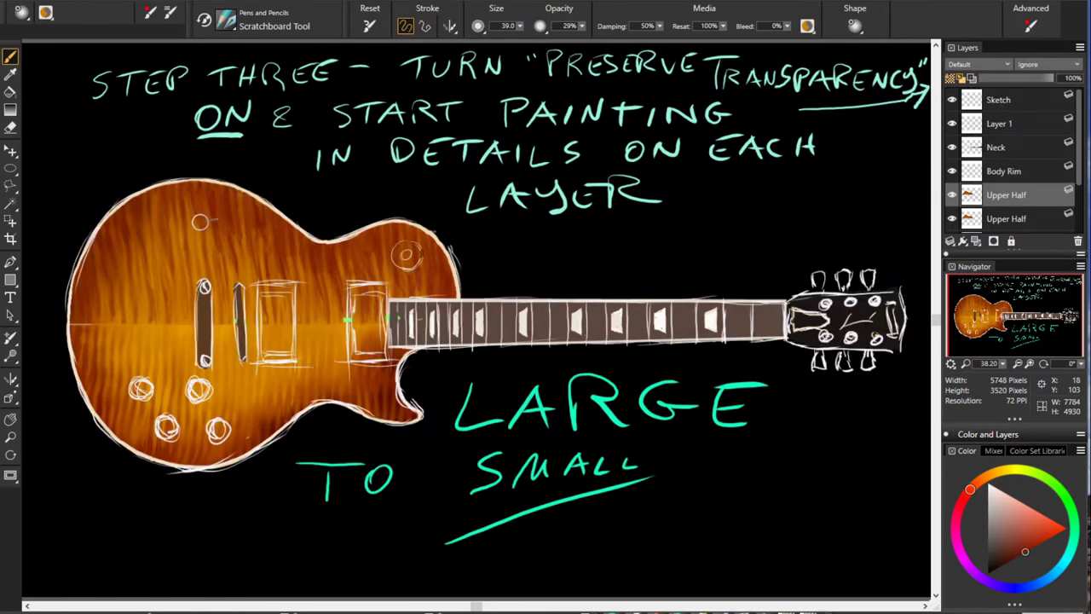
Enlarge the brush, sample yellow-orange and orange tones from the body, then pick black.
left_click_drag(200, 222, 251, 265)
left_click(162, 247, "alt")
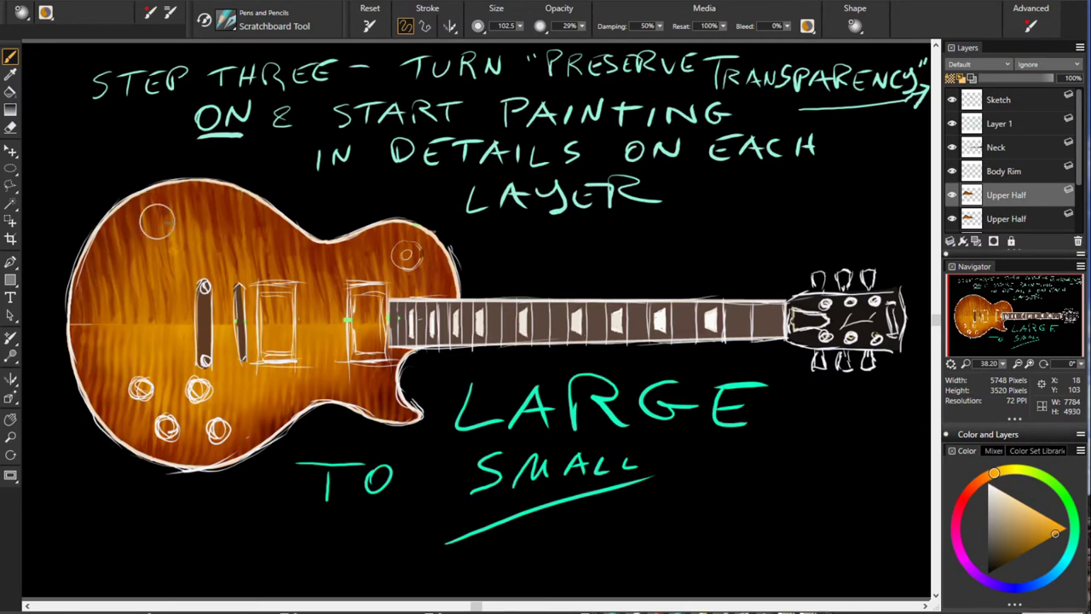
left_click(222, 321, "alt")
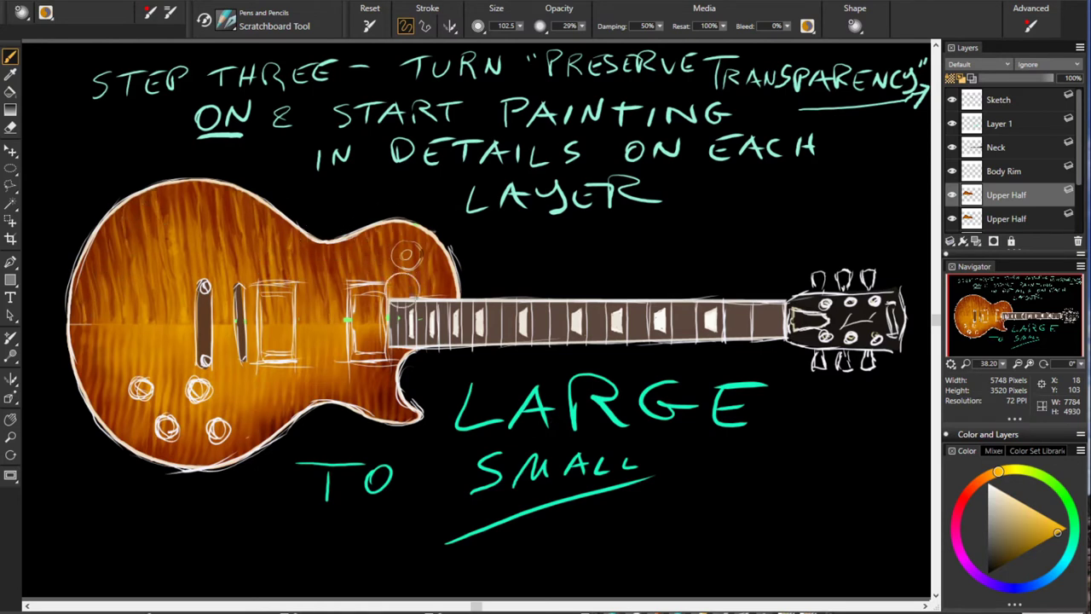
left_click(788, 199, "alt")
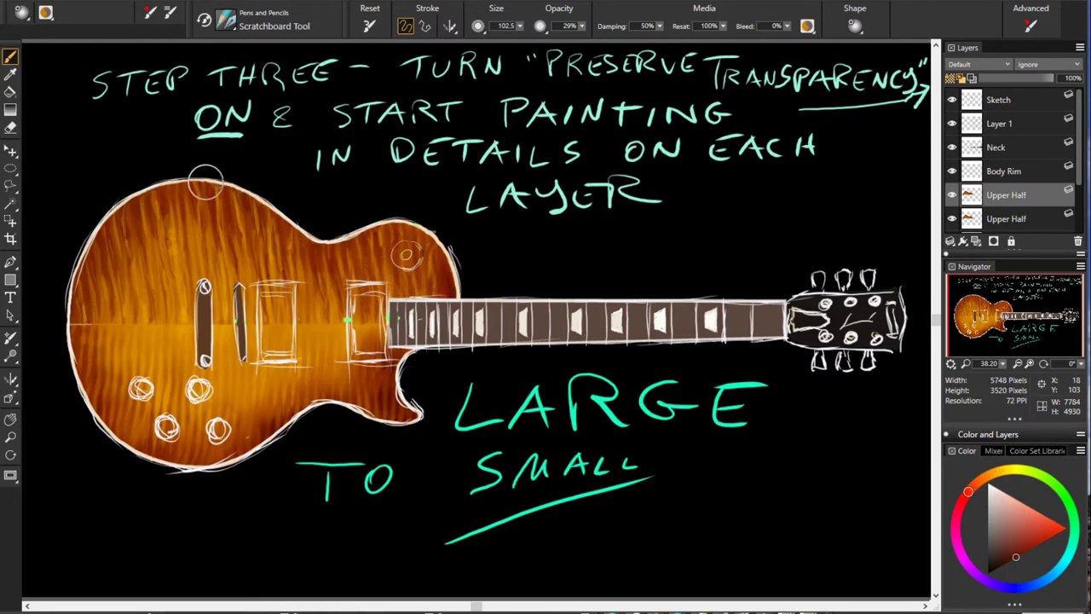
On the Lower Half layer, sample orange, redder orange, orange-yellow and dark red from the body.
key("alt+bracketleft")
key("alt+bracketleft")
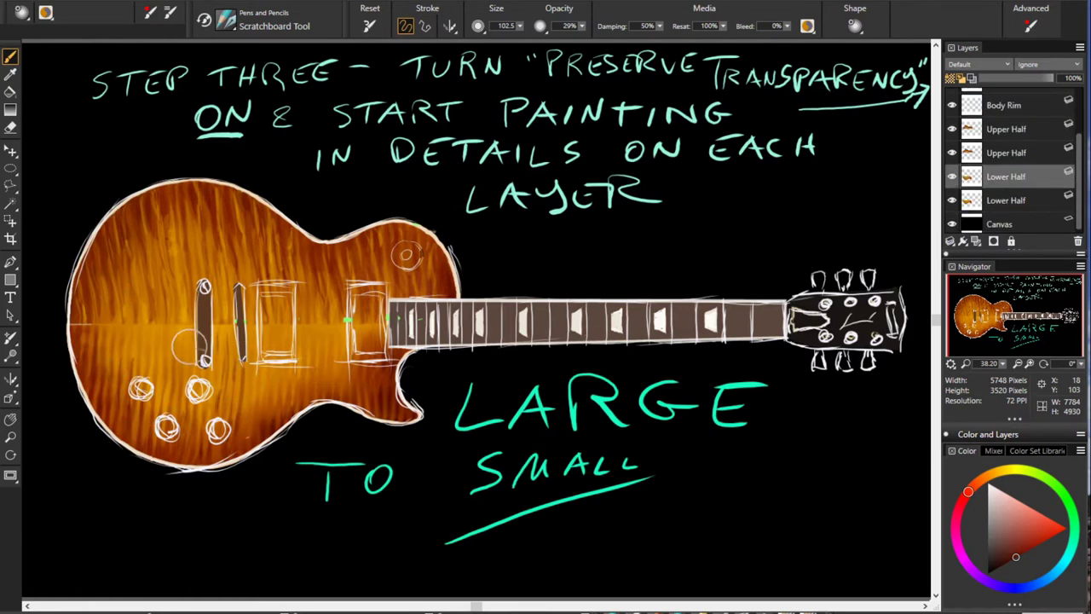
left_click(310, 397, "alt")
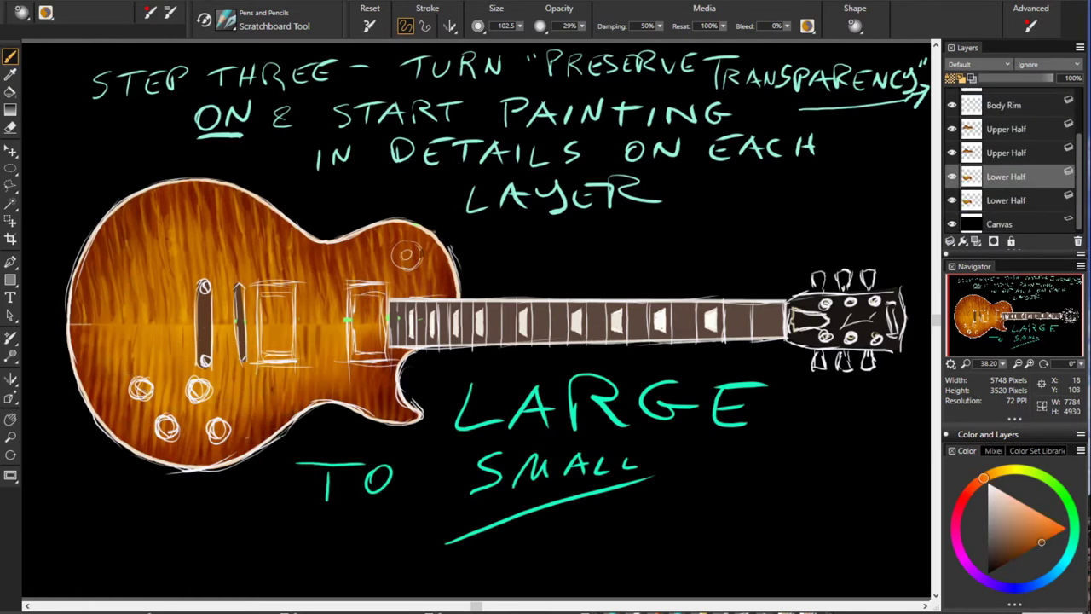
left_click(350, 367, "alt")
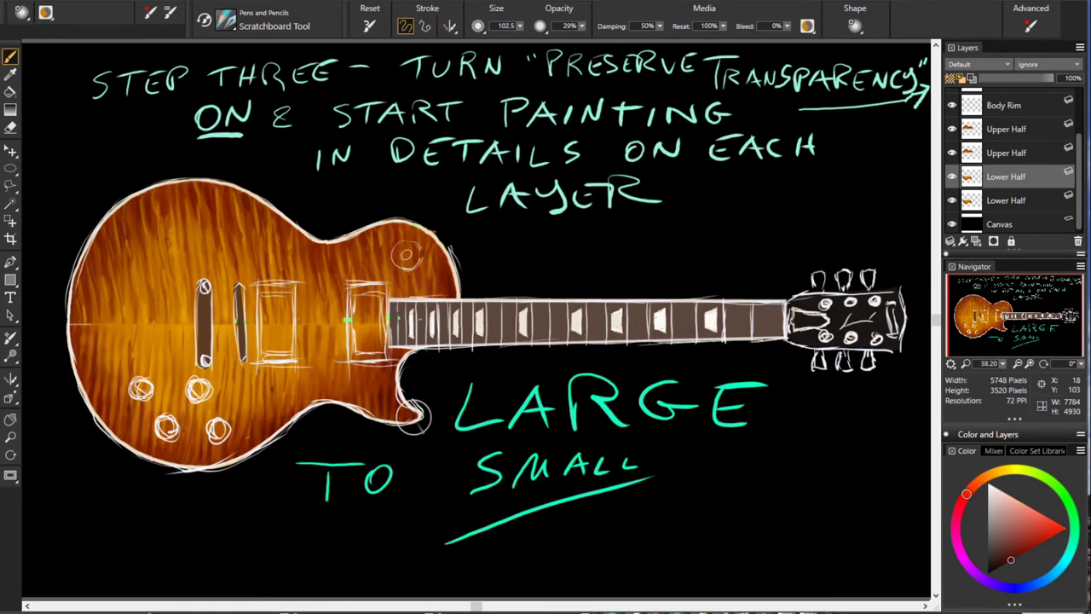
left_click(324, 347, "alt")
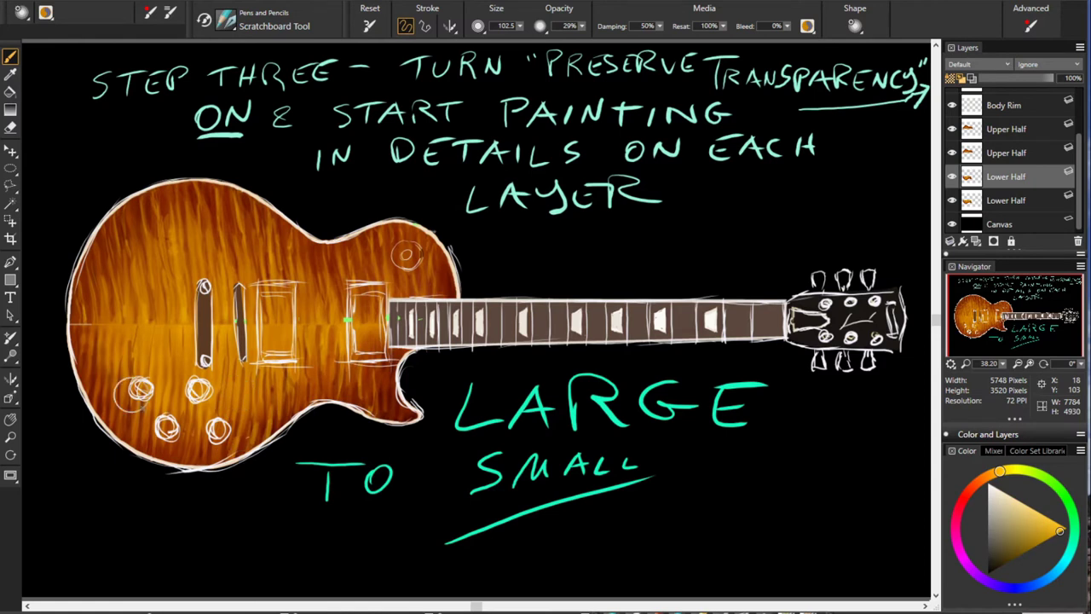
left_click(131, 395, "alt")
Shade both body halves with the Smear blender and Digital Airbrush in bright orange-yellow.
key("b")
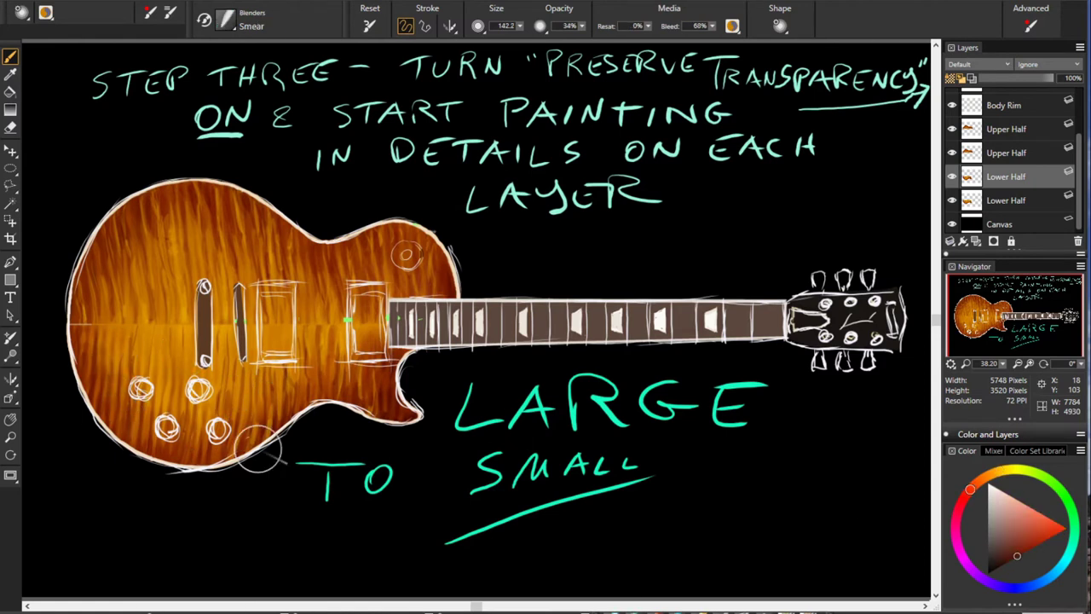
left_click(430, 271, "ctrl")
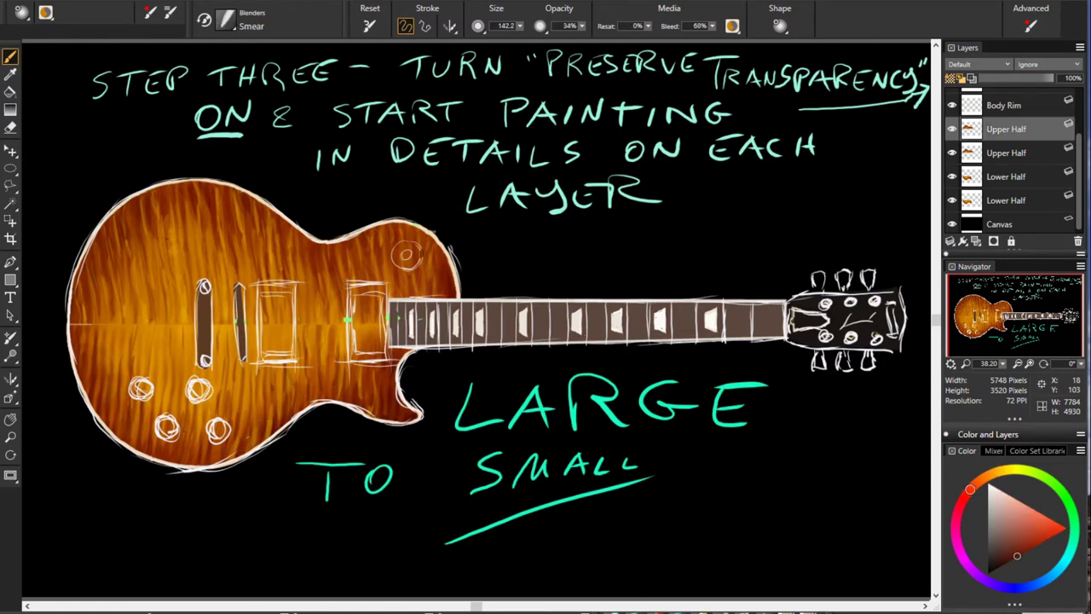
key("a")
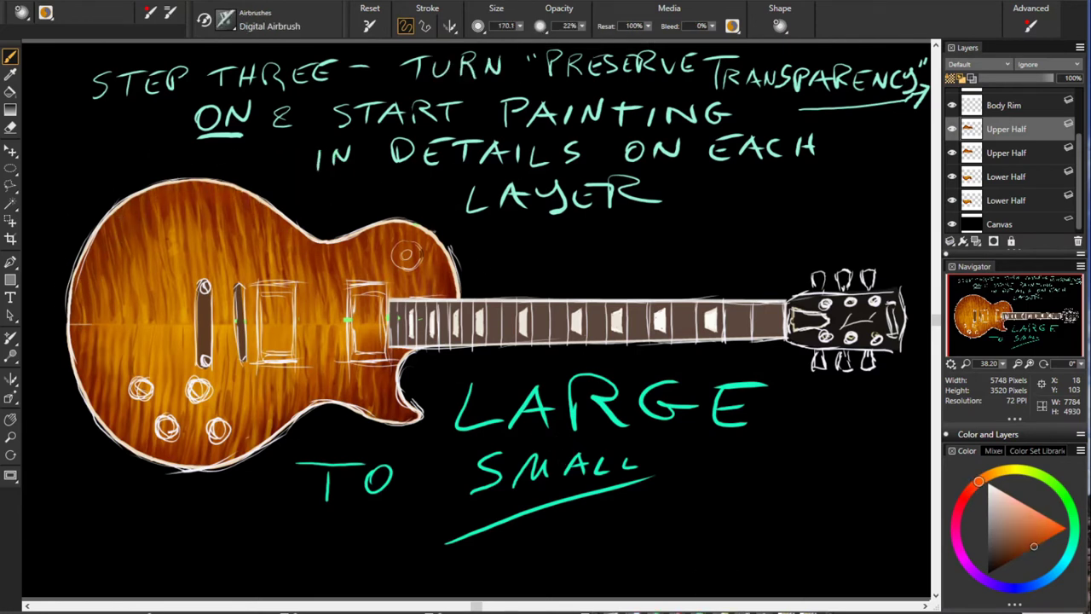
left_click(369, 401, "alt")
left_click(370, 401, "ctrl")
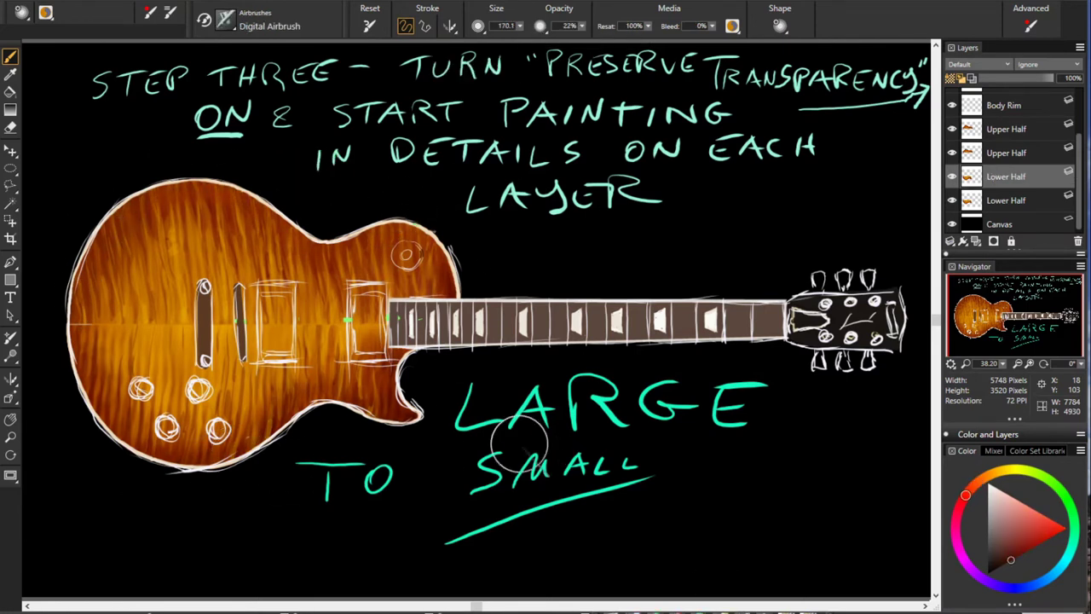
left_click(275, 274, "alt")
left_click(723, 337, "ctrl")
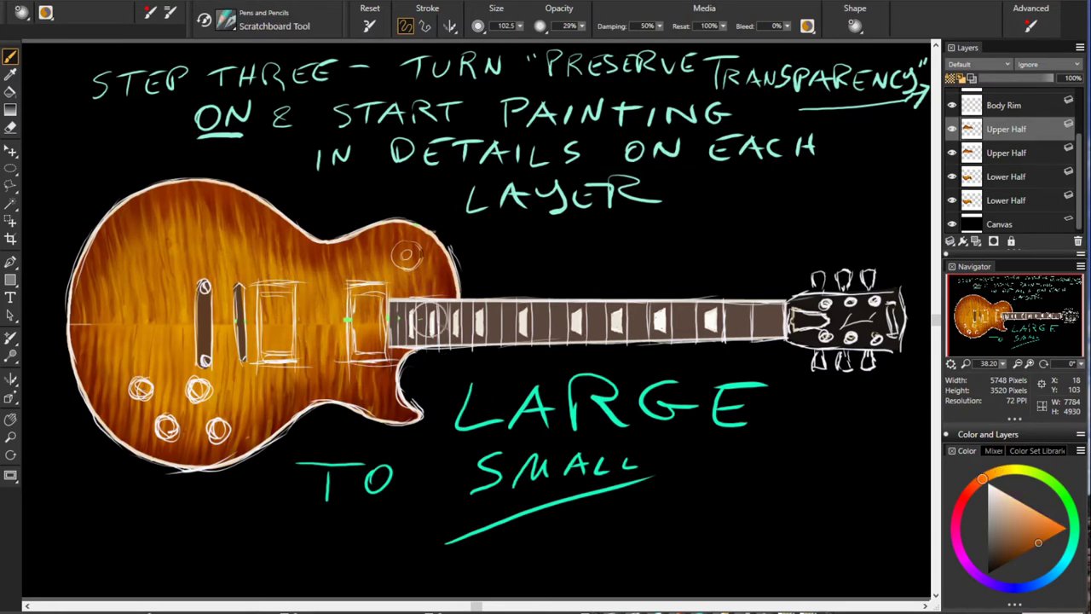
Add Scratchboard grain in darker orange, yellow-orange highlights and red-orange shading on both halves.
left_click(278, 198, "alt")
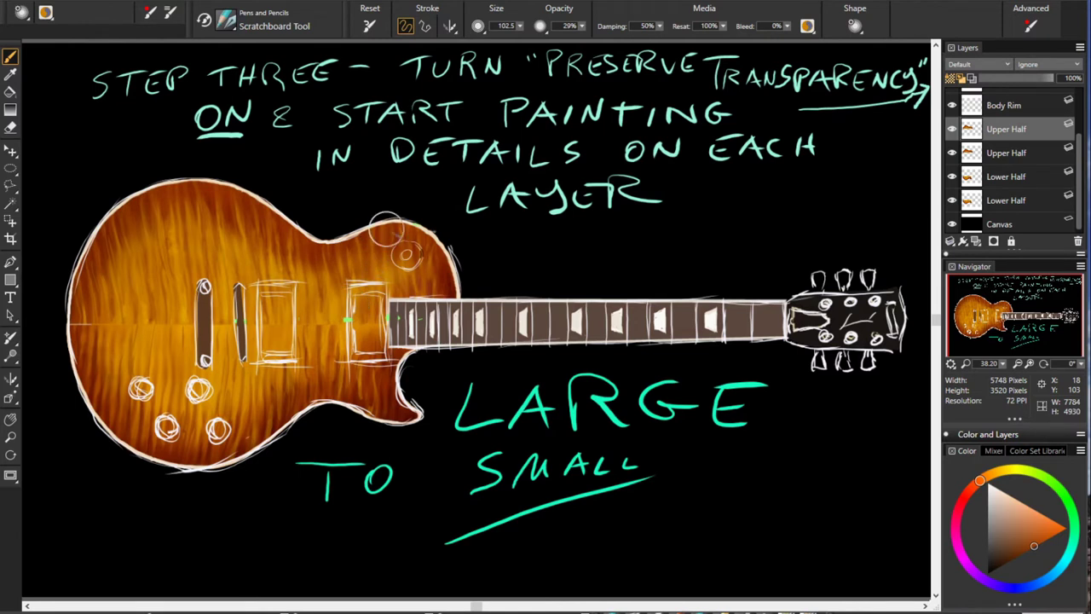
left_click(418, 263, "alt")
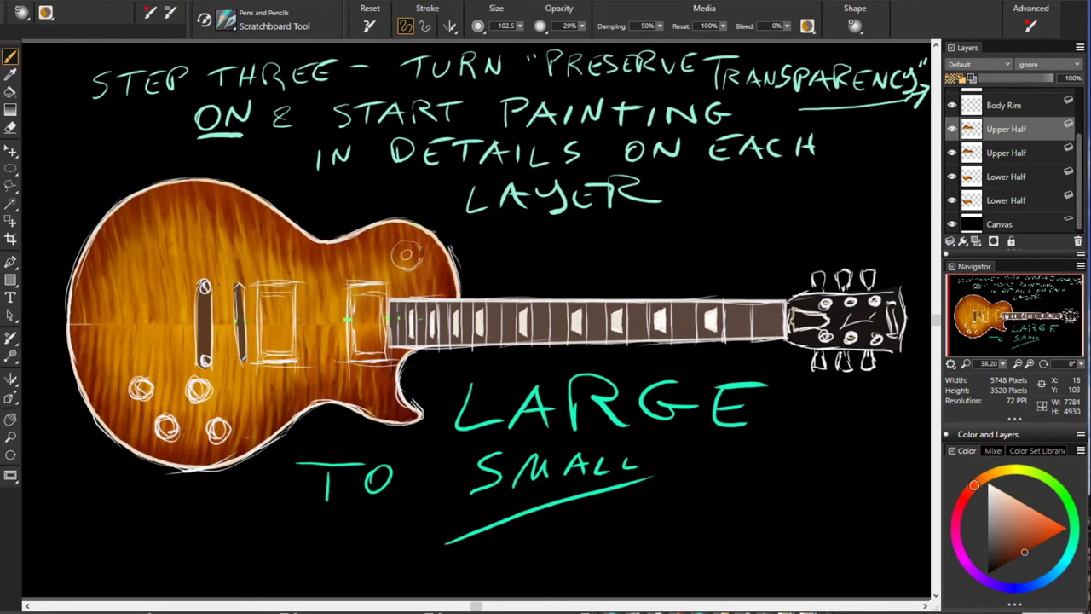
left_click(226, 290, "alt")
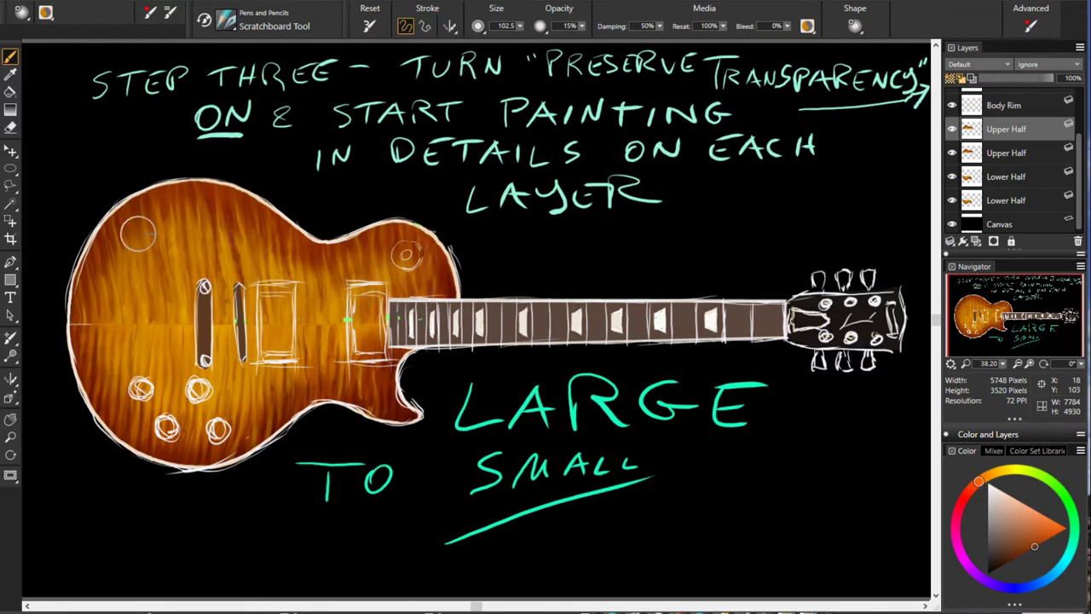
left_click(157, 315, "alt")
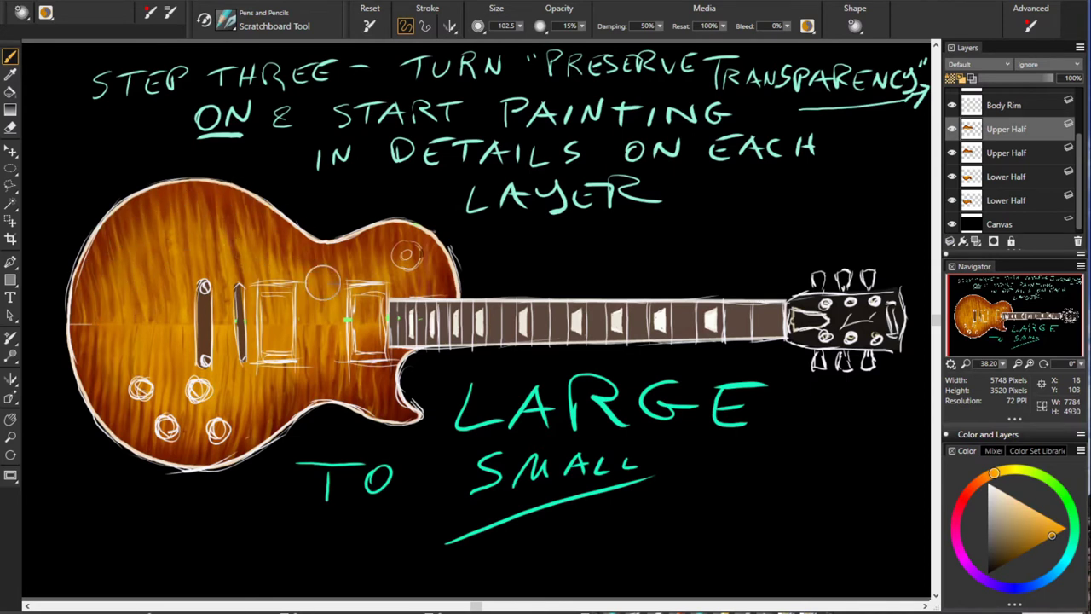
key("alt+bracketleft")
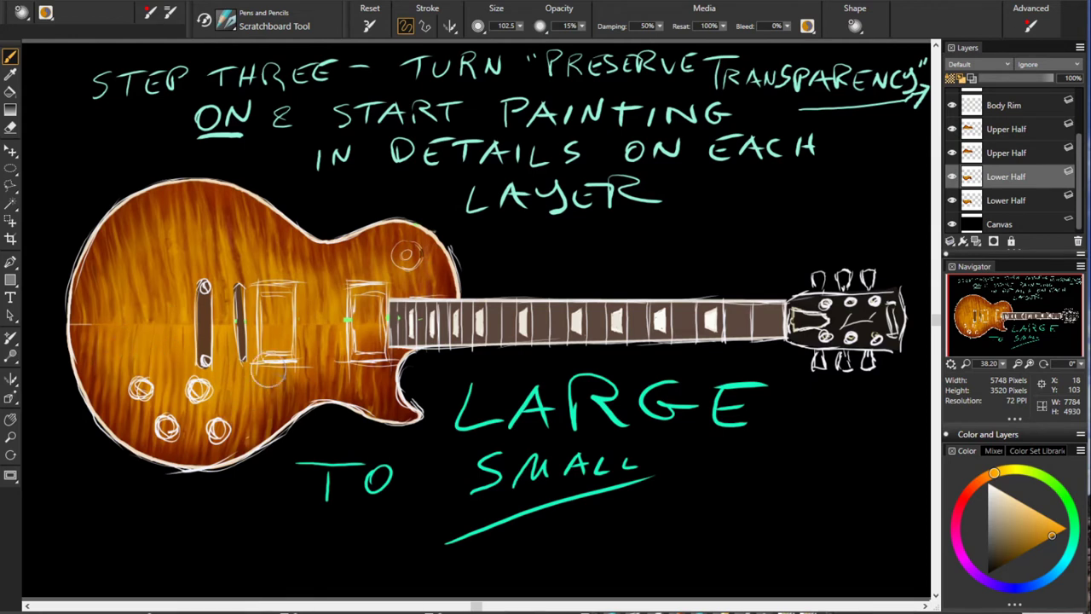
left_click(232, 346, "alt")
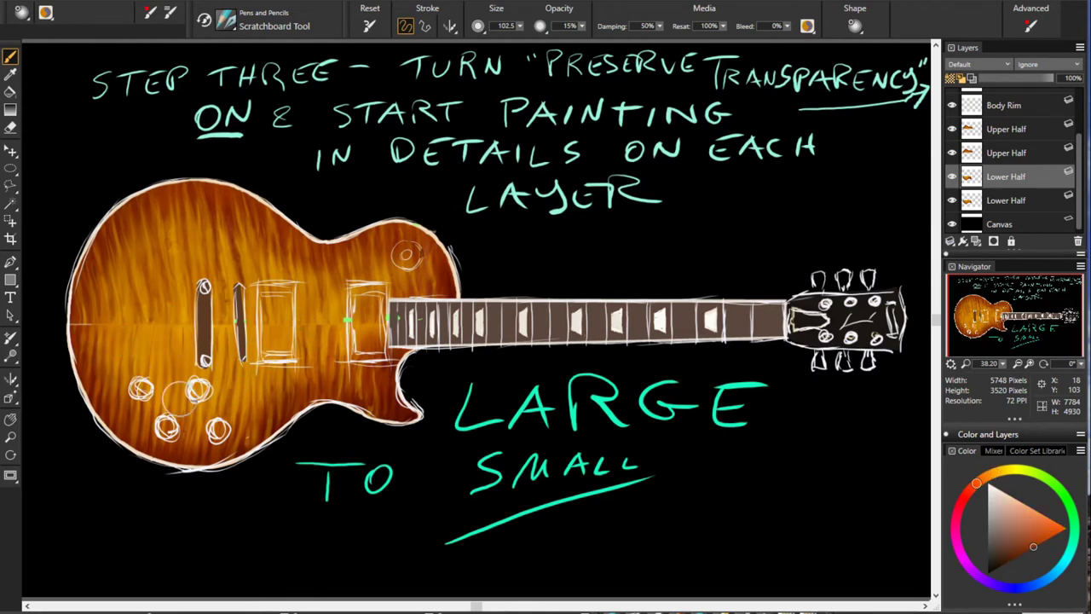
left_click(1001, 129)
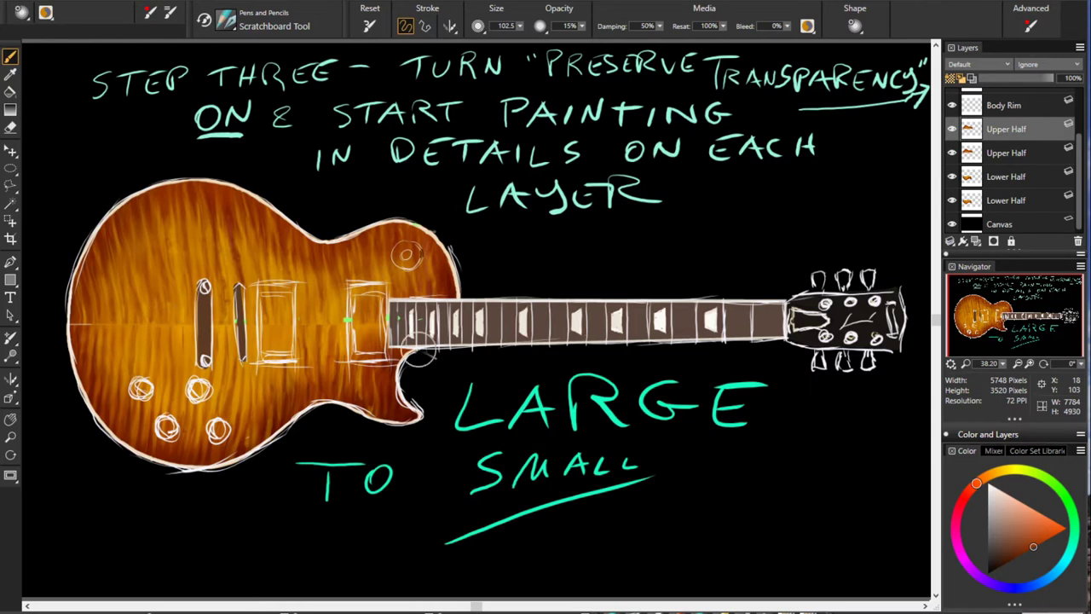
Soften the streaks with the Smear blender, then hide the Sketch layer and guide lines.
key("ctrl+shift+b")
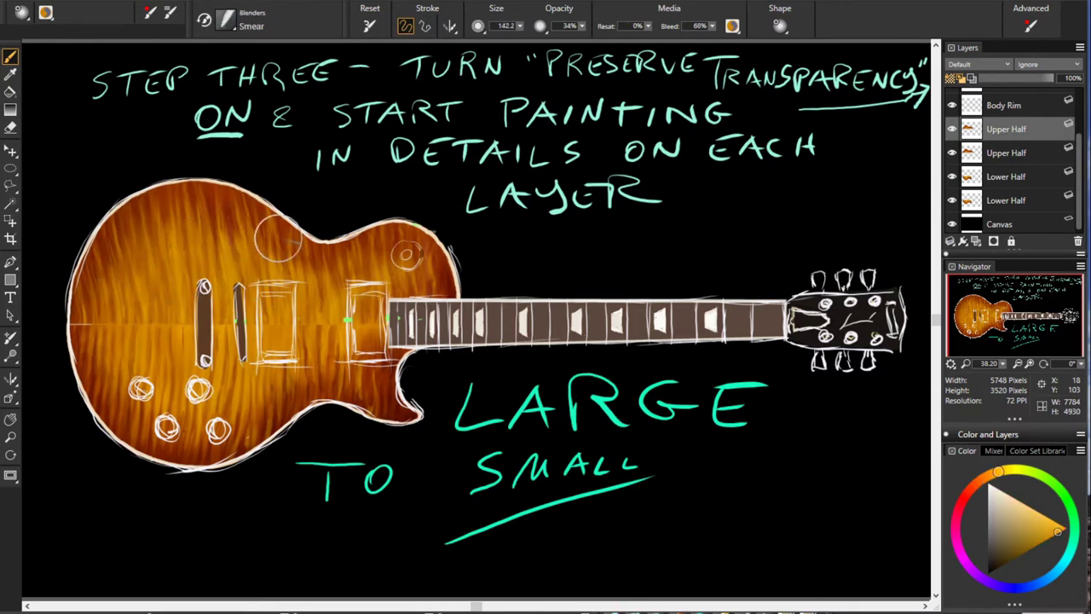
left_click(1006, 176)
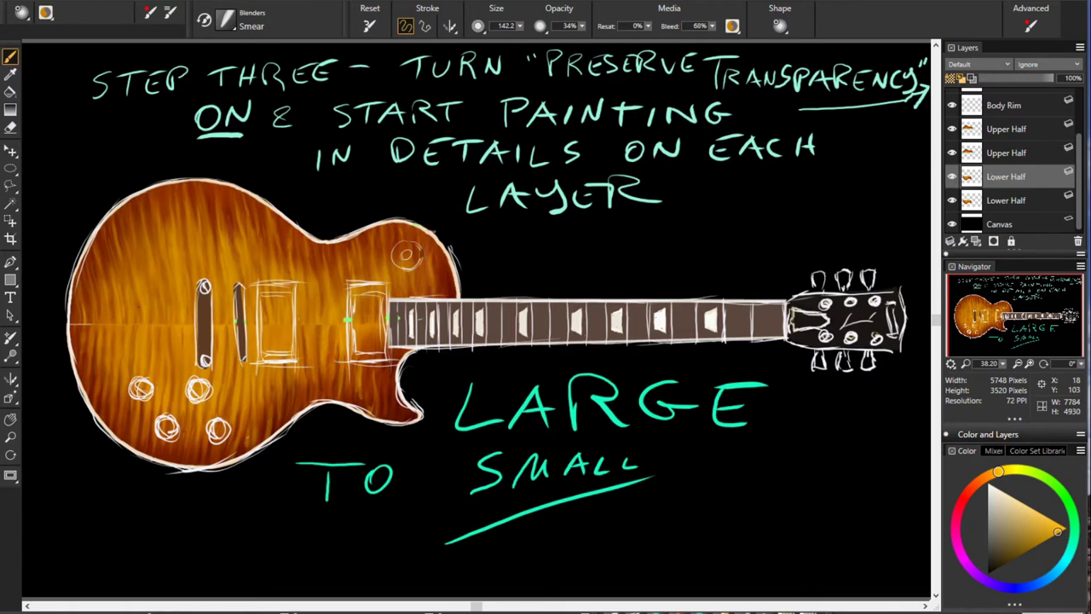
left_click(1006, 129)
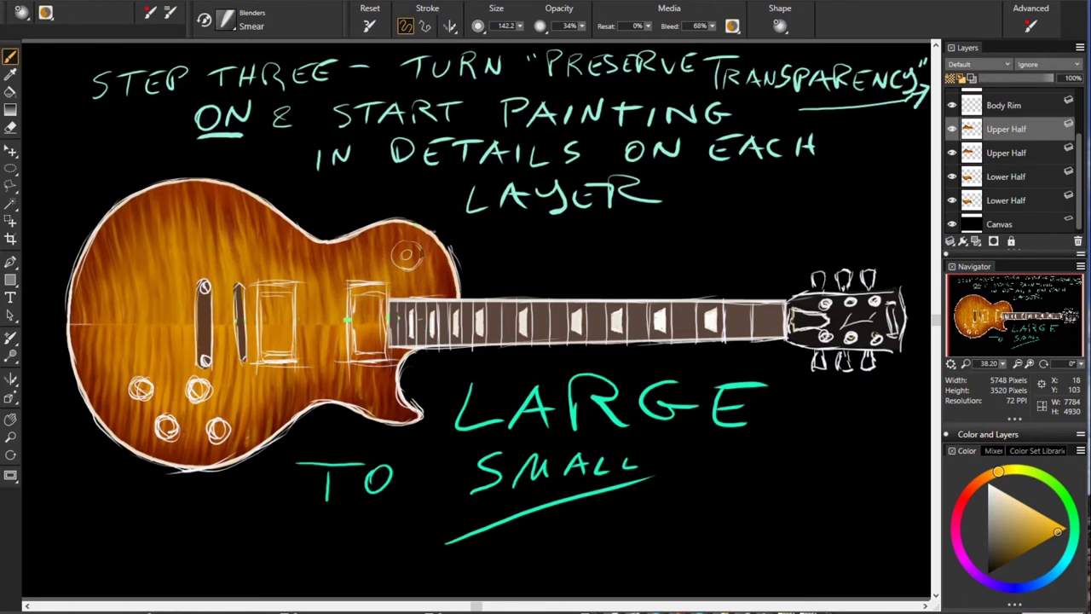
scroll(1006, 154, "up", 2)
left_click(952, 100)
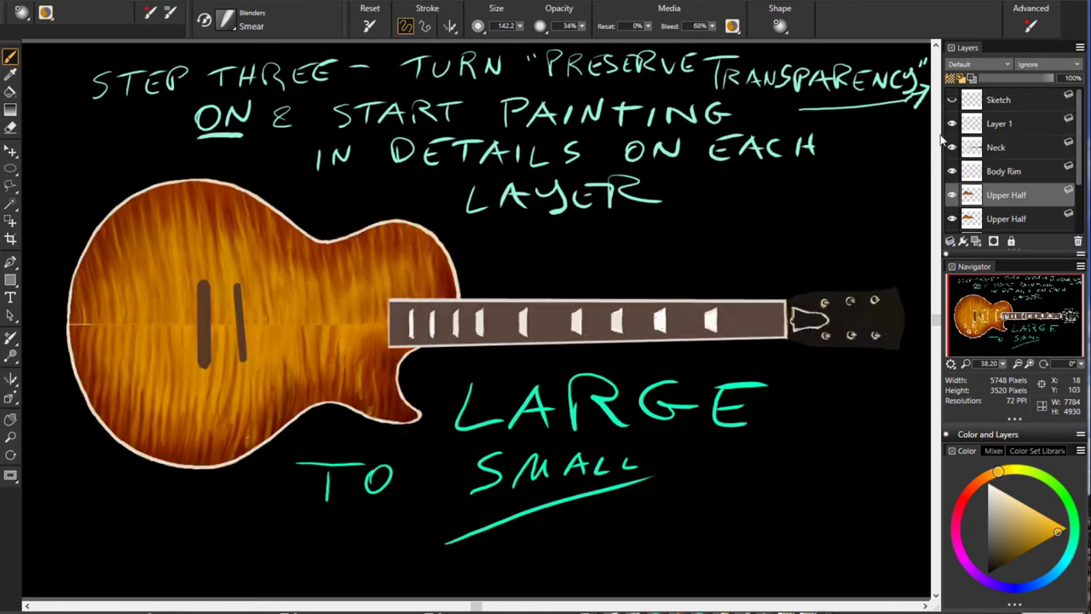
left_click(10, 379)
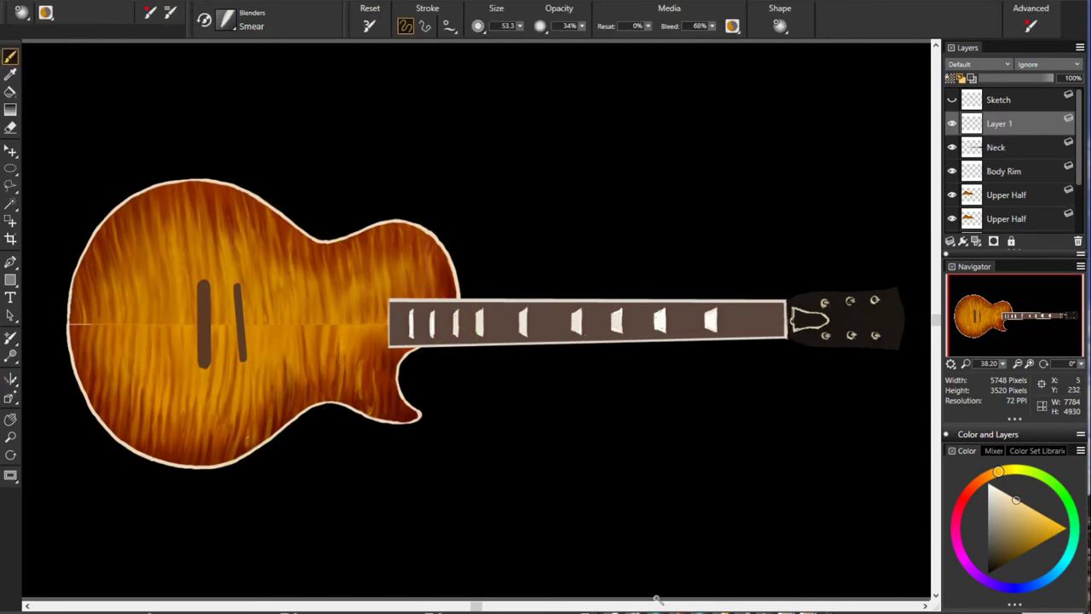
Hand-letter 'It is "getting there"' across the top of the canvas.
left_click_drag(102, 73, 101, 100)
left_click_drag(109, 79, 135, 70)
left_click_drag(121, 75, 122, 93)
left_click_drag(190, 68, 190, 90)
mouse_move(300, 61)
left_mouse_down()
mouse_move(303, 82)
mouse_move(335, 92)
left_mouse_up()
left_click_drag(426, 68, 450, 82)
Finish the 'getting there' caption, then toggle the sketch overlay to check the neck.
left_click_drag(520, 63, 597, 89)
left_click_drag(605, 73, 674, 59)
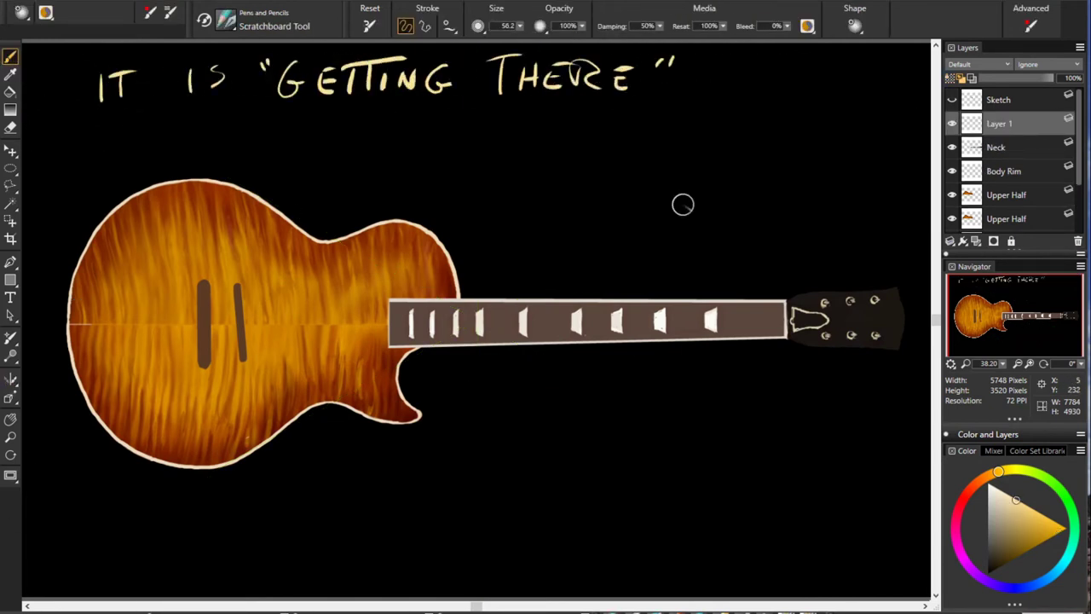
left_click(995, 147)
left_click(952, 99)
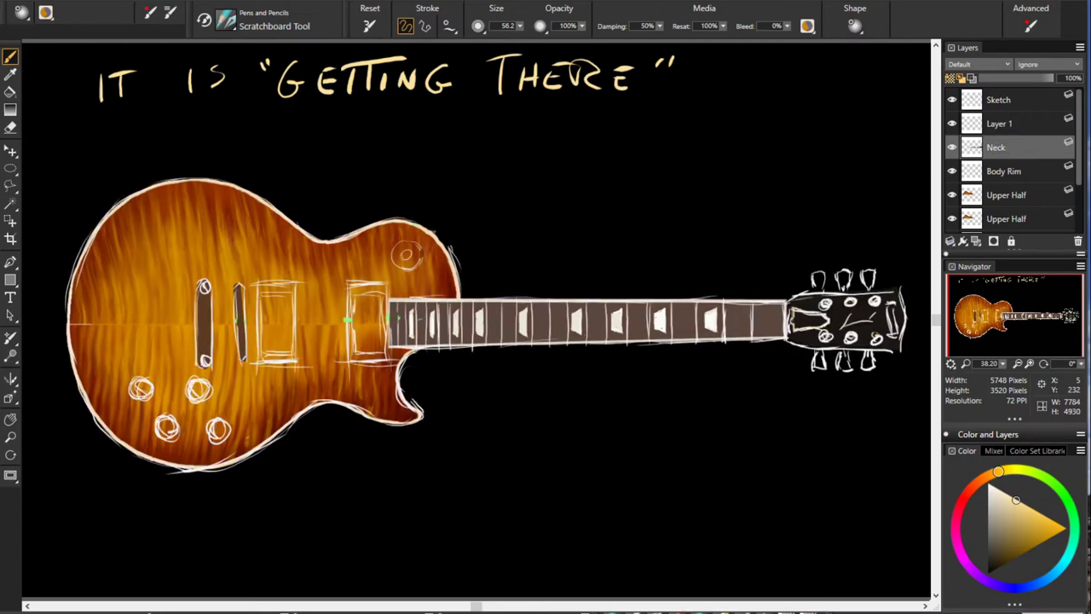
key("v")
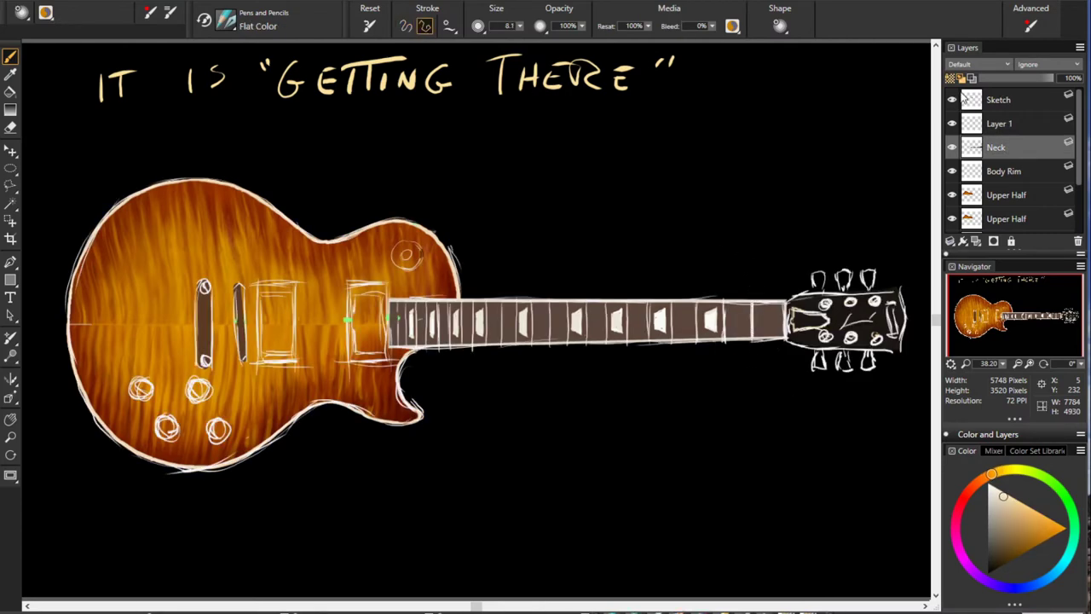
left_click(952, 100)
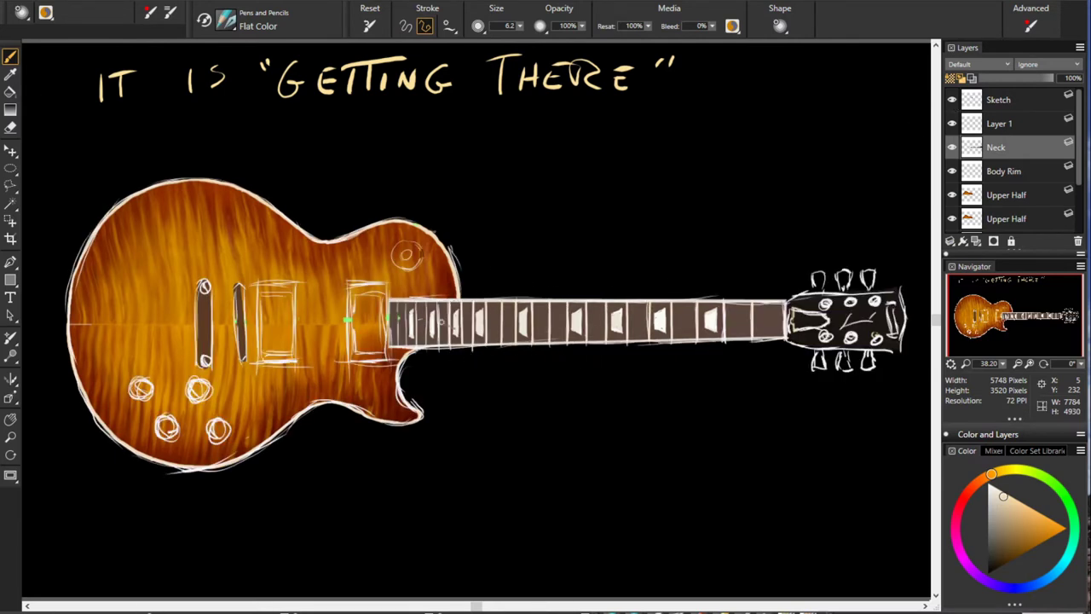
left_click(952, 99)
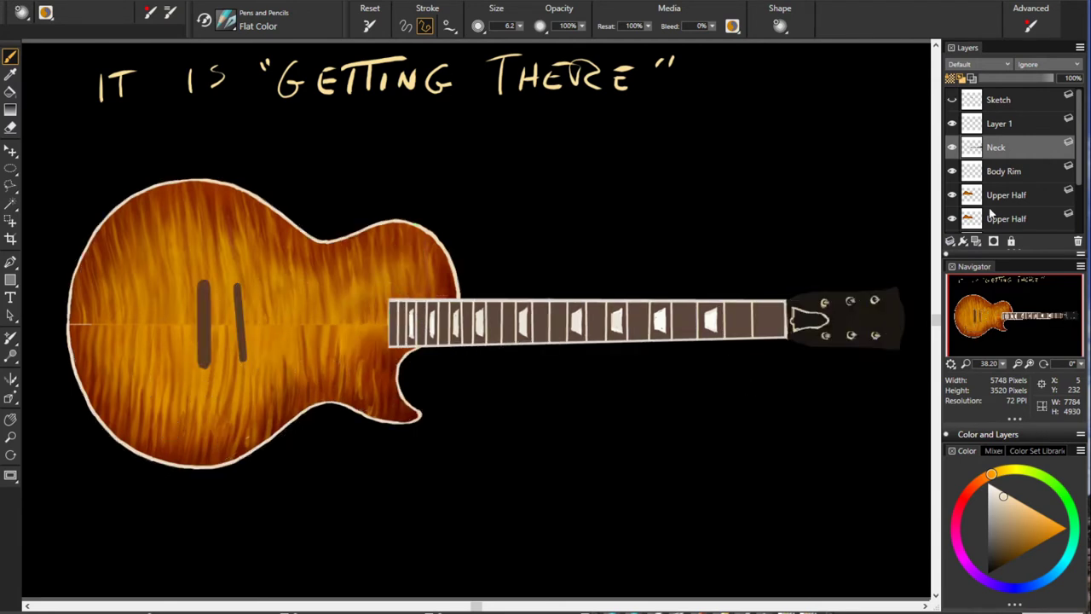
Outline the left pickup and sample its dark brown, cream and grey-brown tones, then black.
left_click_drag(204, 283, 204, 365)
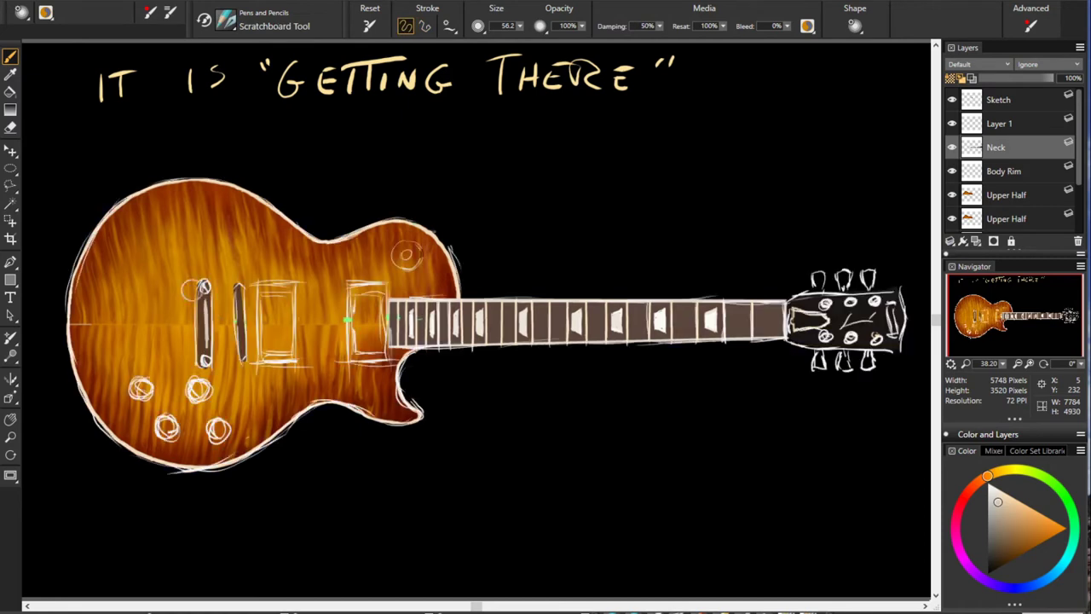
left_click(239, 324, "alt")
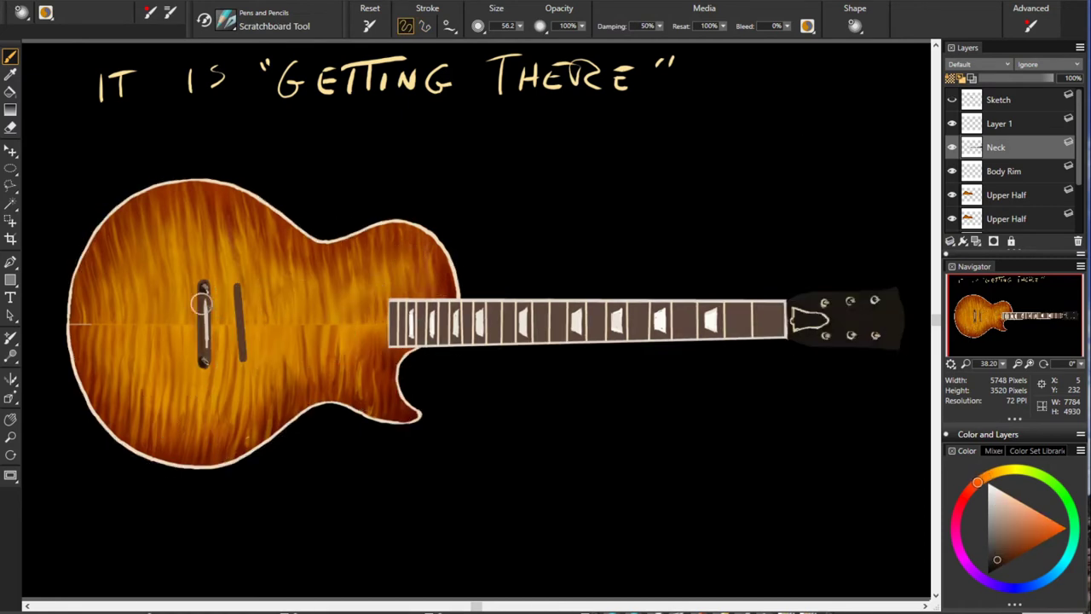
left_click(207, 337, "alt")
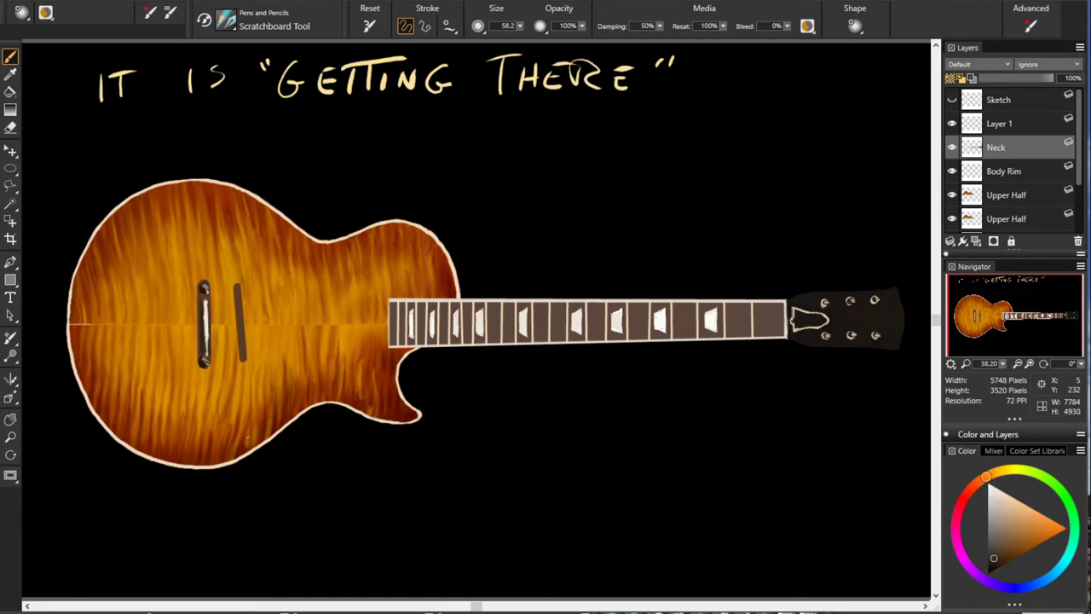
left_click(203, 328, "alt")
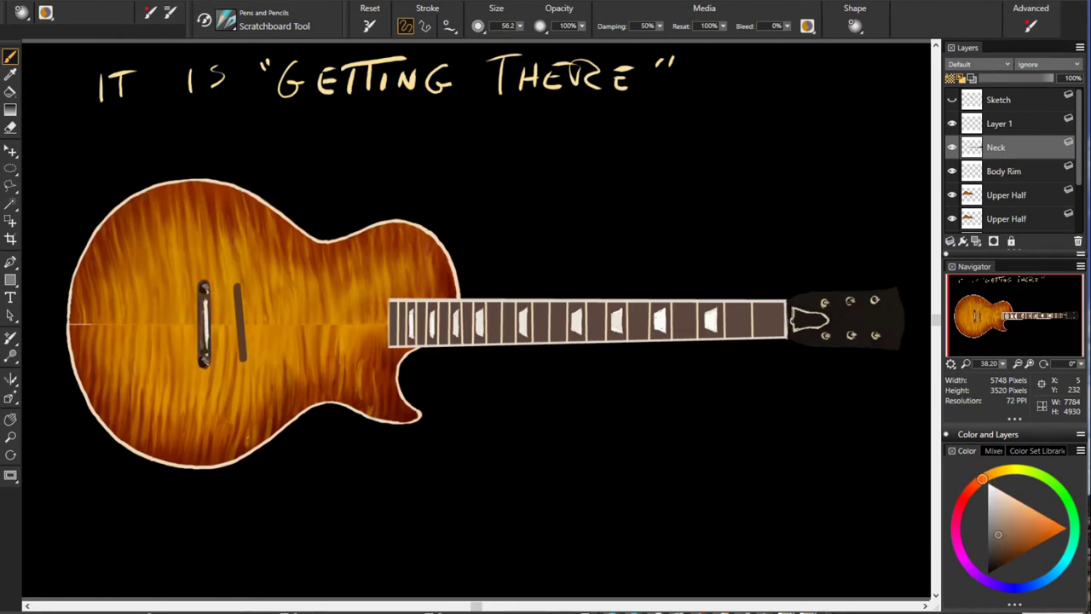
left_click(238, 322, "alt")
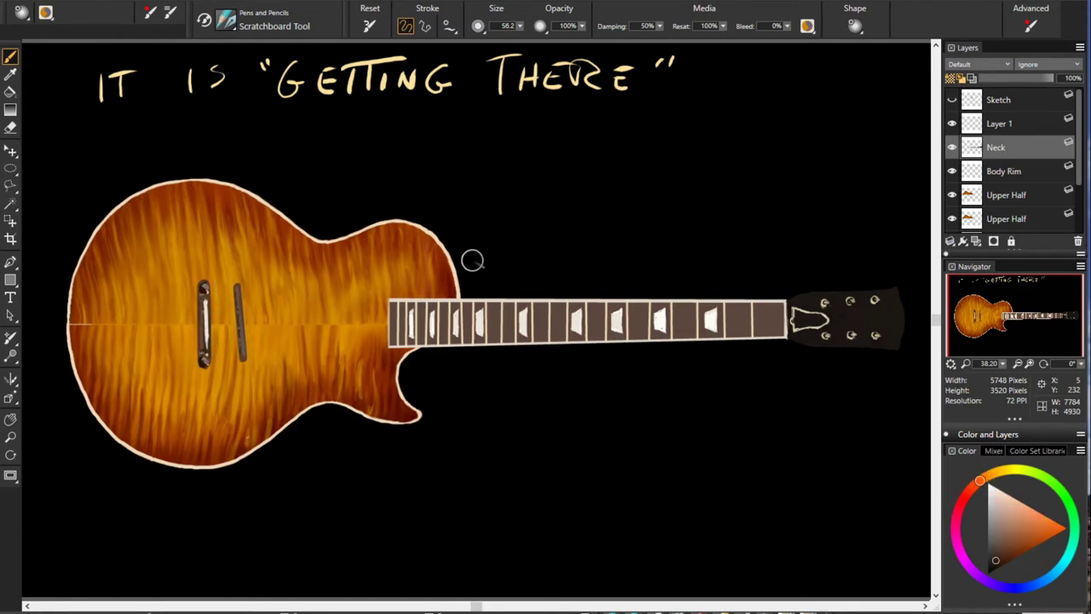
left_click(243, 334, "alt")
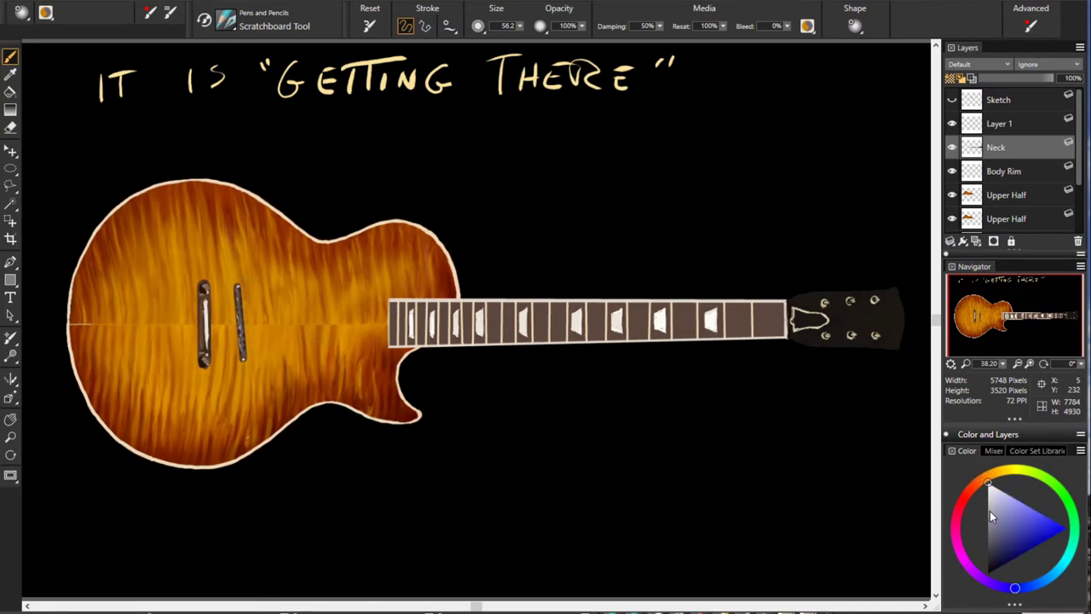
On the Body Rim layer, enlarge the brush and sample the cream rim colour.
left_click(1014, 170)
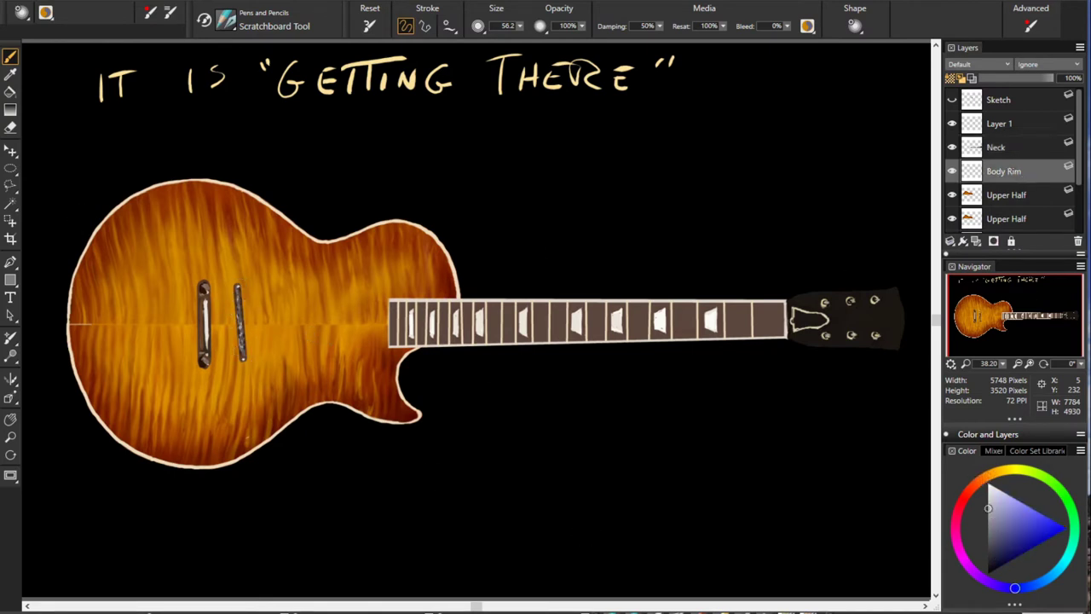
key("bracketright")
key("bracketright")
key("bracketright")
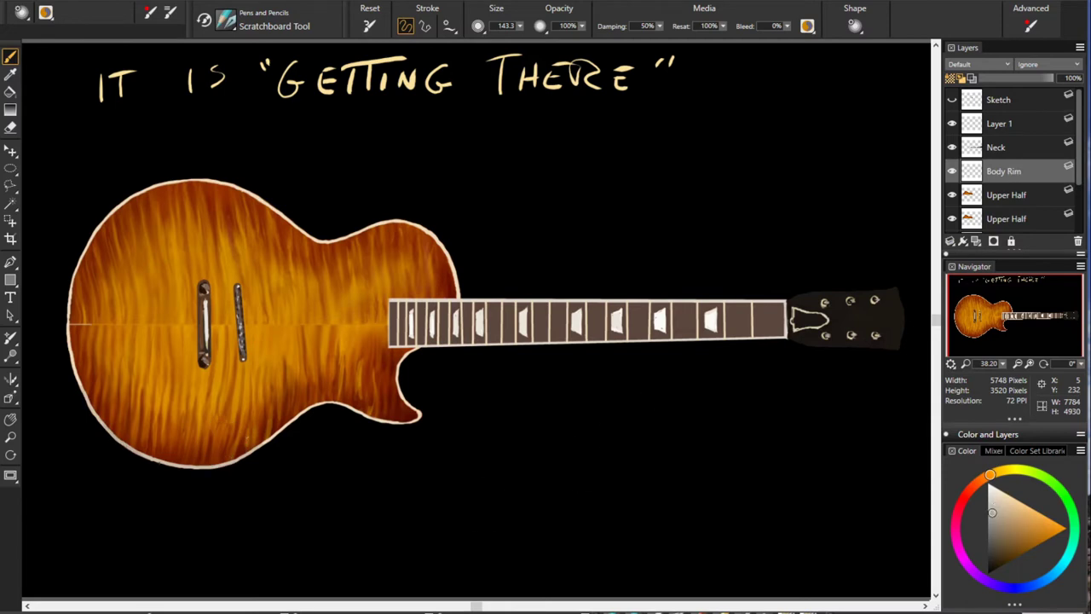
left_click(1006, 147)
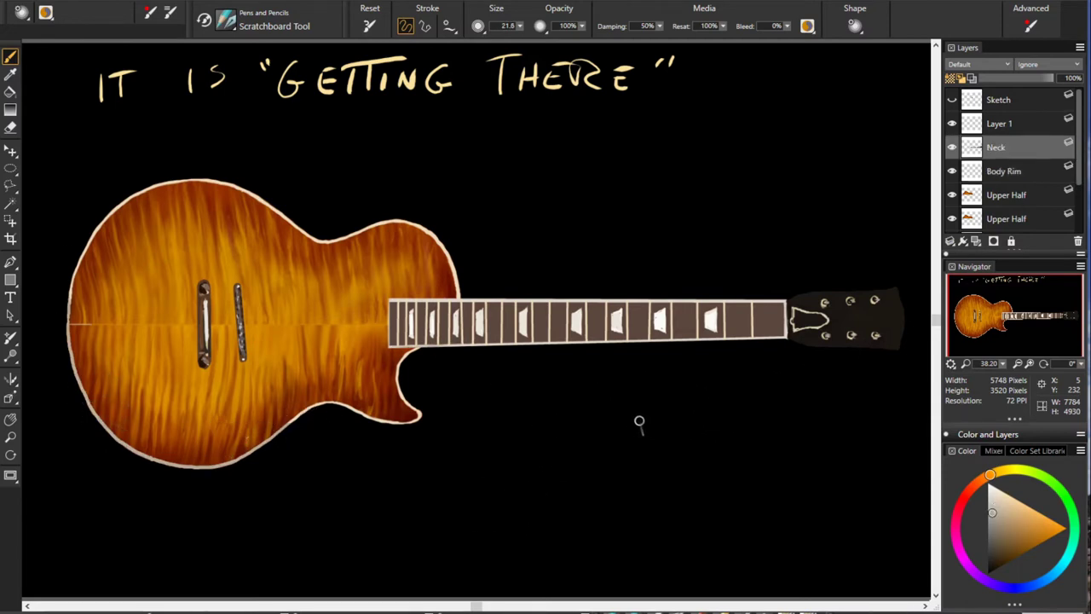
left_click(1007, 174)
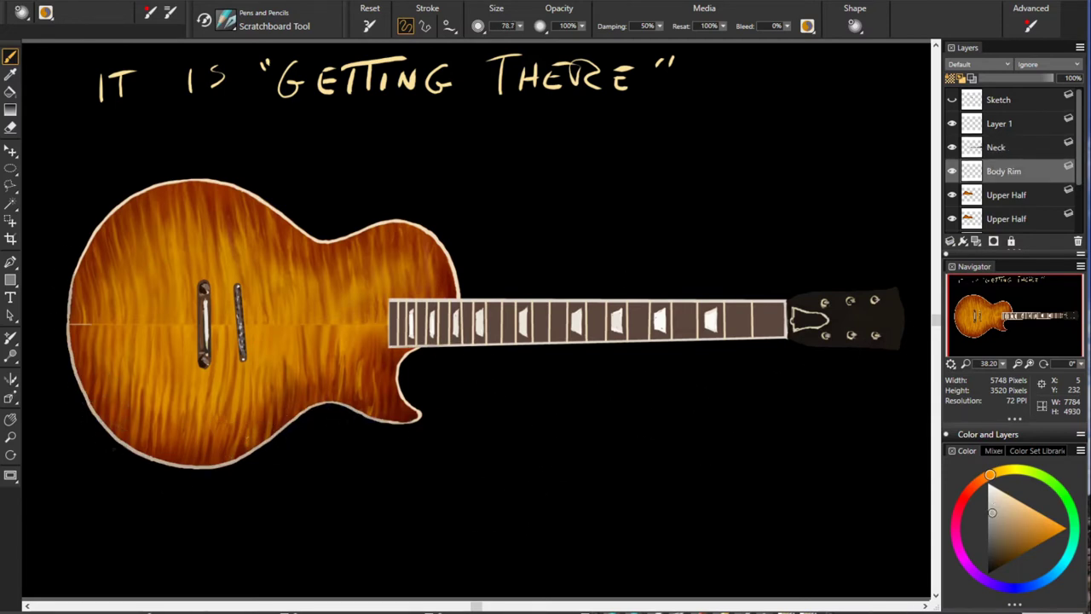
left_click(82, 257, "alt")
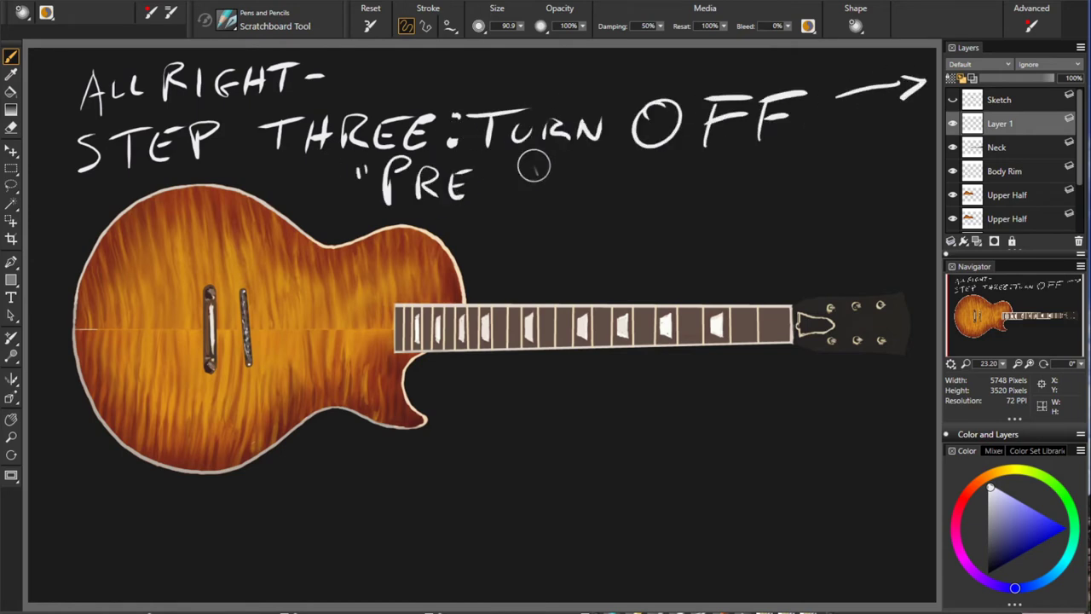
Replace THREE with FOUR in the note and add a (WHOOPS!) remark.
left_click_drag(546, 228, 524, 249)
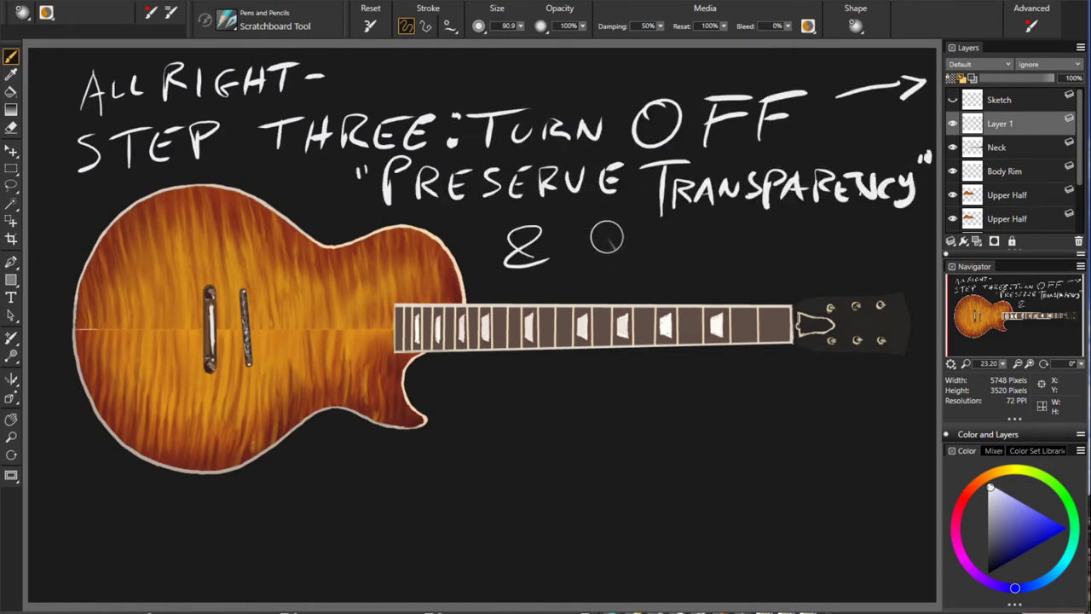
mouse_move(431, 128)
left_mouse_down()
mouse_move(260, 127)
mouse_move(366, 137)
left_mouse_up()
left_click_drag(256, 119, 401, 162)
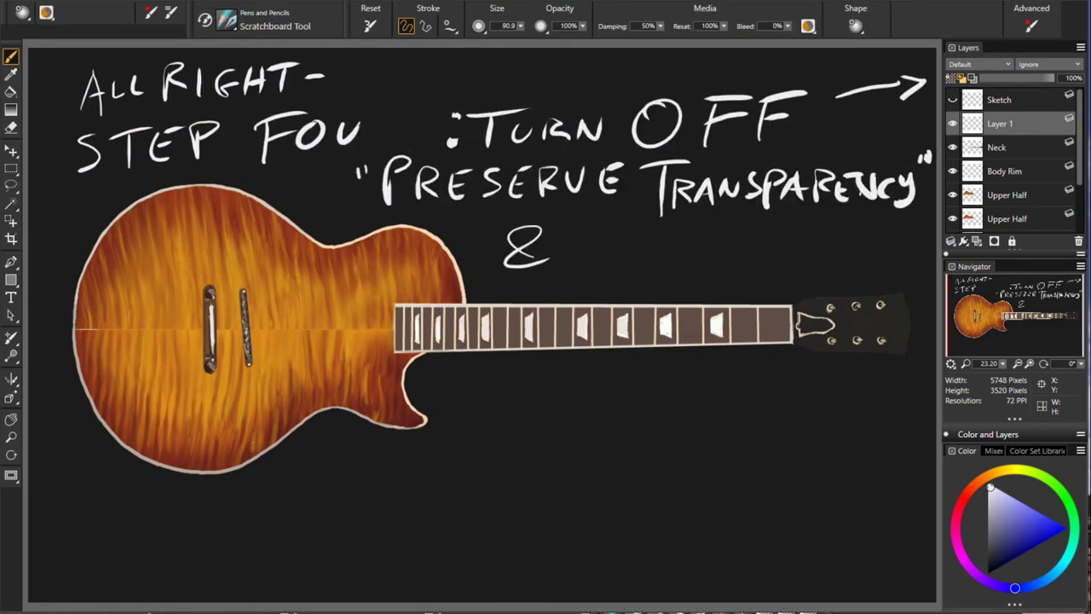
left_click_drag(433, 56, 597, 85)
left_click_drag(628, 52, 692, 94)
Continue the note: 'start with Final Detail layers above all these subject layers', with a bracket.
mouse_move(601, 239)
left_mouse_down()
mouse_move(682, 256)
mouse_move(780, 243)
left_mouse_up()
mouse_move(465, 384)
left_mouse_down()
mouse_move(529, 401)
mouse_move(750, 401)
left_mouse_up()
mouse_move(460, 426)
left_mouse_down()
mouse_move(512, 460)
mouse_move(887, 447)
left_mouse_up()
left_click_drag(375, 511, 869, 498)
left_click_drag(205, 537, 307, 575)
mouse_move(315, 537)
left_mouse_down()
mouse_move(679, 543)
mouse_move(789, 567)
left_mouse_up()
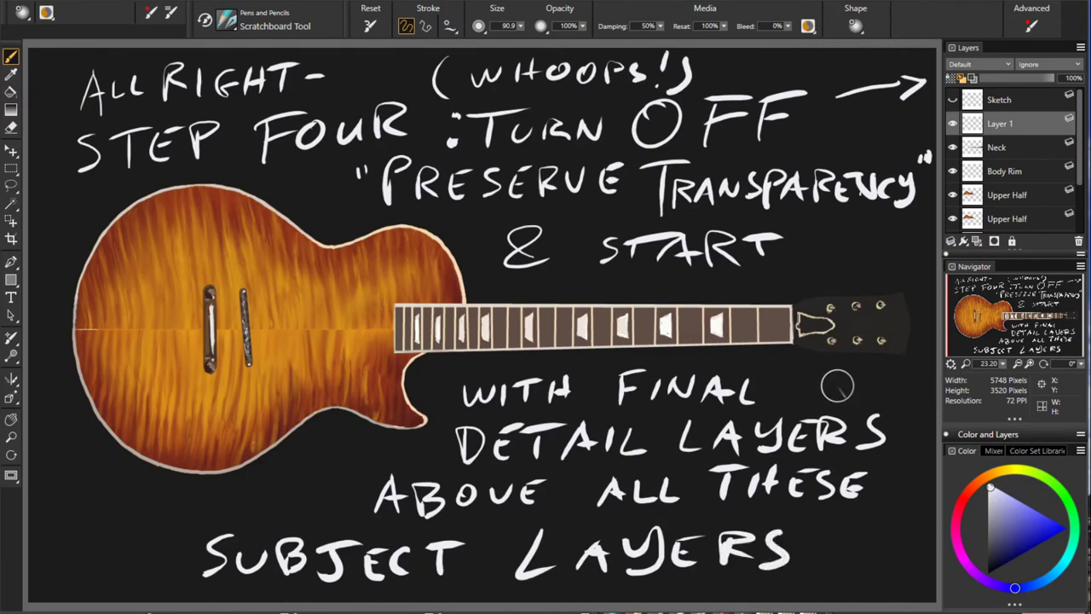
left_click_drag(823, 389, 928, 175)
Add a new layer named Final Details and hide the handwritten notes layer.
key("ctrl+shift+n")
double_click(1023, 153)
type("l Details")
key("Return")
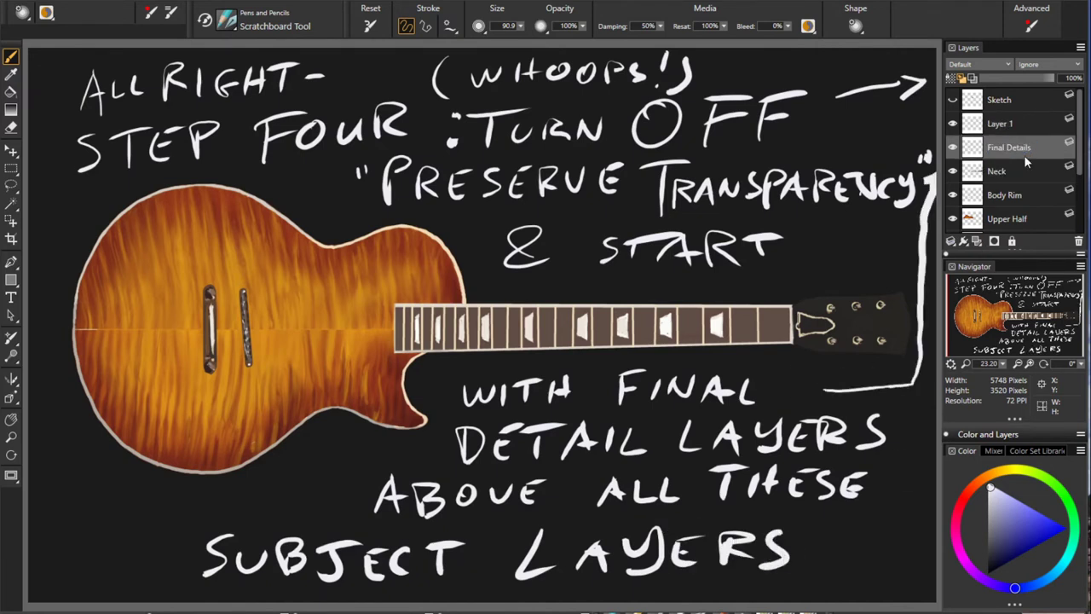
left_click(953, 123)
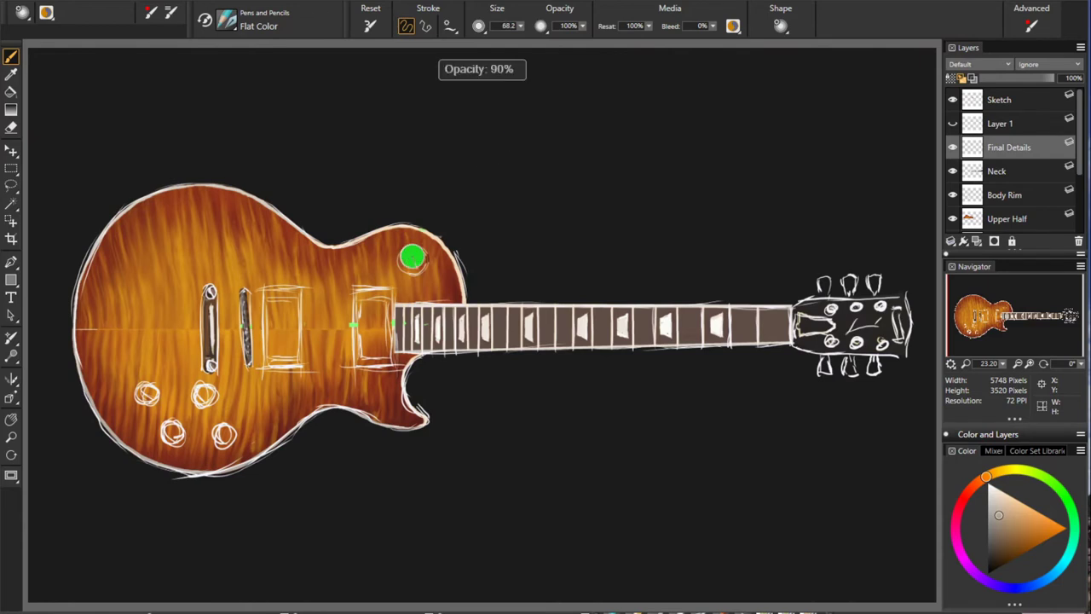
Paint the cream toggle-switch tip with a larger freehand brush, then pick near-black.
key("bracketright")
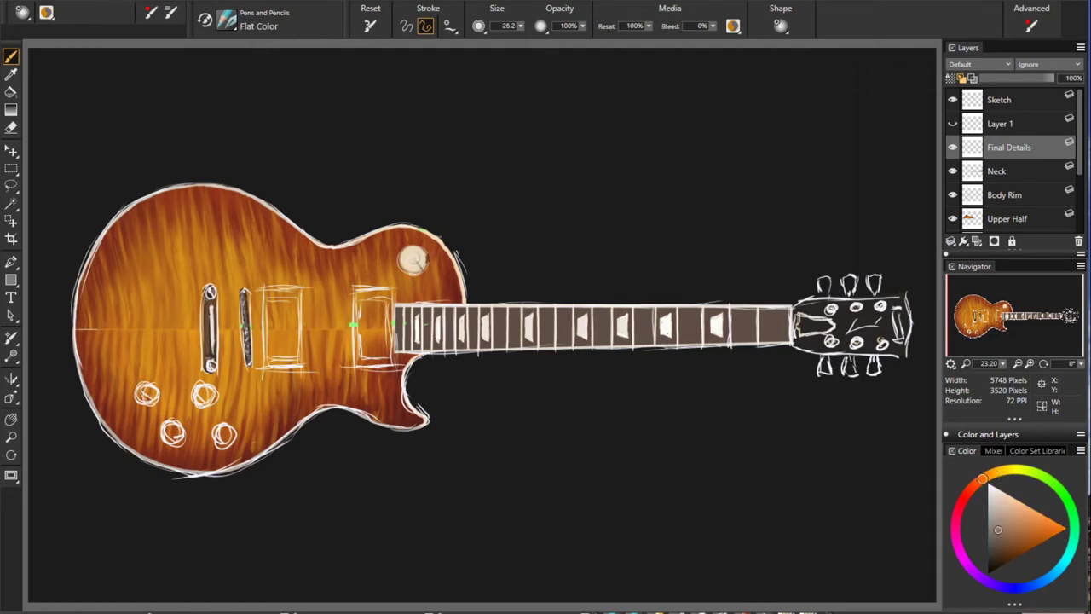
key("v")
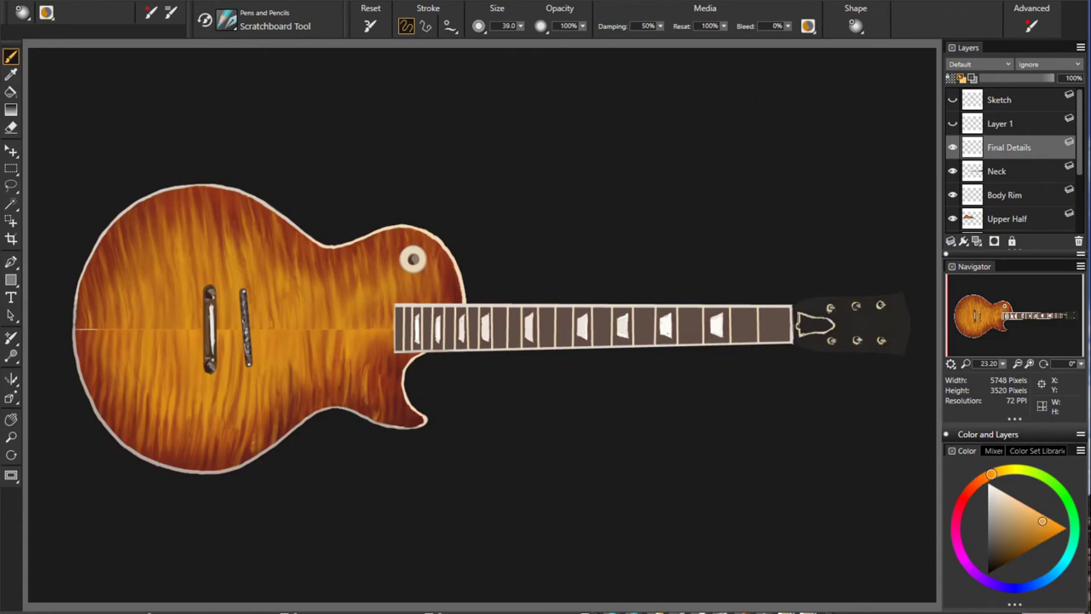
left_click(665, 426, "alt")
Create a new layer named Pickups and toggle the sketch guide.
key("ctrl+shift+n")
double_click(1014, 150)
type("Pickups")
key("Return")
left_click(953, 100)
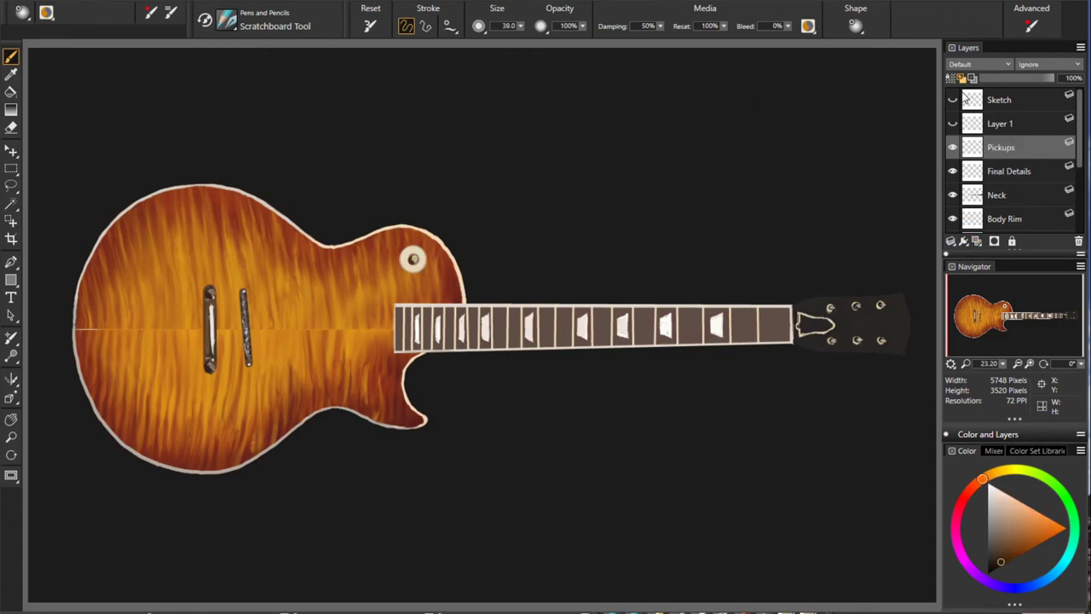
Paint the pickup with a cream surround and dark centre using Flat Color.
key("b")
mouse_move(357, 290)
left_mouse_down()
mouse_move(357, 365)
mouse_move(394, 363)
left_mouse_up()
left_click_drag(392, 290, 392, 365)
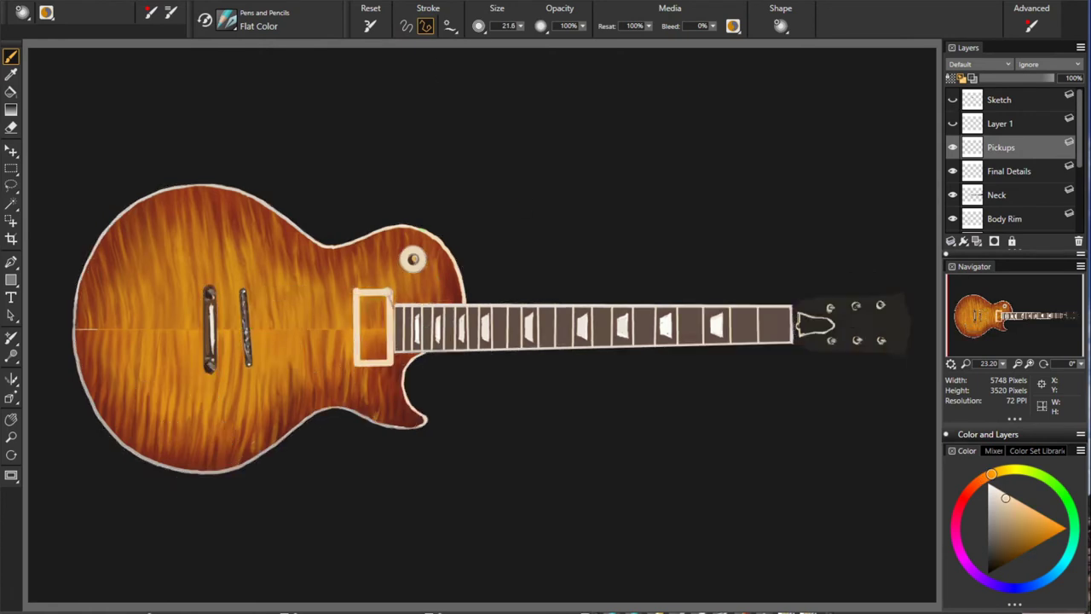
key("v")
left_click_drag(363, 298, 382, 358)
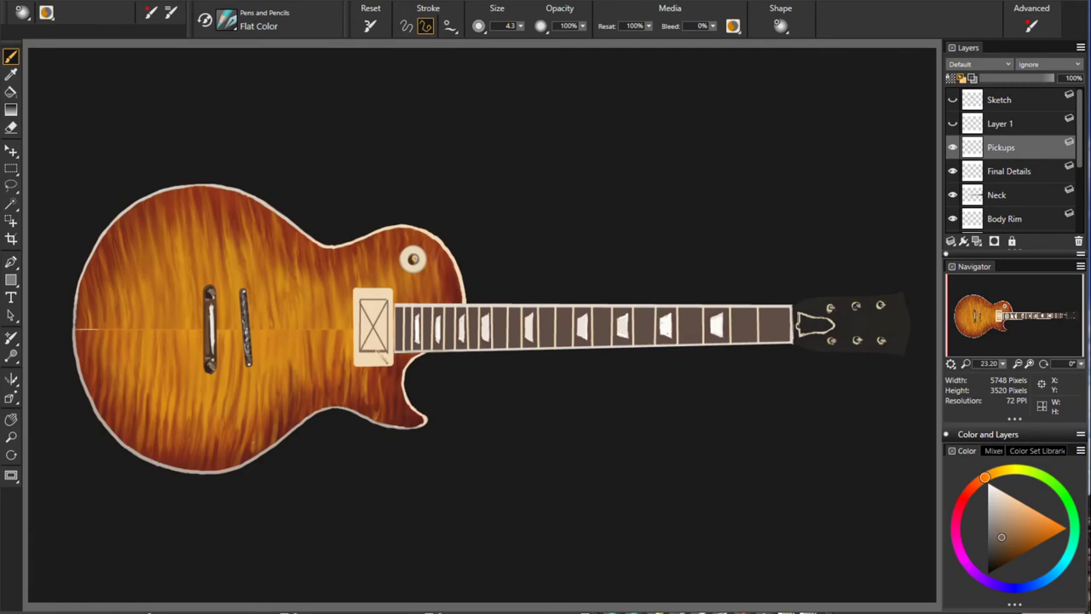
left_click_drag(362, 304, 380, 343)
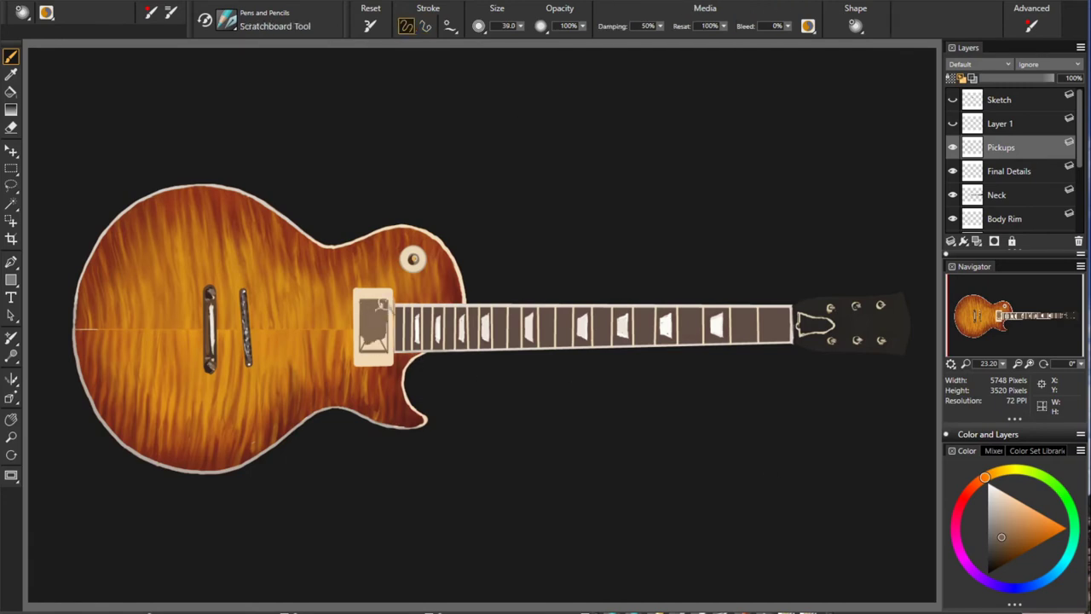
On the notes layer, write a note about two pickups of the same size.
left_click(1001, 124)
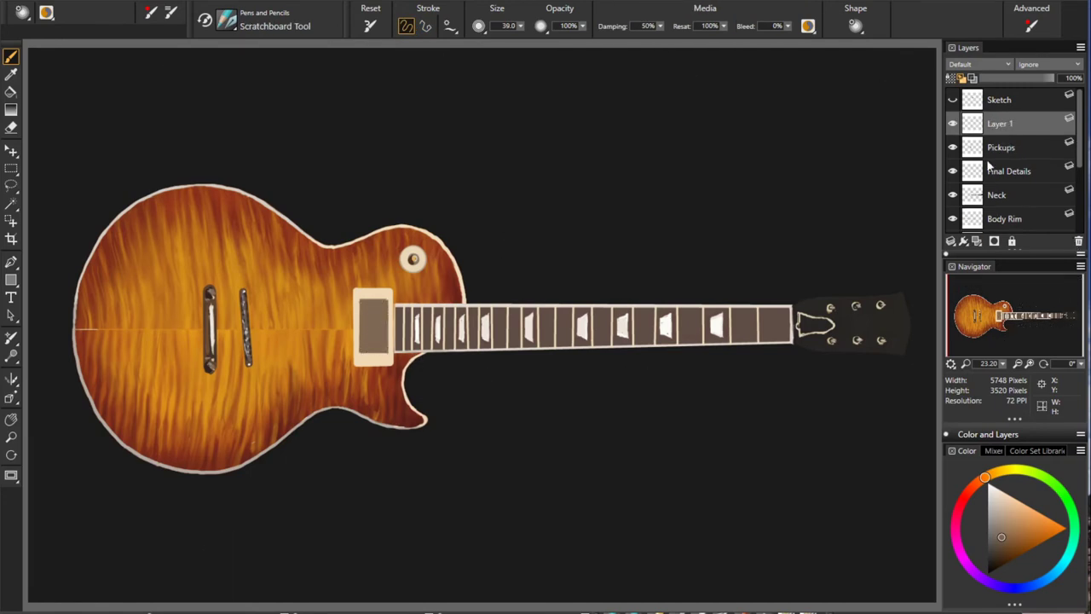
mouse_move(127, 83)
left_mouse_down()
mouse_move(818, 85)
mouse_move(641, 128)
mouse_move(670, 154)
left_mouse_up()
left_click_drag(712, 126, 712, 152)
Duplicate the Pickups layer and move the copy left of the original.
right_click(1026, 150)
left_click(845, 262)
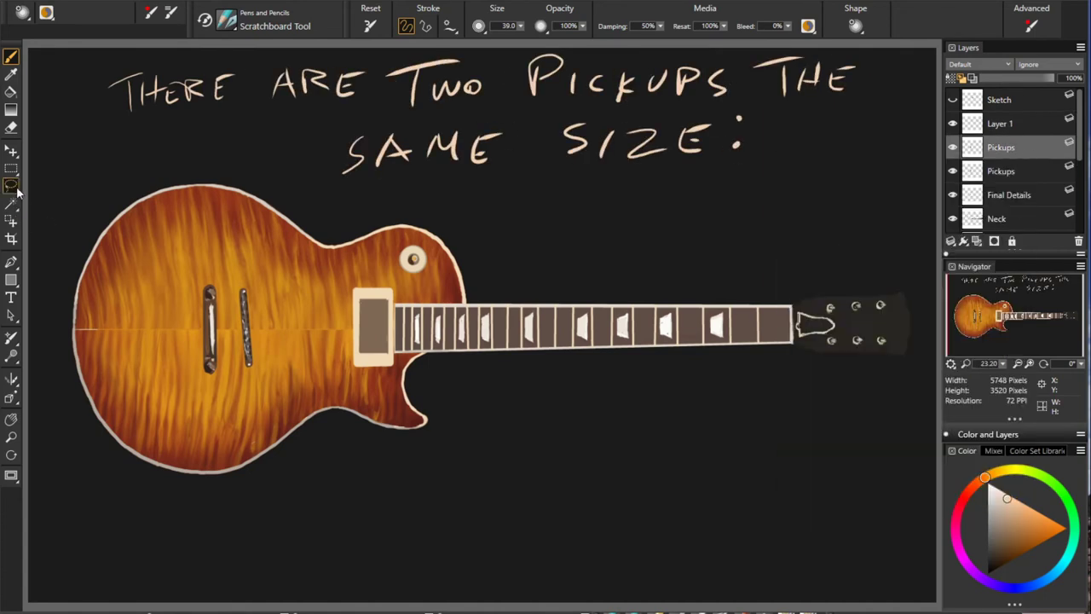
left_click(11, 221)
key("f")
left_click_drag(372, 329, 282, 328)
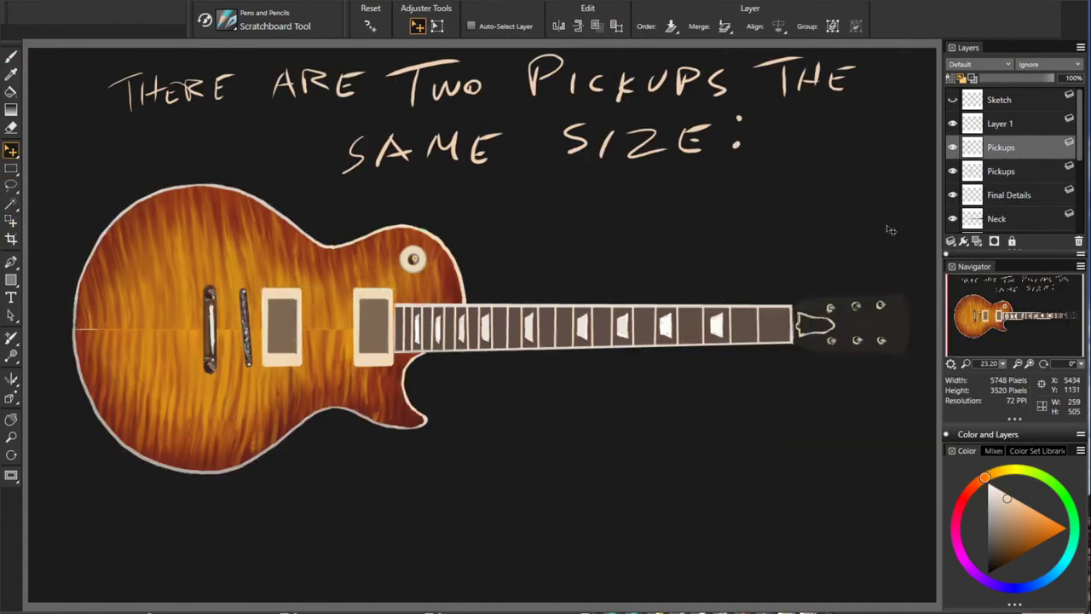
Underline the note, add 'and four knobs:', then create a new layer above the pickups.
left_click(999, 123)
key("b")
left_click_drag(430, 181, 841, 183)
left_click_drag(495, 235, 763, 218)
left_click_drag(529, 274, 735, 269)
left_click(977, 241)
key("f")
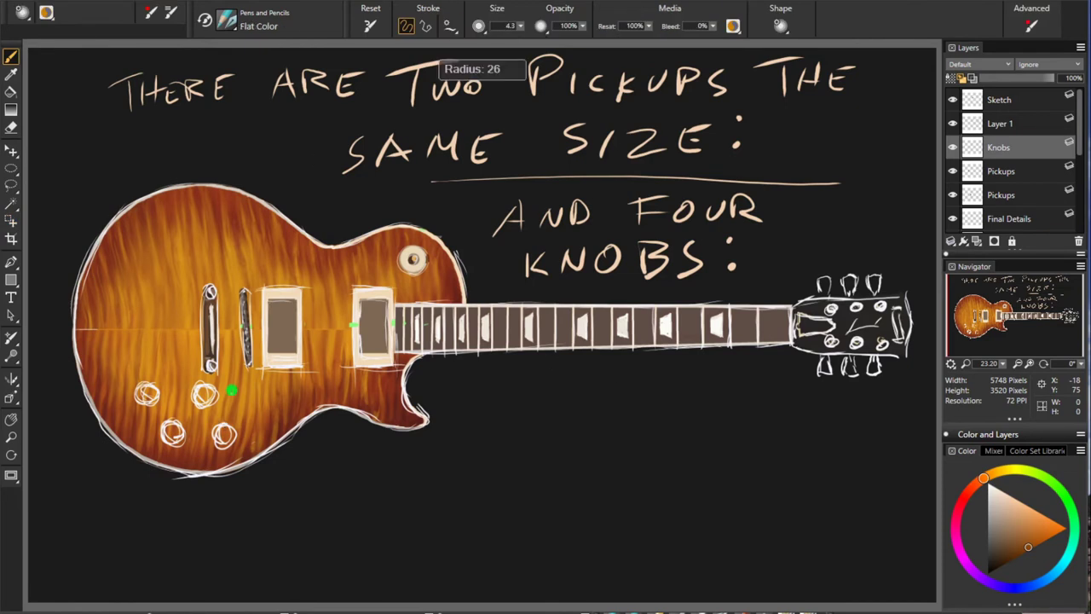
Paint a knob on the lower body using sampled lighter orange and red-orange tones.
left_click_drag(487, 390, 506, 397)
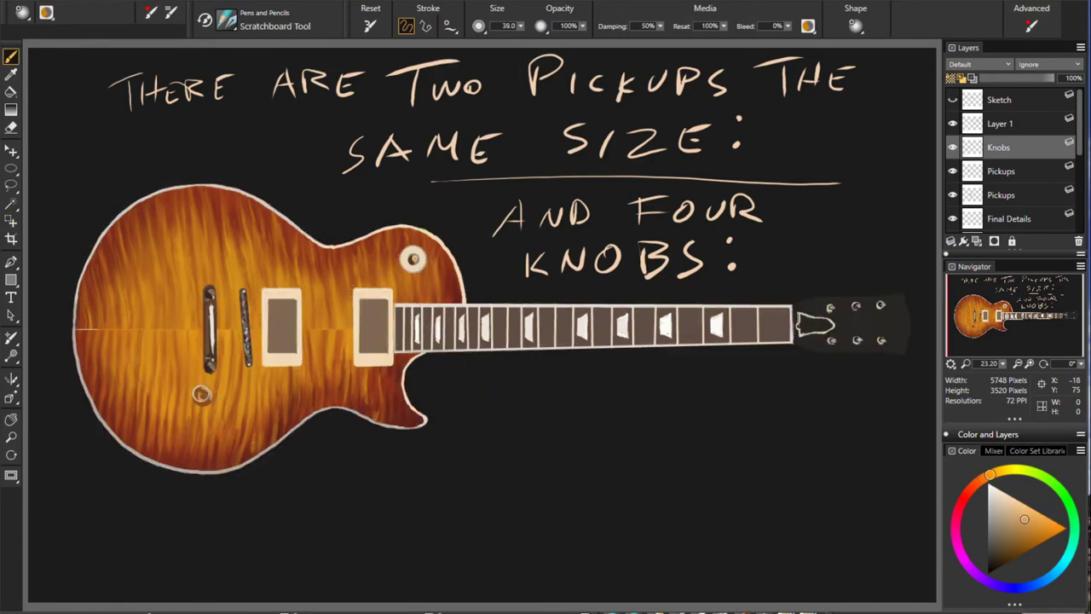
left_click(205, 400, "alt")
left_click(202, 395, "alt")
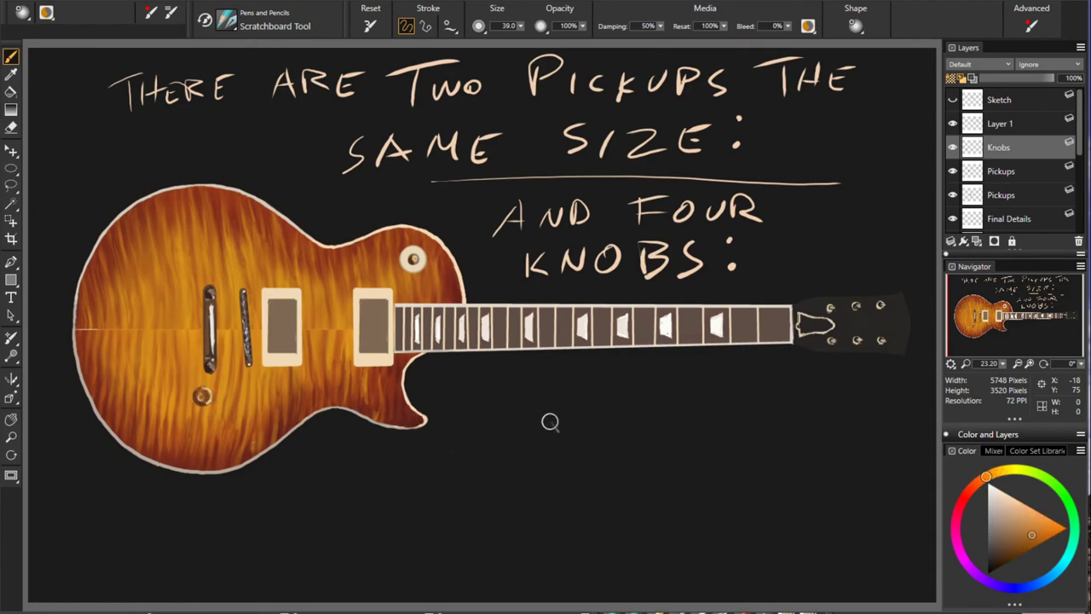
left_click(204, 401, "alt")
left_click(200, 397, "alt")
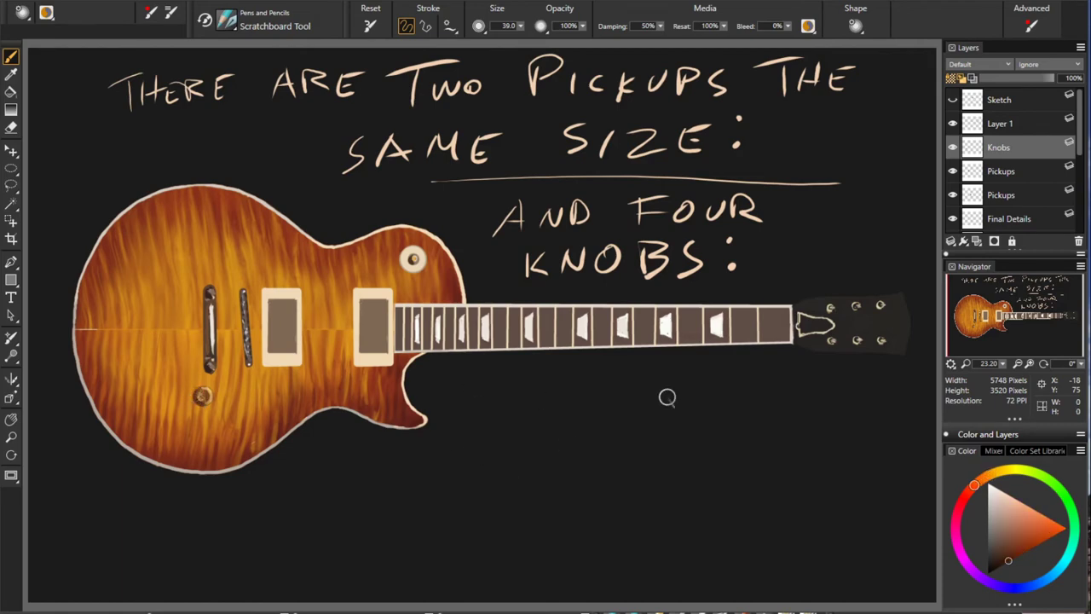
Duplicate the Knobs layer and position the copies with the Layer Adjuster.
right_click(1011, 147)
left_click(804, 244)
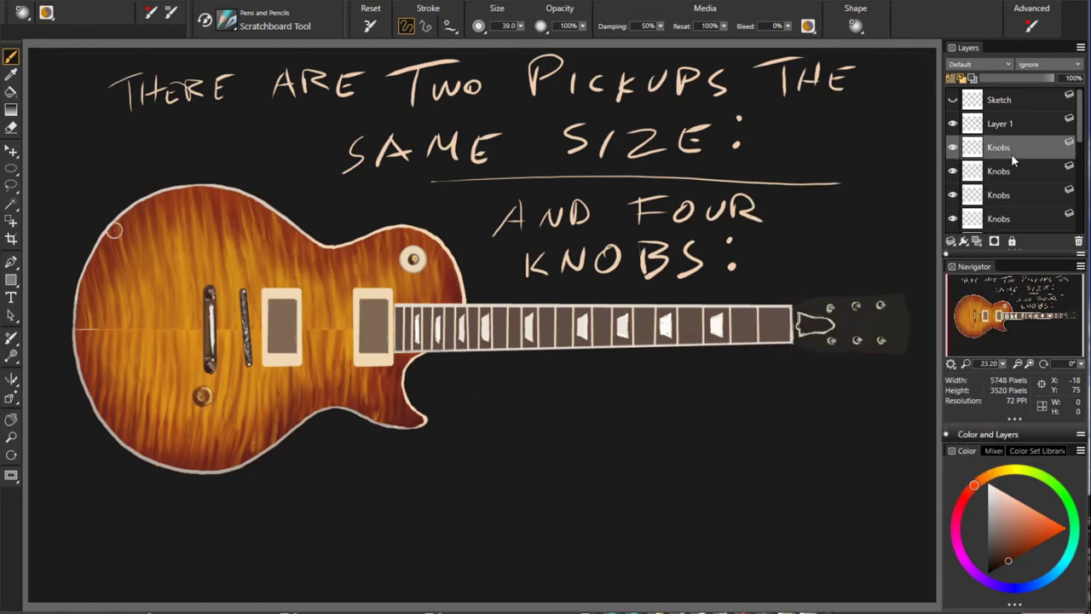
left_click(11, 150)
left_click(952, 100)
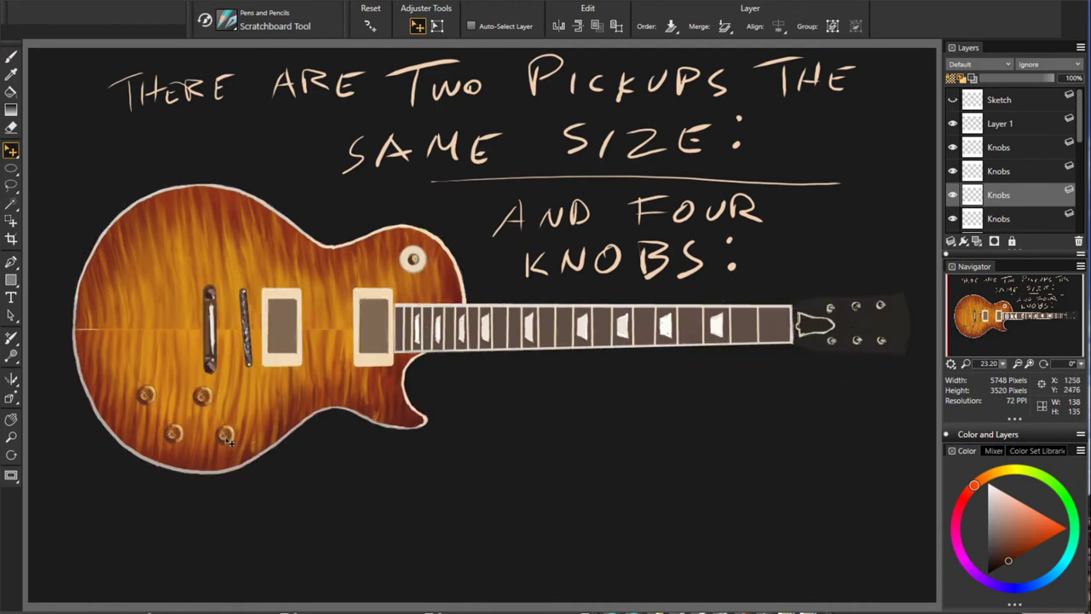
On the notes layer, write '& six tuning' below the neck.
left_click(998, 147)
left_click(1000, 124)
key("b")
left_click_drag(479, 384, 476, 415)
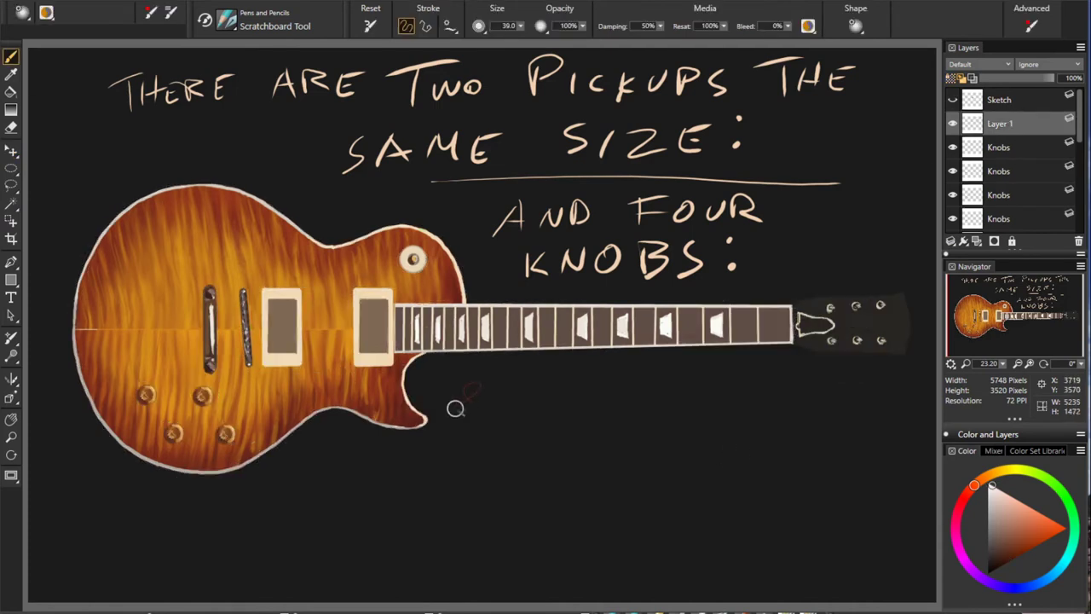
left_click_drag(546, 382, 527, 403)
left_click_drag(657, 386, 913, 401)
Show the sketch guide and add a new layer named Tuning Keys.
left_click(952, 100)
key("ctrl+shift+n")
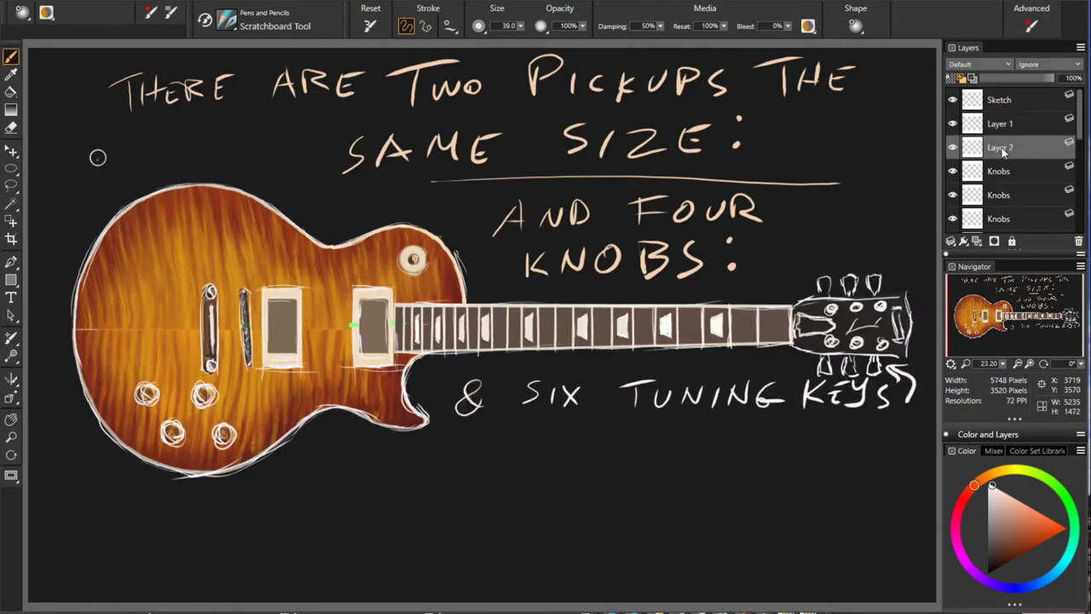
double_click(1002, 147)
type("Tuning Keys")
key("Return")
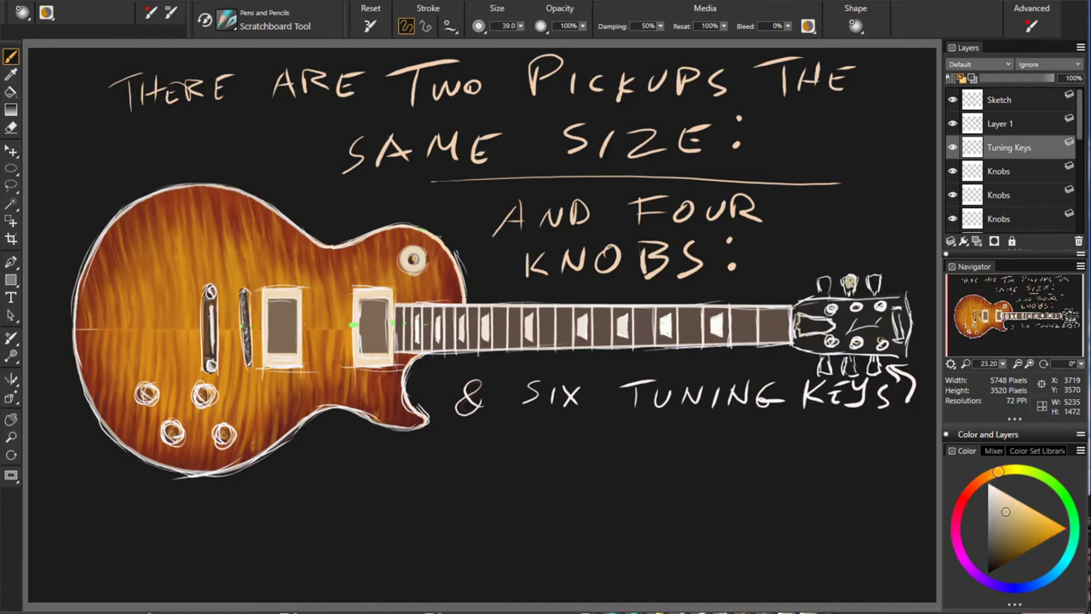
Hide the sketch overlay and commit the pending tuning-key transformation.
left_click(953, 100)
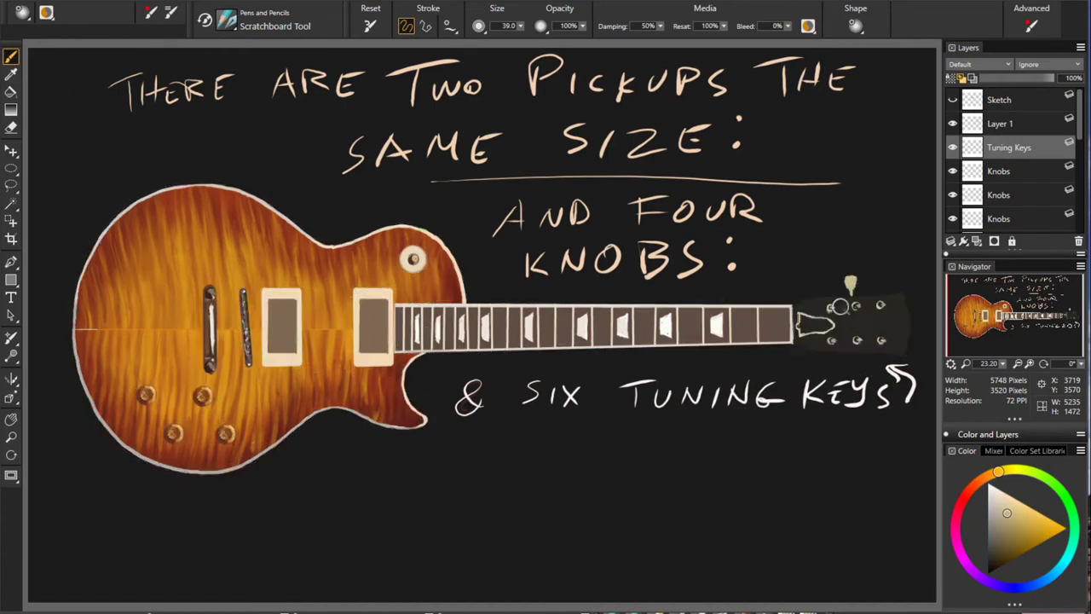
key("e")
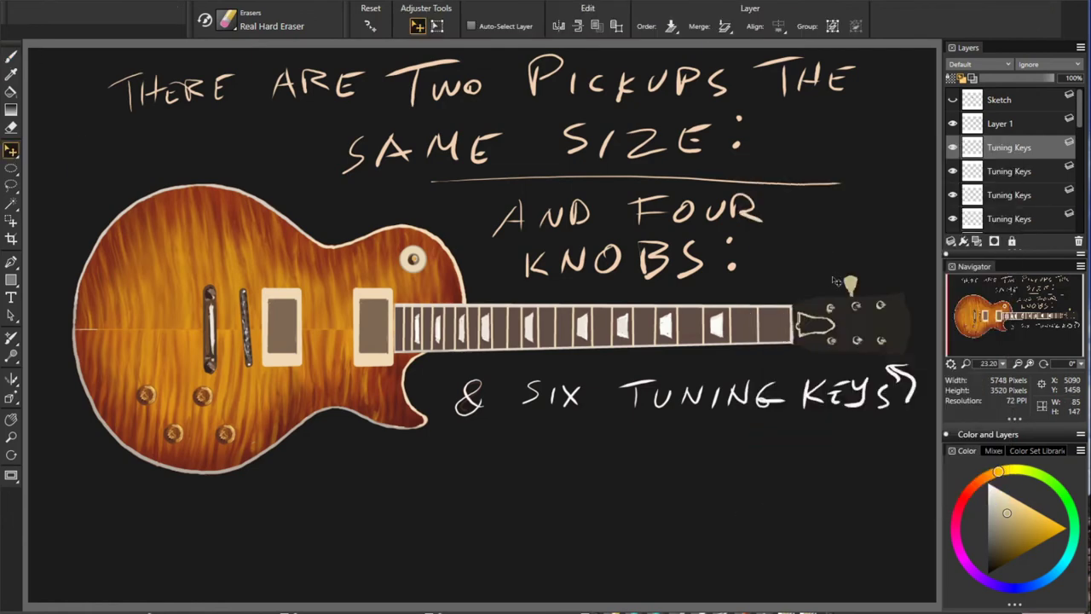
left_click(1011, 172)
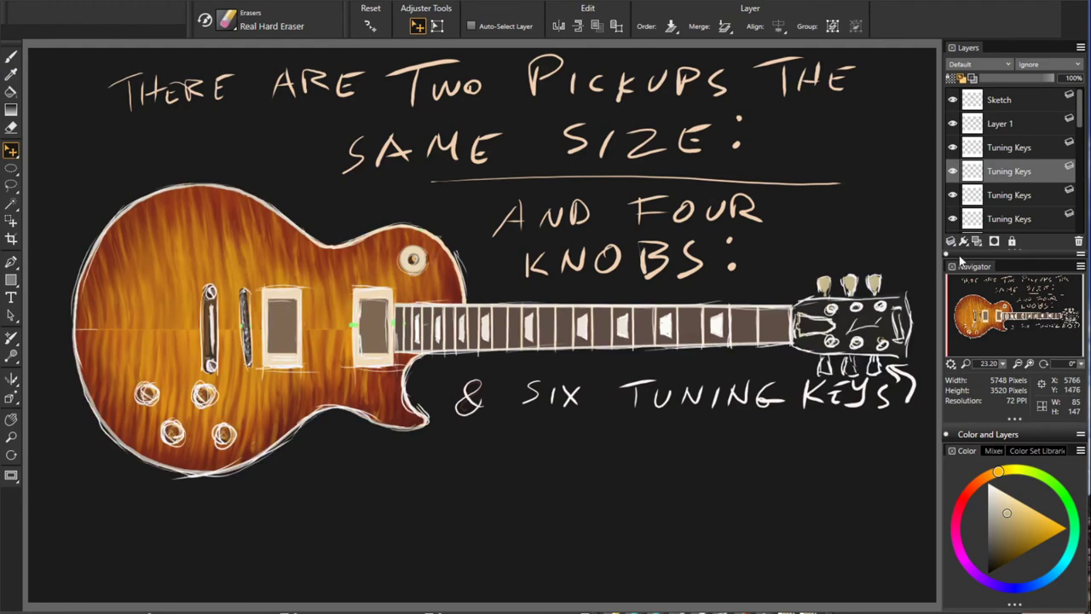
left_click(957, 196)
left_click(954, 99)
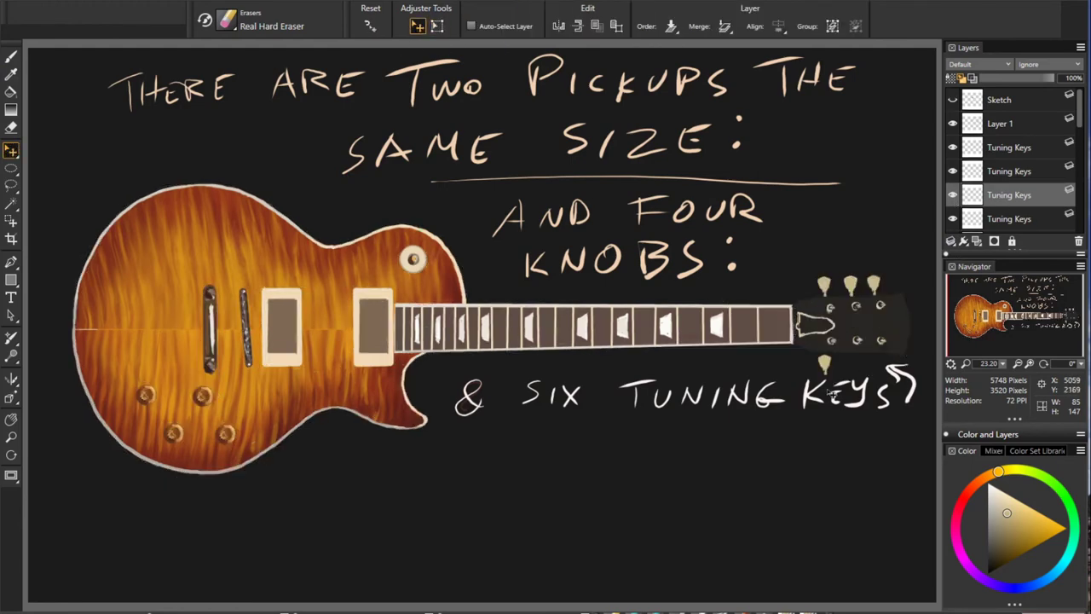
key("Return")
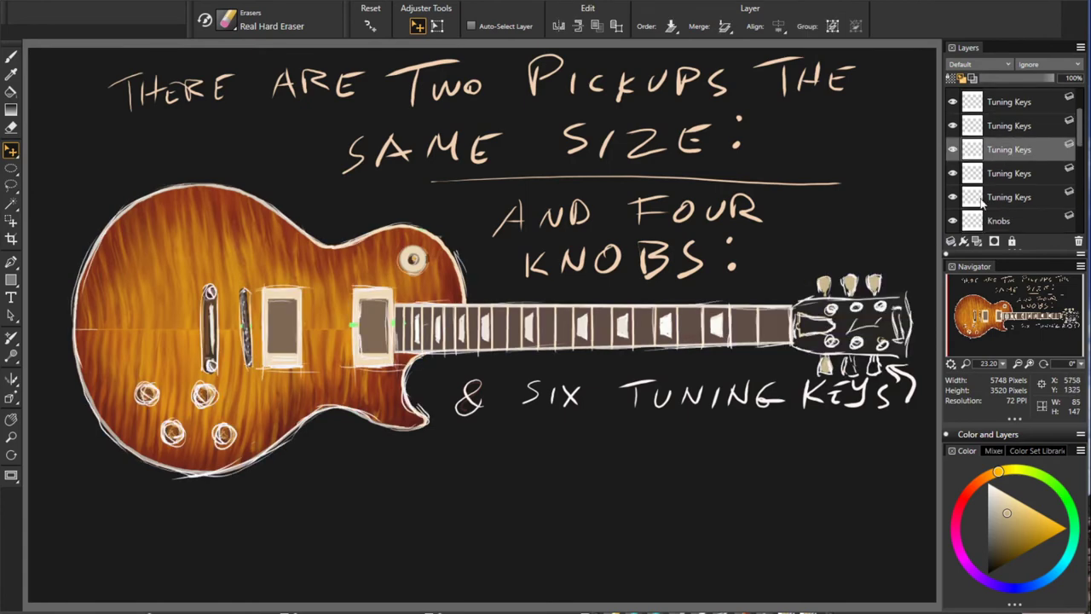
key("ctrl+alt+t")
key("f")
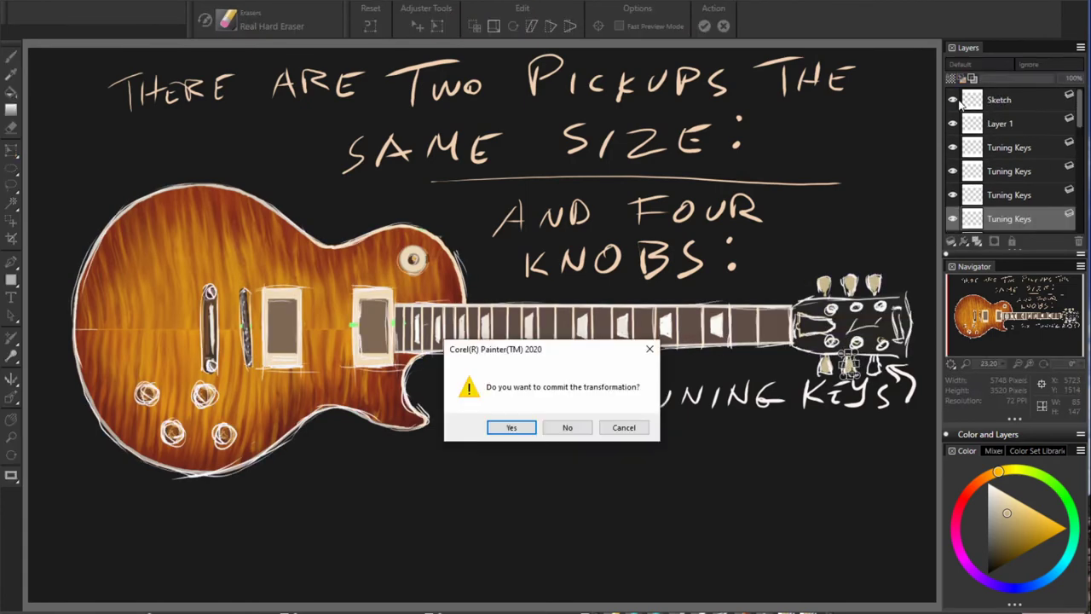
key("Return")
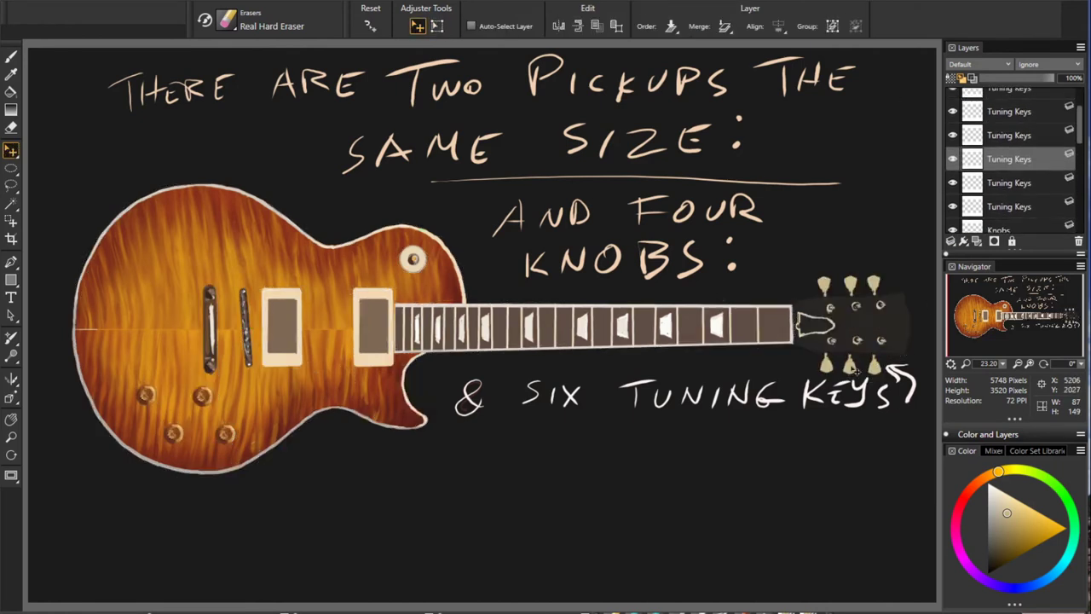
Collapse the duplicate Tuning Keys layers into one, and merge the two Pickups layers.
left_click(1009, 206, "shift")
right_click(1009, 170)
left_click(853, 281)
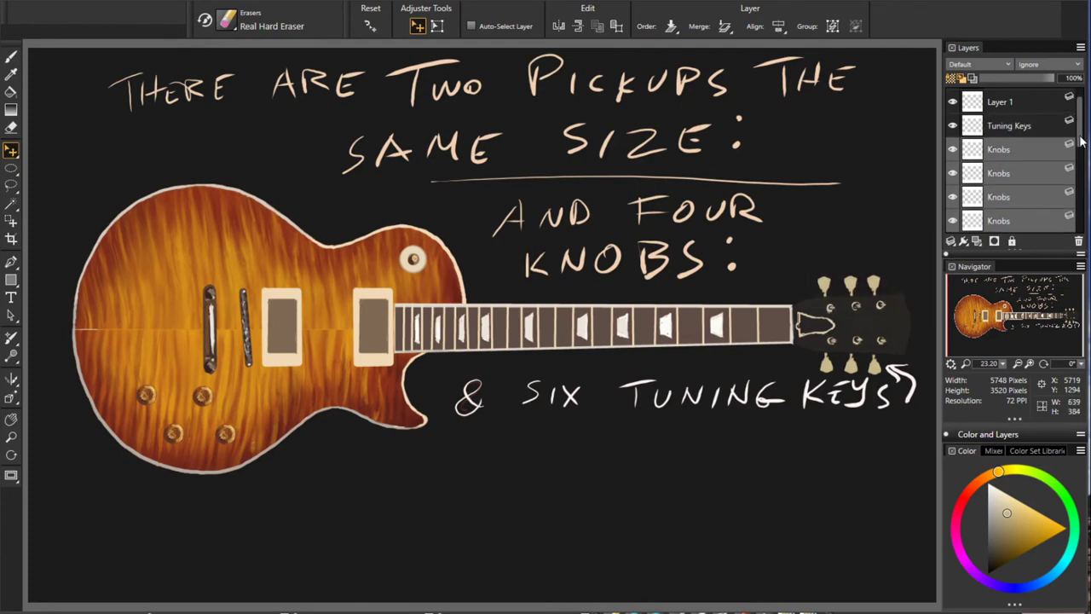
left_click(1025, 152)
Sample the tuning keys' cream colour and paint light strokes inside both pickups on the Pickups layer.
key("b")
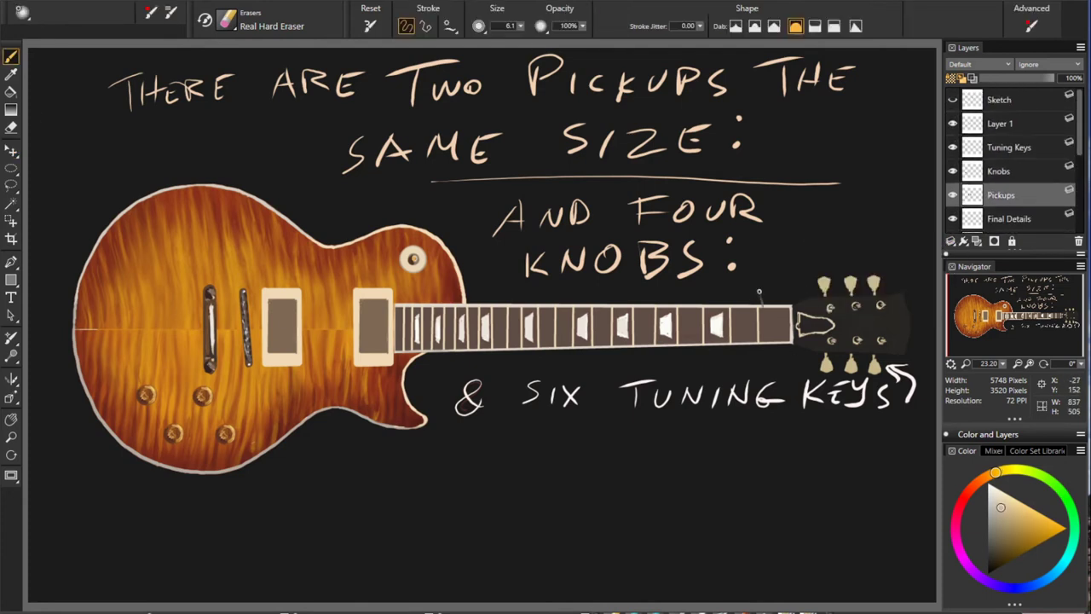
left_click(871, 284, "ctrl")
left_click(844, 365, "alt")
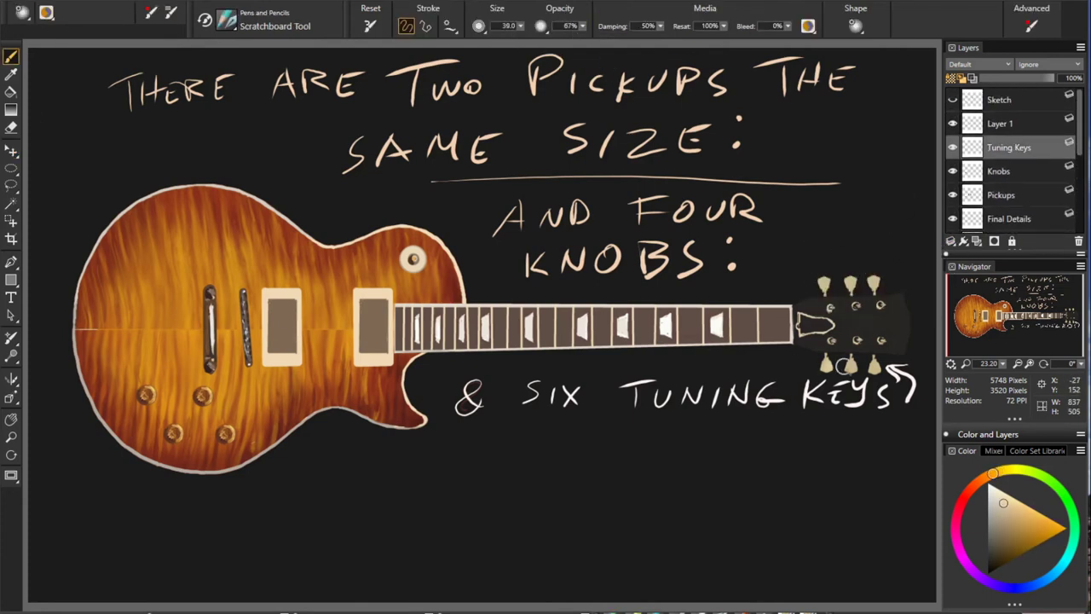
left_click(821, 298, "alt")
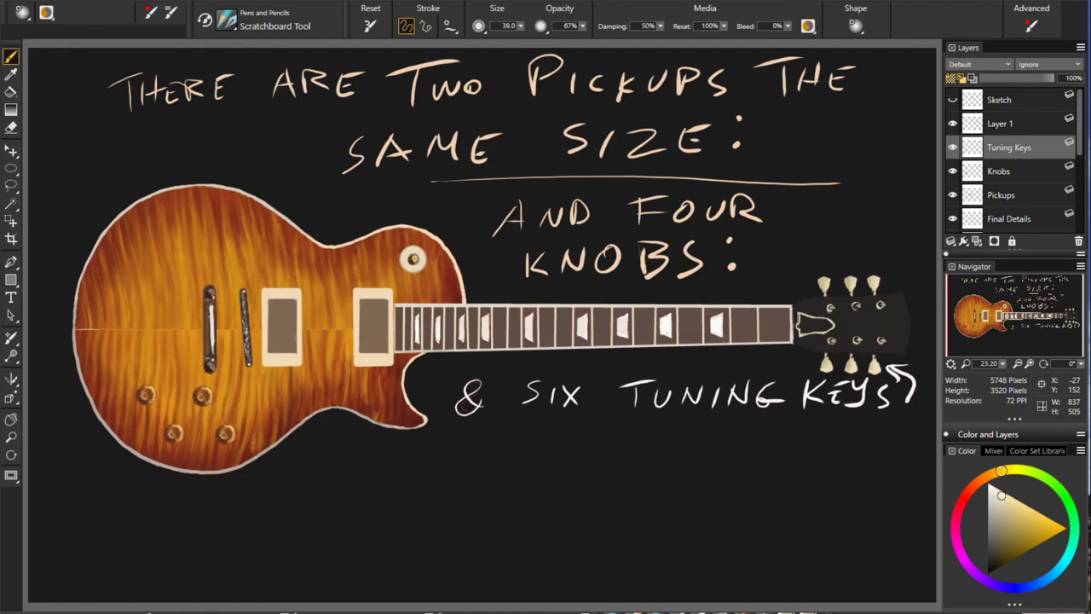
left_click(291, 315, "ctrl")
left_click_drag(366, 303, 375, 343)
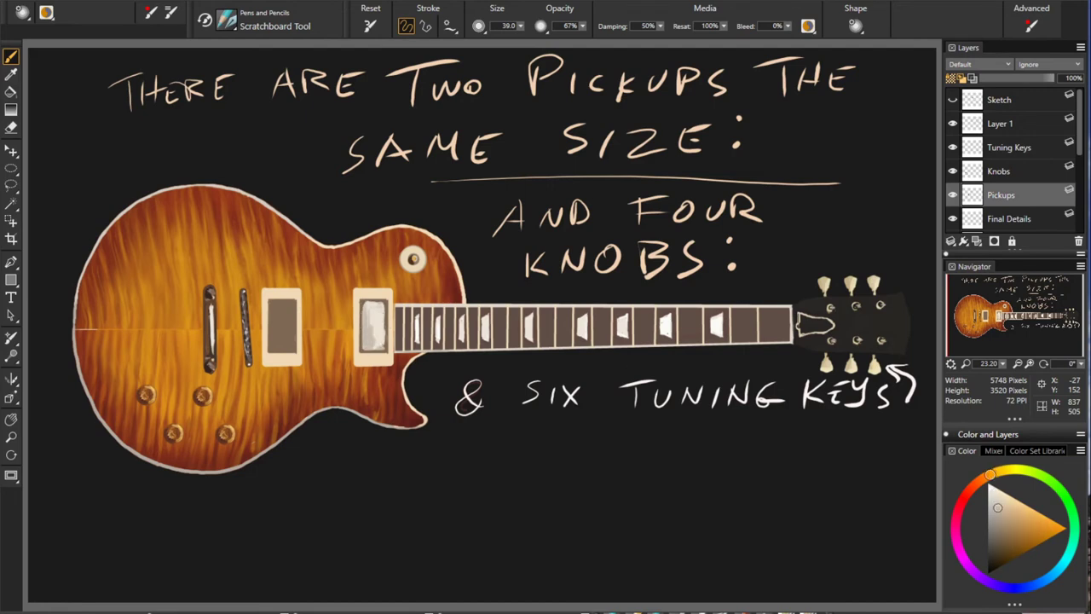
mouse_move(275, 306)
left_mouse_down()
mouse_move(274, 333)
mouse_move(300, 323)
mouse_move(285, 305)
mouse_move(281, 331)
left_mouse_up()
Smear-blend the cream pickup highlights and briefly show the sketch layer to check outlines.
key("b")
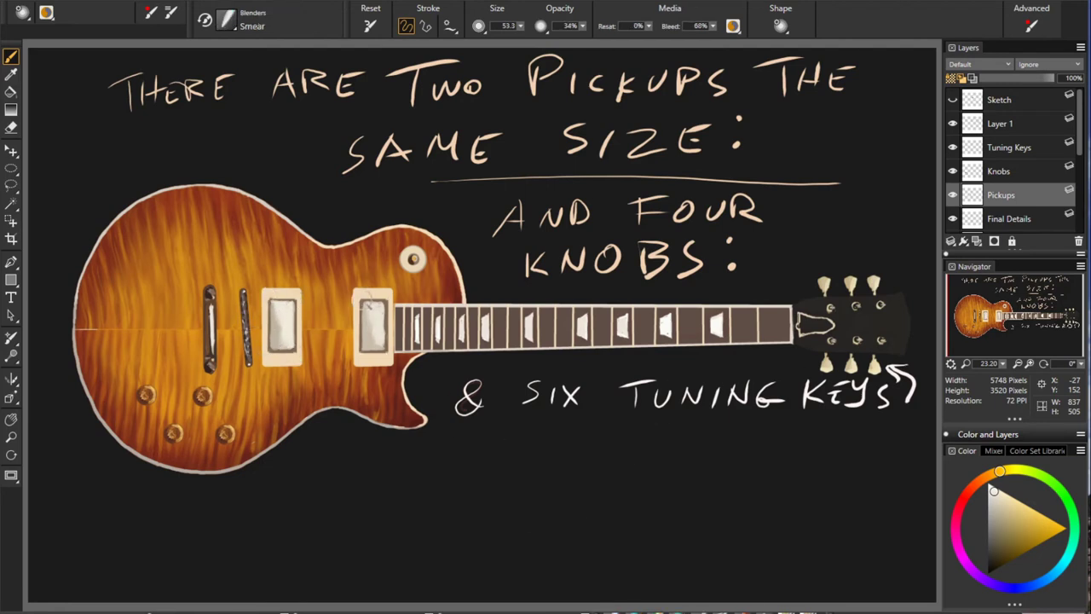
left_click(952, 100)
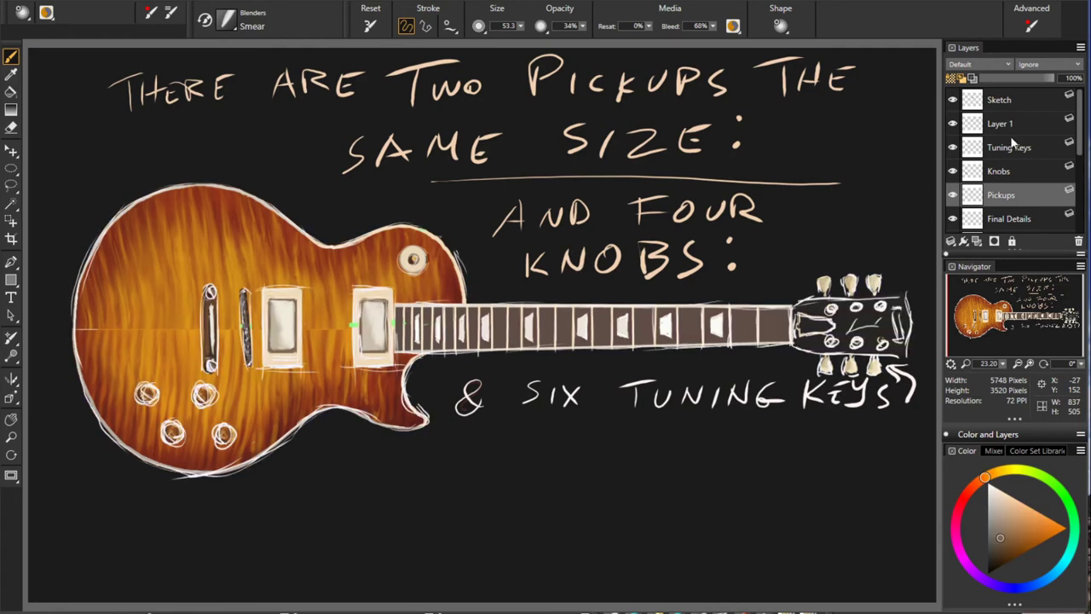
left_click(952, 100)
scroll(1015, 170, "down", 3)
On Layer 1, handwrite 'FINAL DETAILS CAN ALSO INCLUDE THE BACKGROUND'.
left_click(1020, 201)
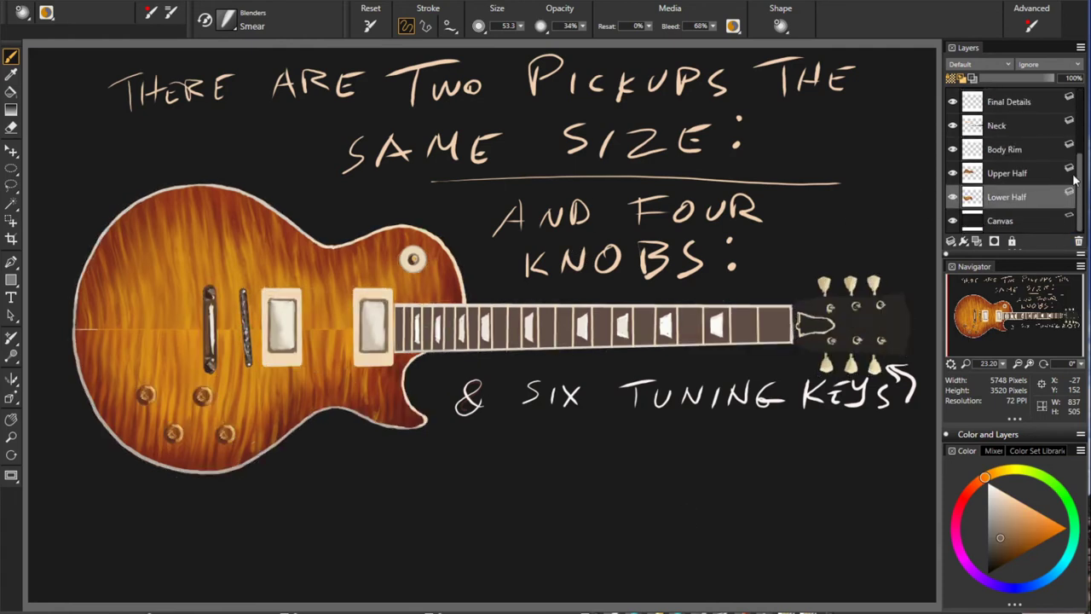
scroll(1014, 171, "up", 3)
left_click(1000, 123)
left_click_drag(458, 430, 913, 454)
left_click_drag(302, 456, 306, 481)
left_click_drag(461, 460, 503, 484)
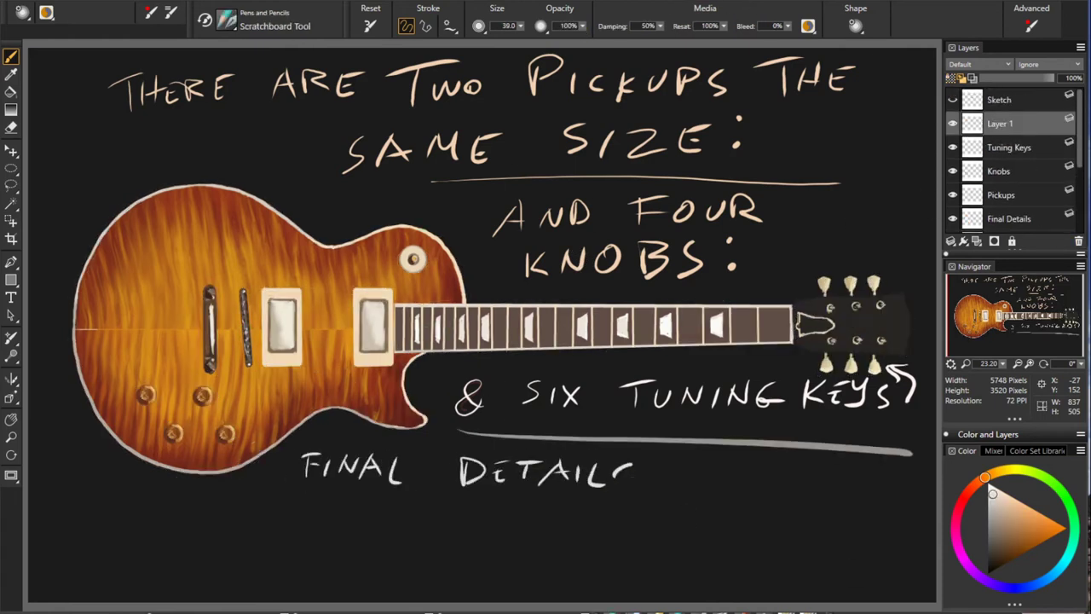
left_click_drag(636, 465, 909, 488)
mouse_move(167, 508)
left_mouse_down()
mouse_move(345, 535)
mouse_move(707, 537)
mouse_move(722, 515)
left_mouse_up()
mouse_move(728, 539)
left_mouse_down()
mouse_move(752, 515)
mouse_move(767, 542)
left_mouse_up()
Add a layer named Background and airbrush a purple glow around the guitar.
left_click(810, 536)
key("ctrl+shift+n")
double_click(1002, 221)
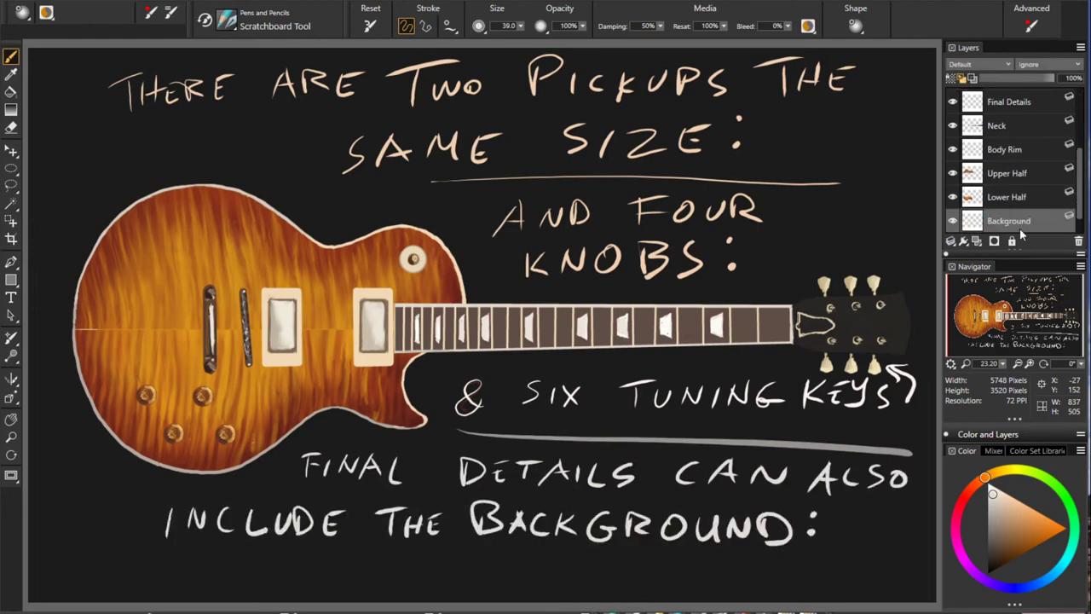
mouse_move(580, 375)
left_mouse_down()
mouse_move(400, 392)
mouse_move(554, 272)
left_mouse_up()
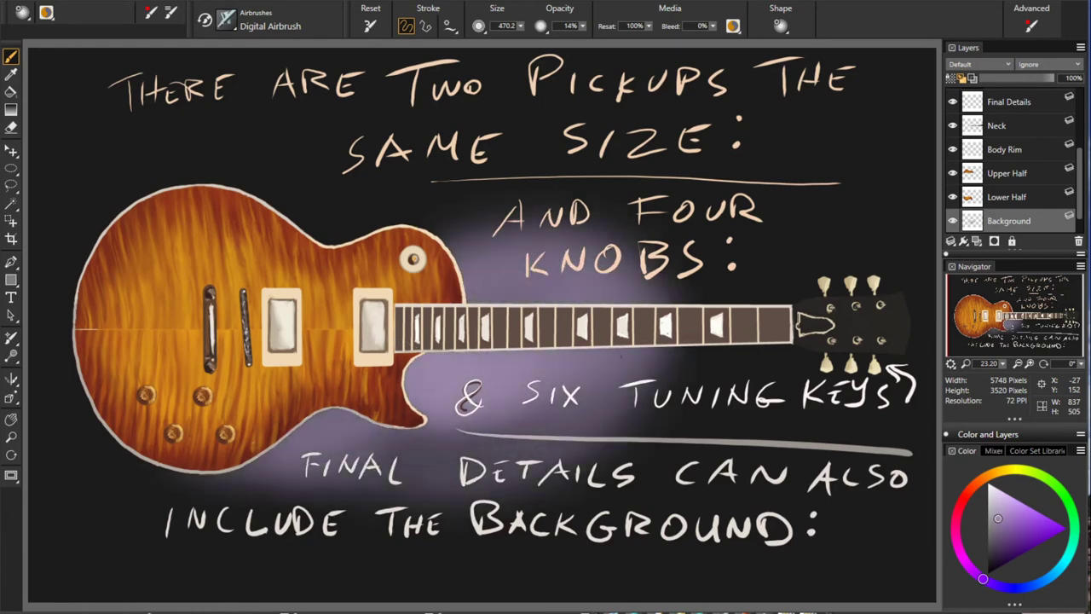
left_click_drag(230, 230, 751, 255)
left_click_drag(768, 409, 341, 460)
left_click_drag(299, 495, 767, 213)
left_click_drag(273, 213, 784, 400)
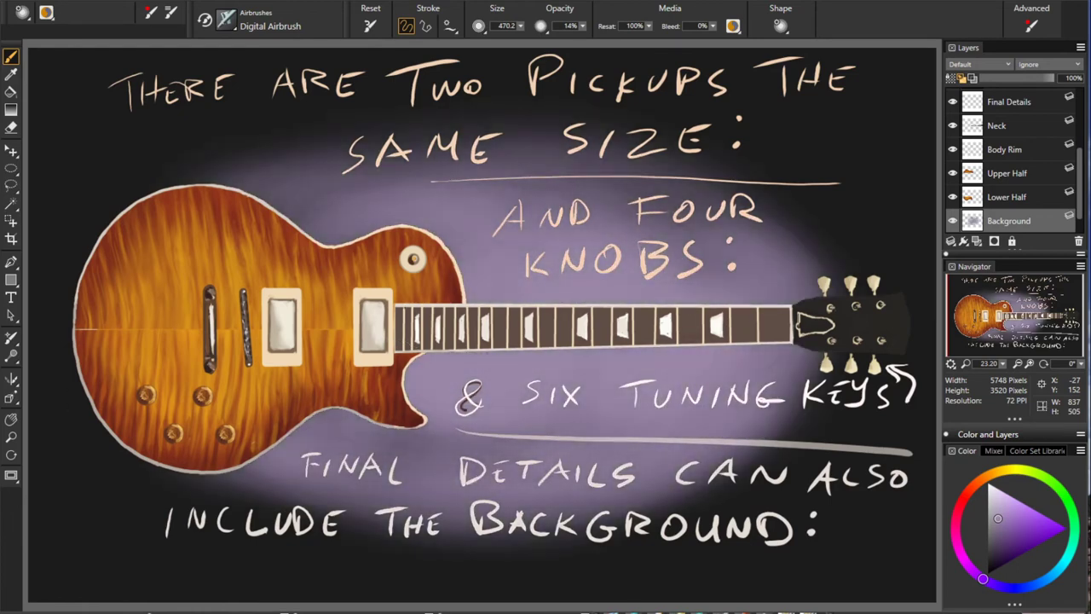
Enlarge the airbrush, hide the notes layer, and brighten the glow at top and lower left.
scroll(1006, 162, "up", 3)
left_click(953, 123)
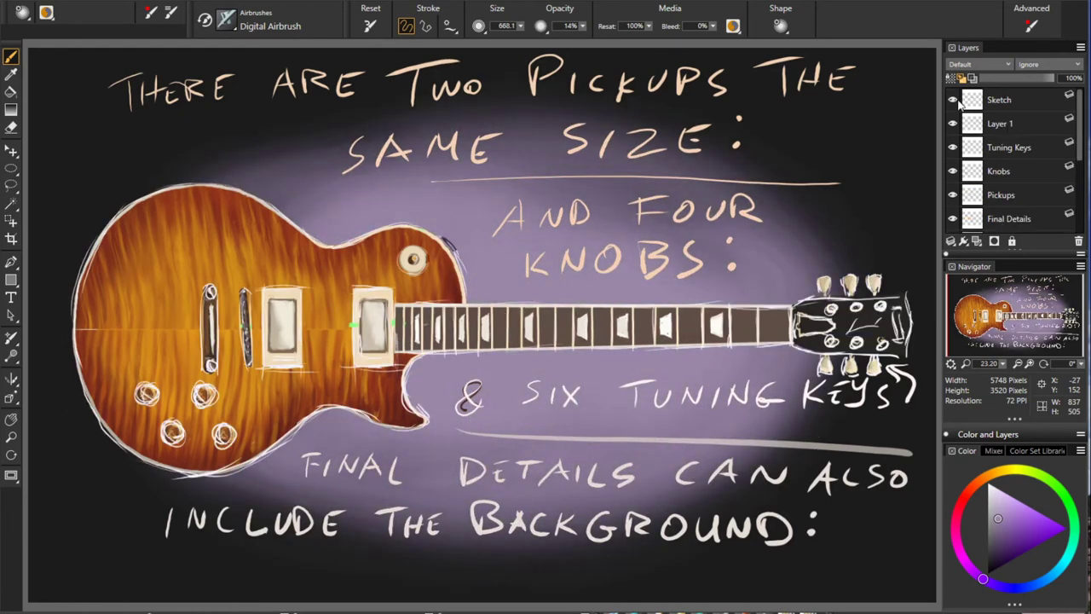
left_click(953, 124)
scroll(1006, 162, "down", 3)
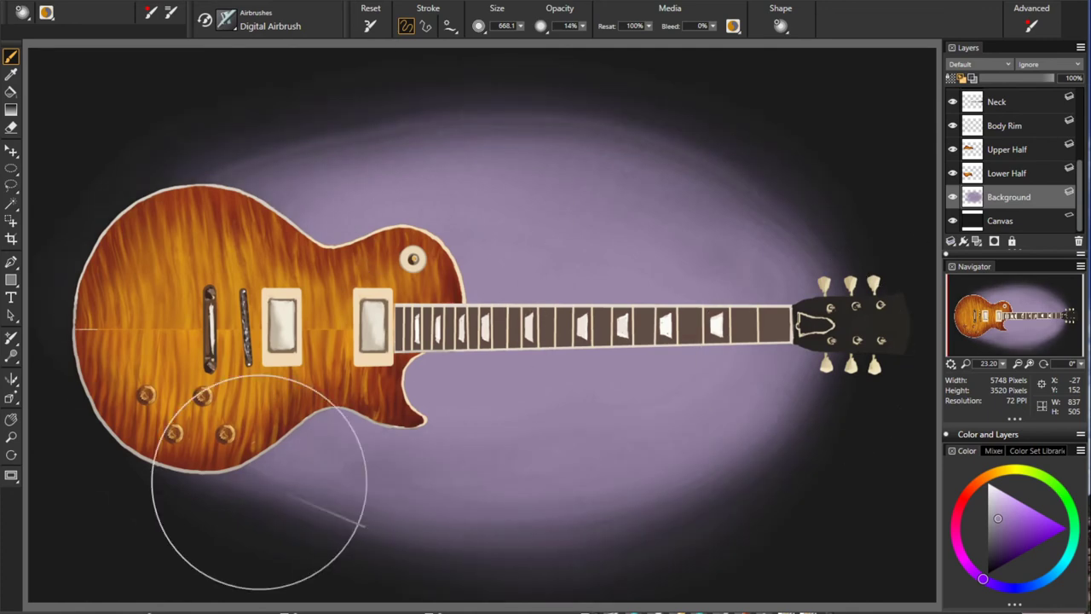
mouse_move(259, 482)
left_mouse_down()
mouse_move(852, 523)
mouse_move(250, 252)
left_mouse_up()
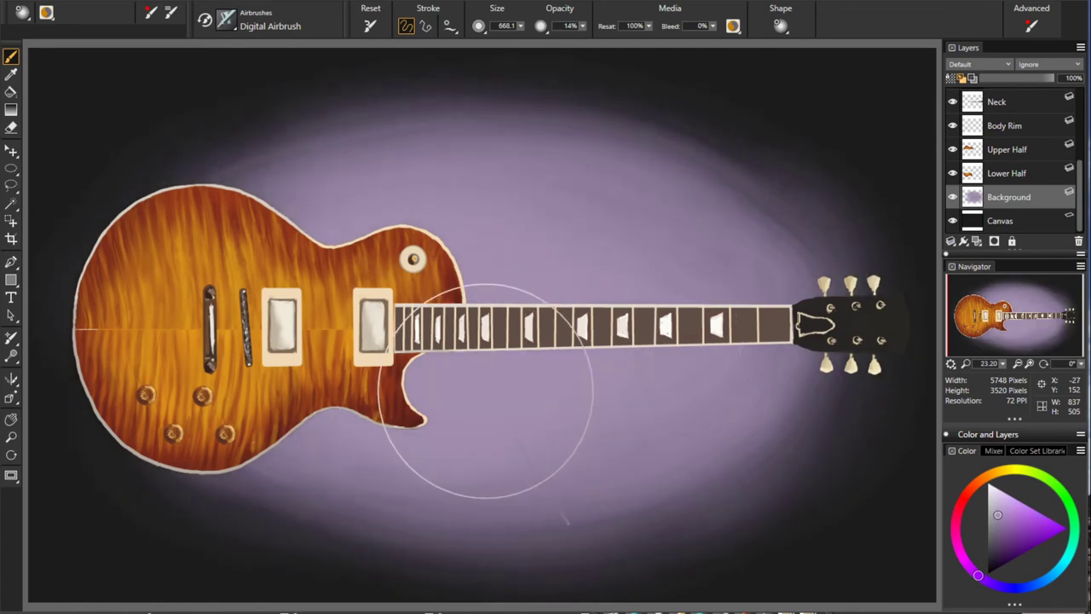
On Layer 1, write 'THIS FRET BOARD' needs various shading, with an arrow to the fretboard.
scroll(1006, 162, "up", 3)
left_click(1006, 123)
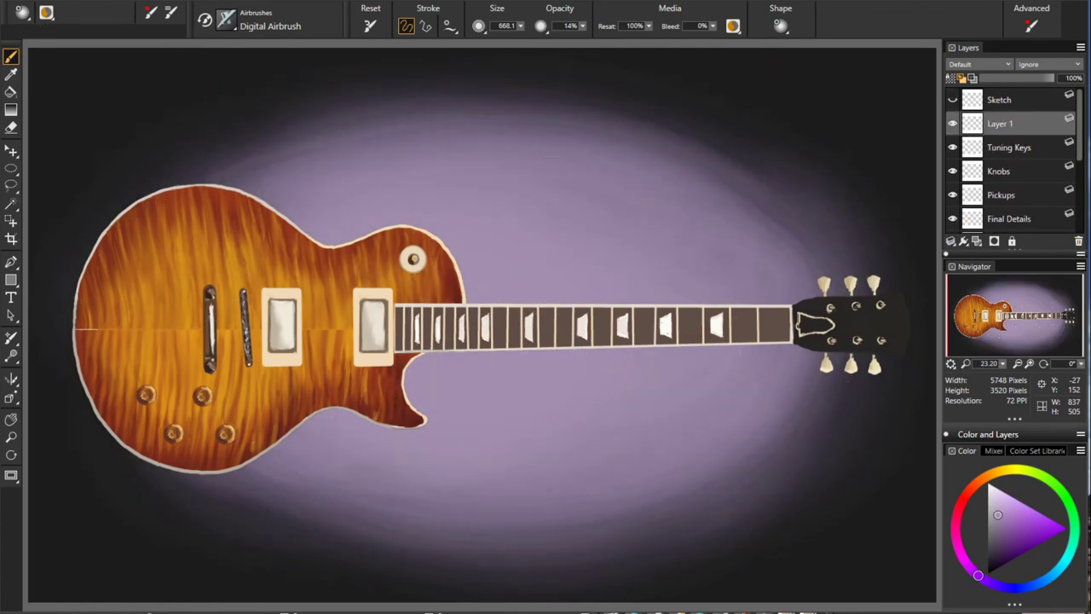
mouse_move(128, 78)
left_mouse_down()
mouse_move(226, 95)
mouse_move(682, 86)
left_mouse_up()
mouse_move(614, 68)
left_mouse_down()
mouse_move(271, 135)
mouse_move(887, 128)
left_mouse_up()
mouse_move(452, 183)
left_mouse_down()
mouse_move(644, 184)
mouse_move(733, 222)
left_mouse_up()
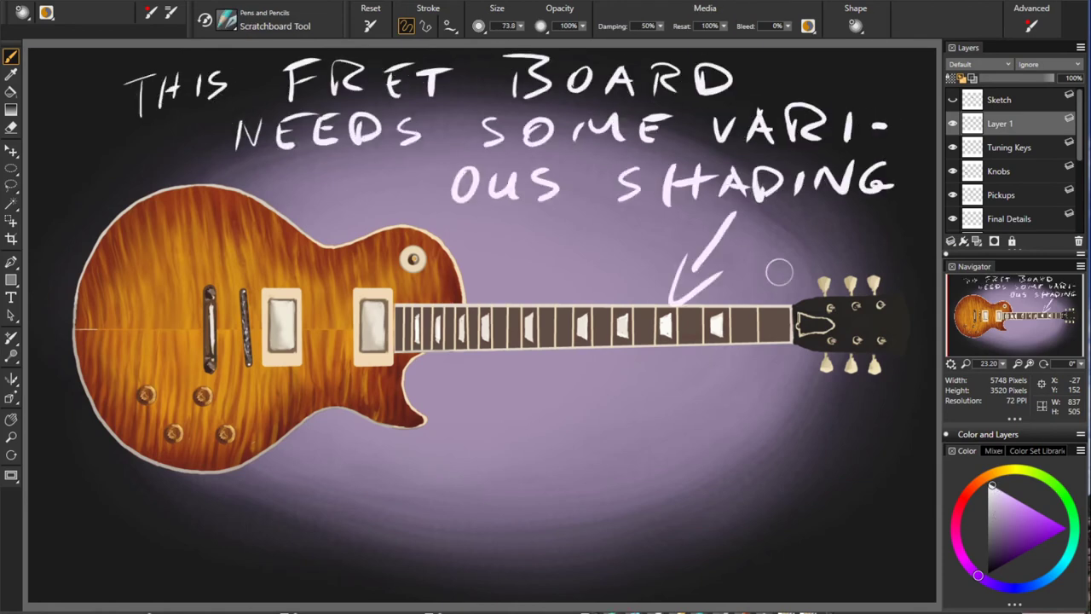
Add a Fretboard Shading layer and write a LIGHTEN note along the bottom of Layer 1.
key("ctrl+shift+n")
type("Fretboard Shading")
left_click(973, 486)
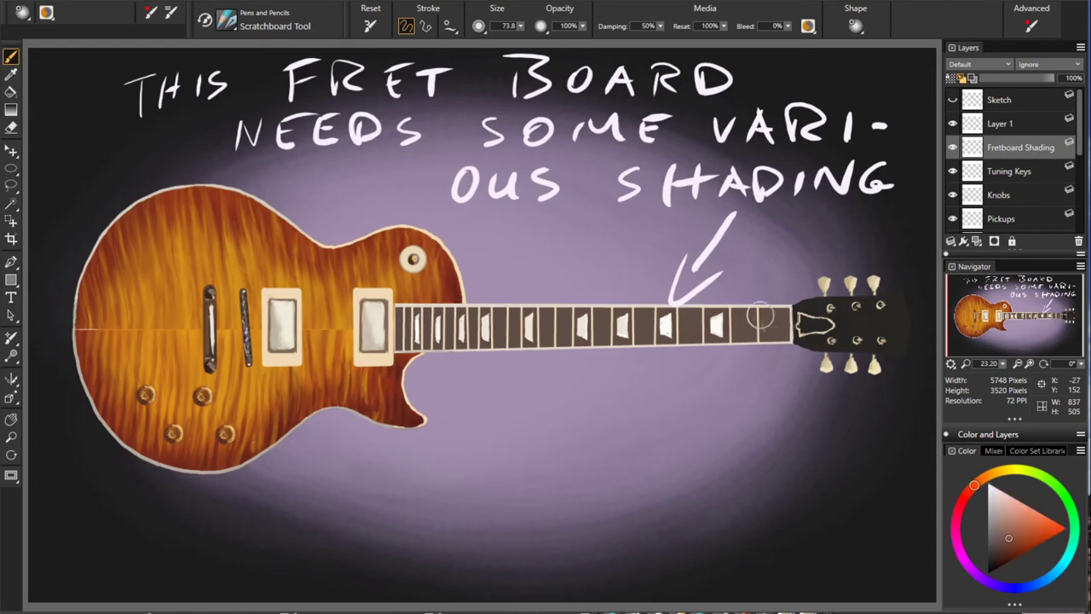
left_click_drag(128, 497, 128, 520)
left_click_drag(187, 495, 443, 512)
mouse_move(503, 490)
left_mouse_down()
mouse_move(755, 507)
mouse_move(465, 562)
mouse_move(658, 566)
left_mouse_up()
Set Fretboard Shading to Lighten and paint light and dark tones along the fretboard.
left_click(1021, 148)
left_click(979, 64)
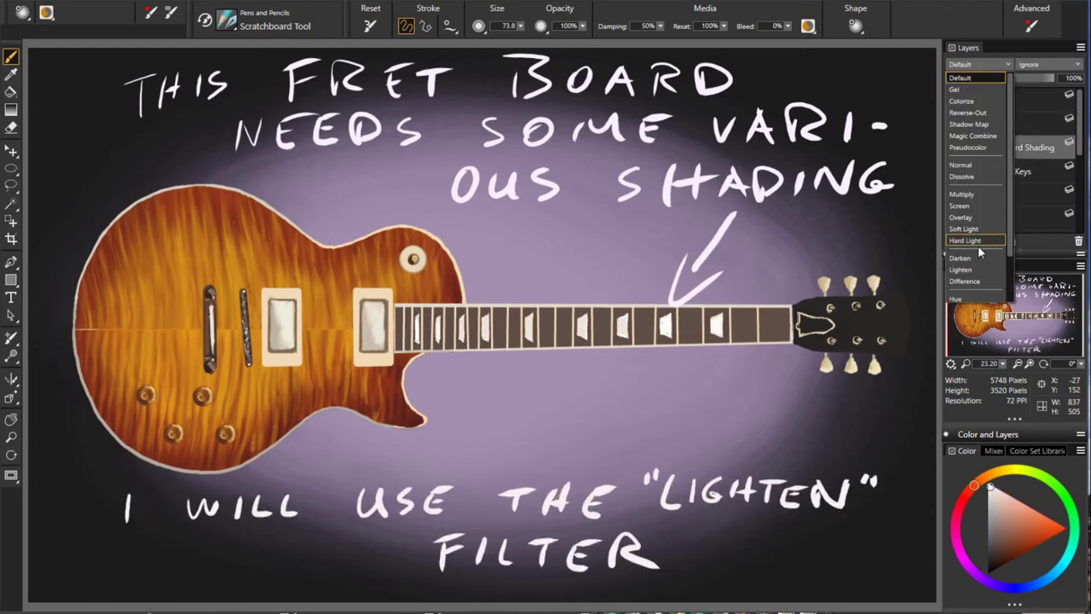
left_click(978, 245)
left_click(998, 521)
mouse_move(708, 321)
left_mouse_down()
mouse_move(784, 321)
mouse_move(495, 321)
left_mouse_up()
left_click(999, 543)
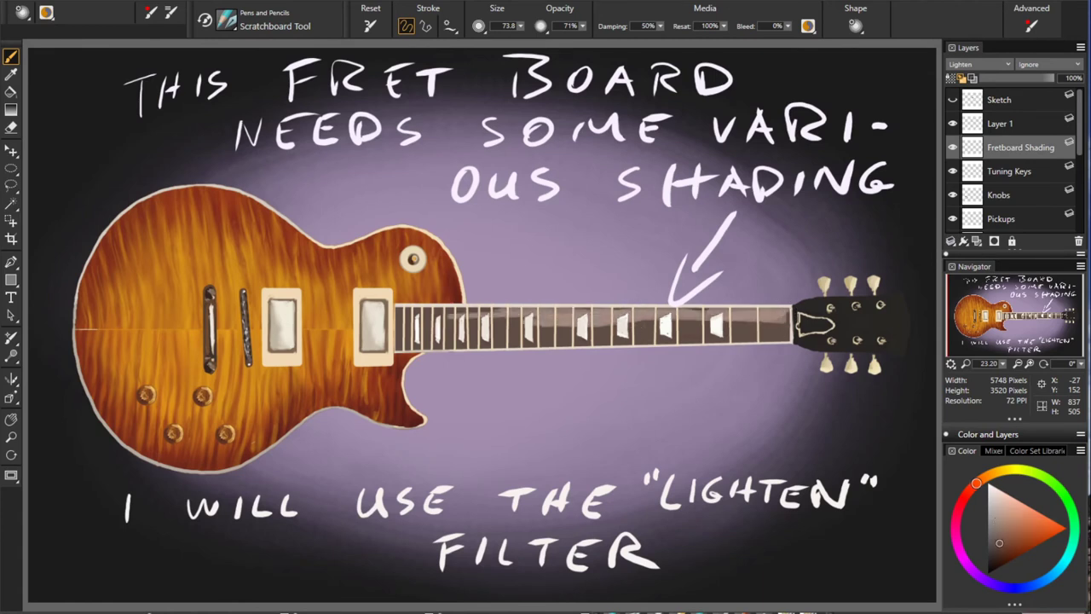
left_click(999, 535)
left_click_drag(776, 324, 691, 329)
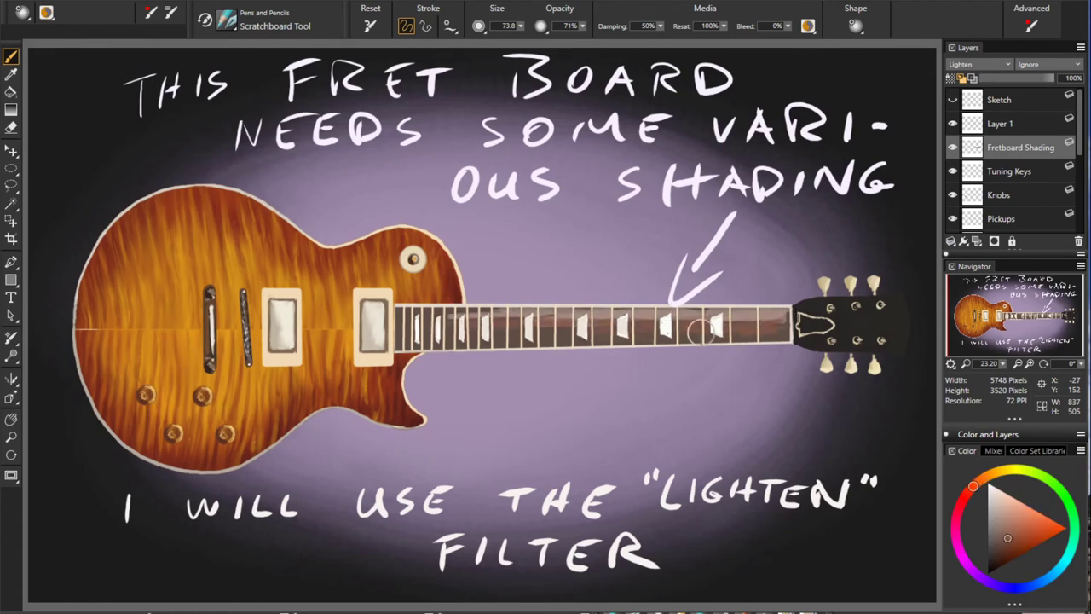
left_click_drag(767, 319, 716, 322)
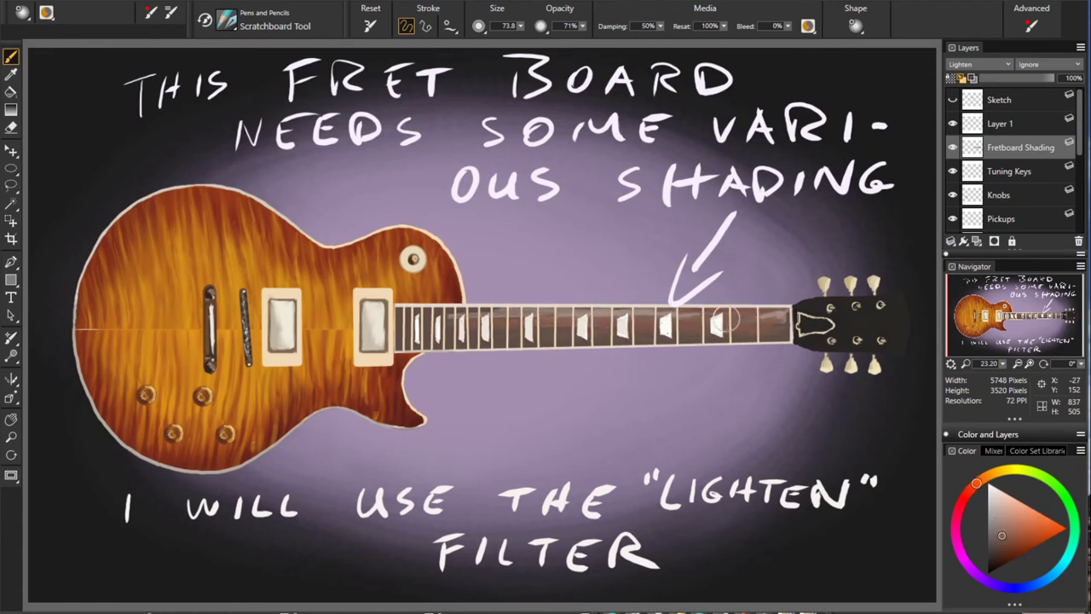
left_click(1000, 526)
Clear the old notes on Layer 1 and write the heading 'THE LIGHTEN FILTER'.
left_click(1000, 124)
key("Delete")
mouse_move(88, 75)
left_mouse_down()
mouse_move(119, 73)
mouse_move(152, 96)
left_mouse_up()
left_click_drag(243, 64, 264, 94)
left_click_drag(329, 64, 461, 95)
left_click_drag(520, 58, 767, 98)
In white, write 'DID NOTHING TO THE COLORS LIGHTER THAN ITSELF!' below the heading.
left_click(988, 486)
left_click_drag(141, 113, 170, 147)
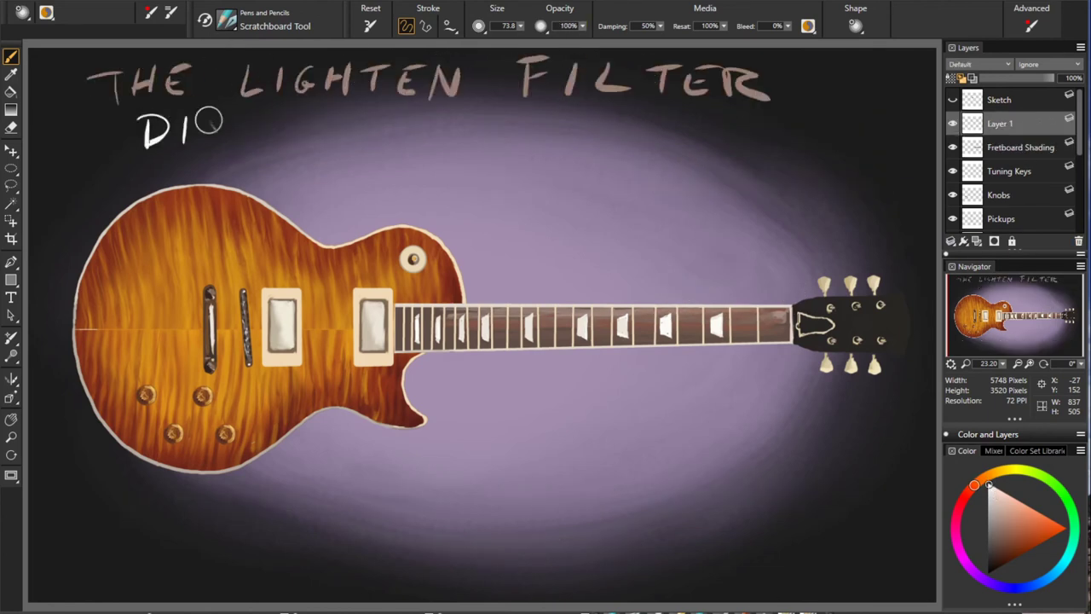
mouse_move(196, 111)
left_mouse_down()
mouse_move(230, 145)
mouse_move(784, 110)
left_mouse_up()
left_click_drag(309, 175, 853, 188)
mouse_move(481, 218)
left_mouse_down()
mouse_move(597, 243)
mouse_move(641, 213)
left_mouse_up()
left_click_drag(701, 213, 704, 245)
left_click_drag(711, 213, 887, 220)
left_click(1021, 148)
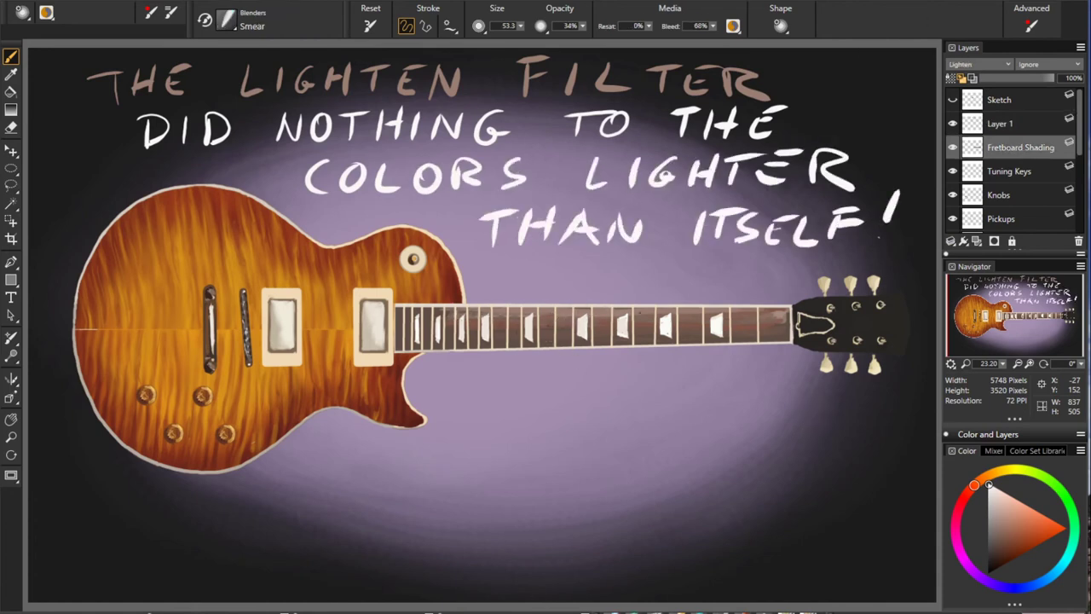
On Final Details, airbrush a smaller, darker orange strip beside the neck pickup.
scroll(1006, 171, "down", 3)
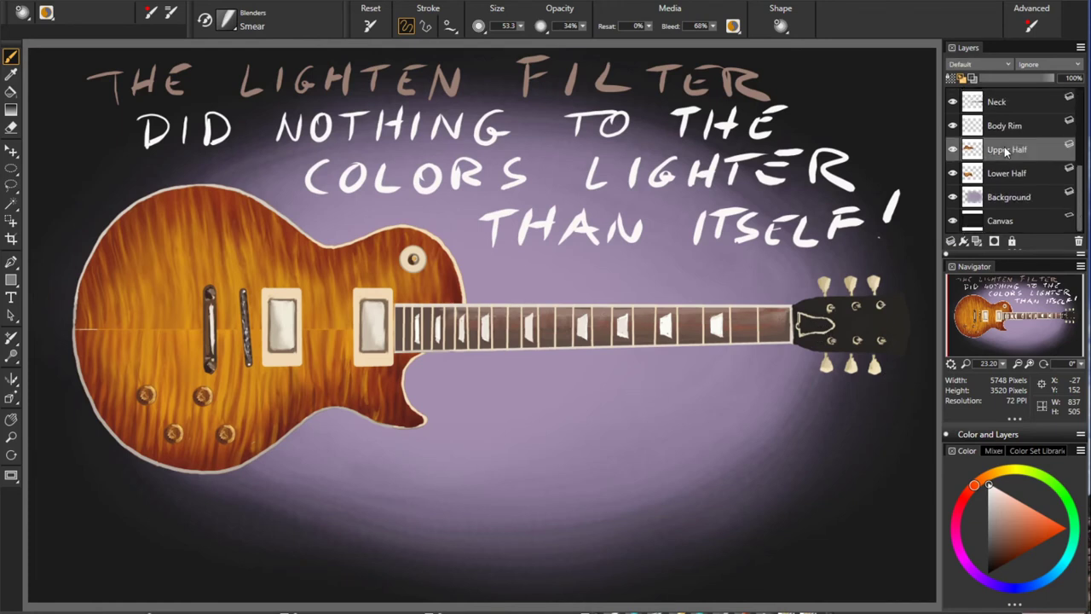
left_click(1001, 176)
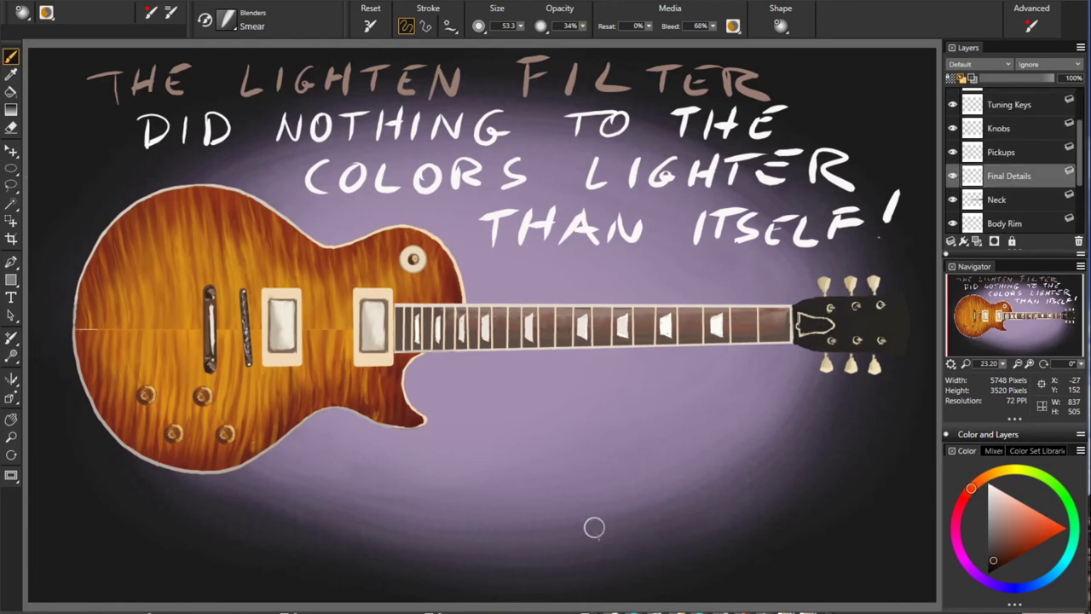
key("b")
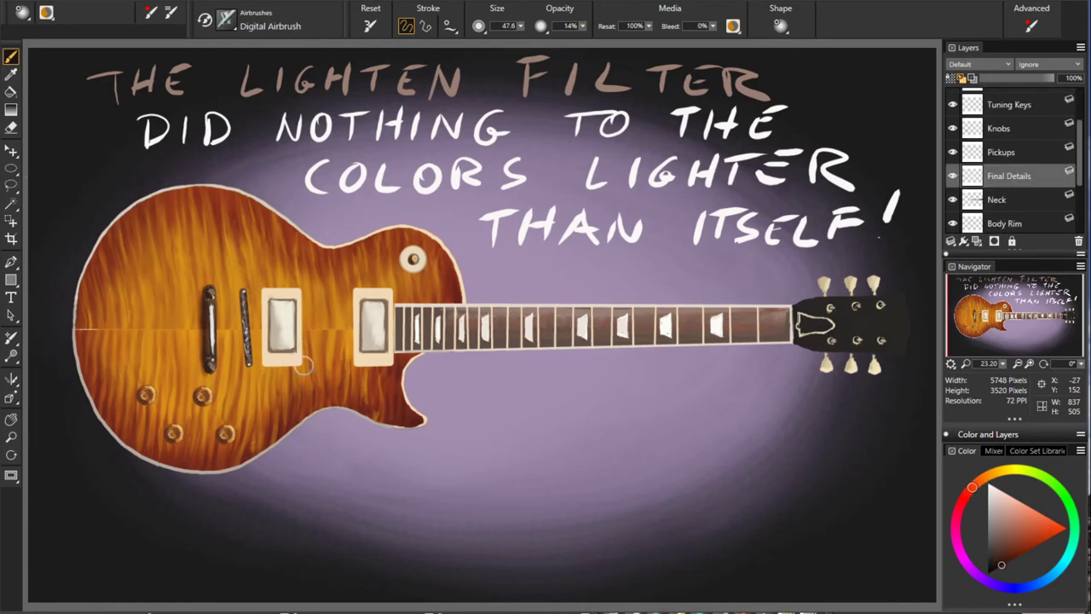
key("bracketleft")
key("bracketleft")
key("bracketleft")
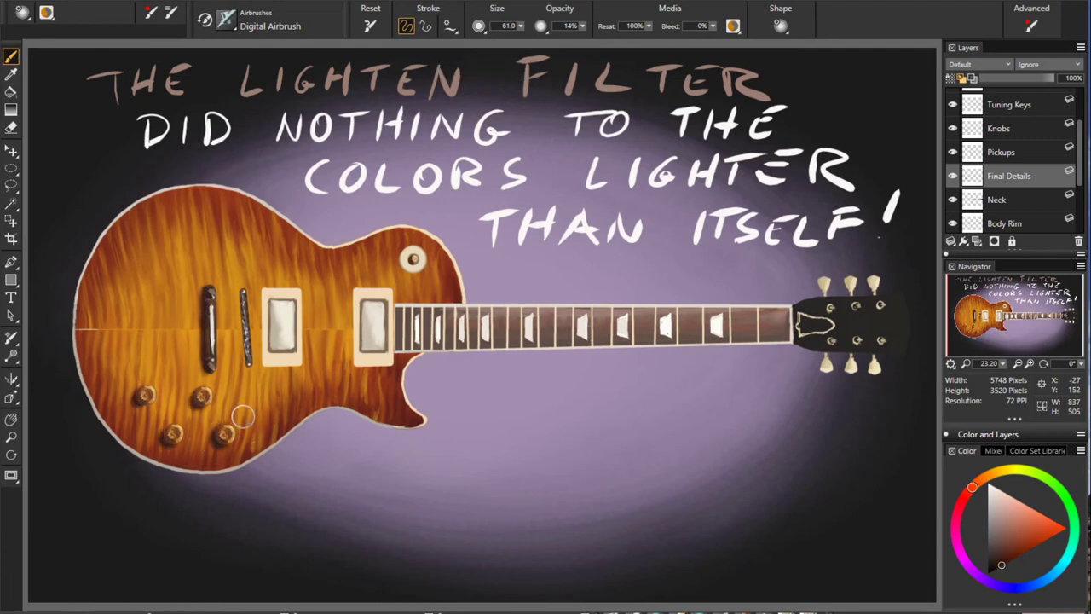
left_click_drag(241, 294, 252, 315)
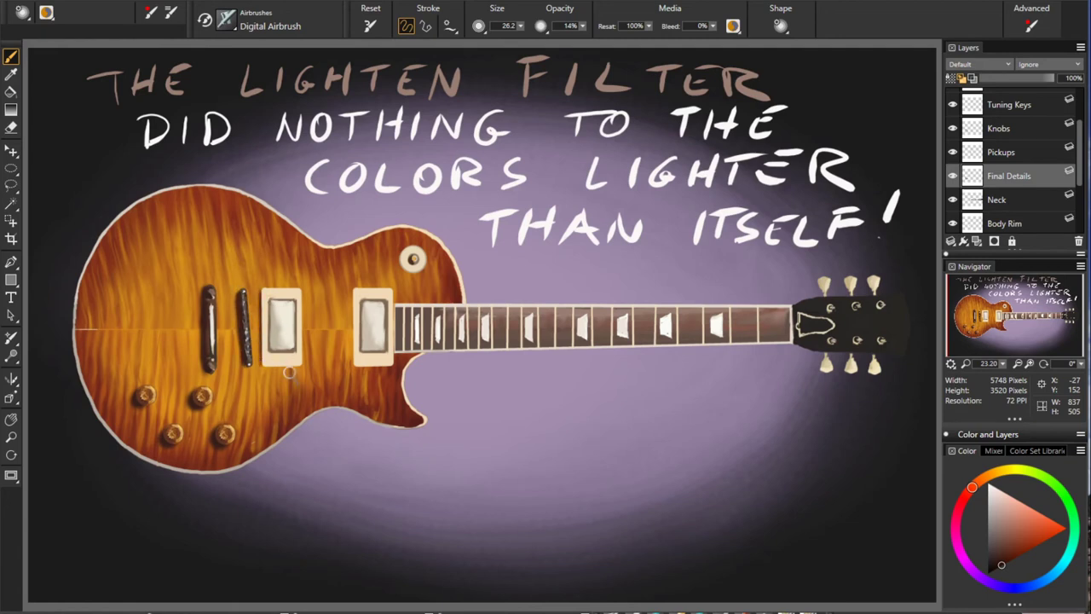
left_click(378, 367, "alt")
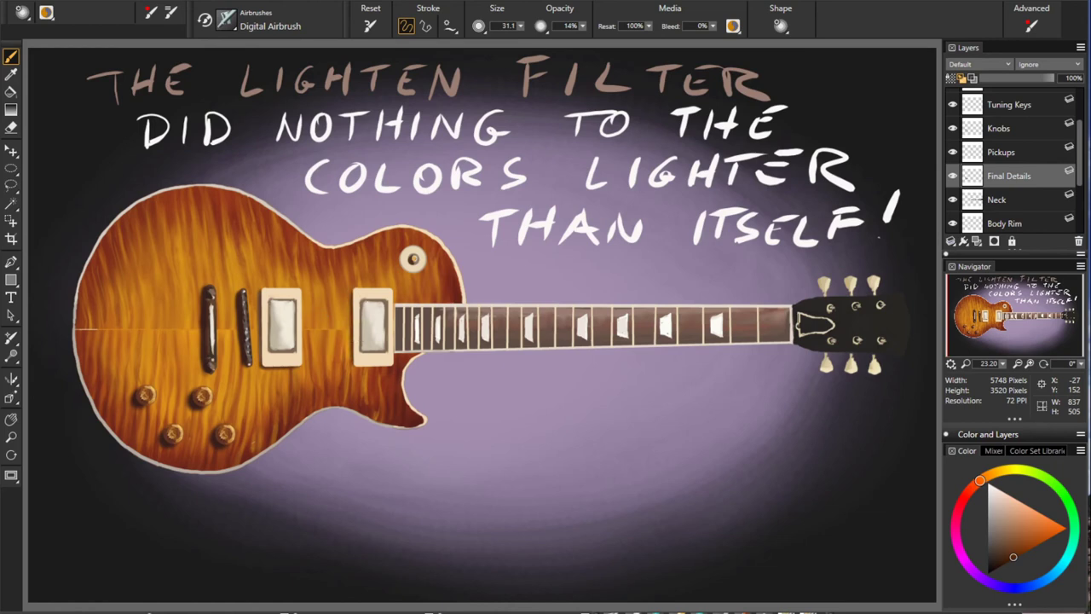
left_click_drag(1076, 160, 1006, 197)
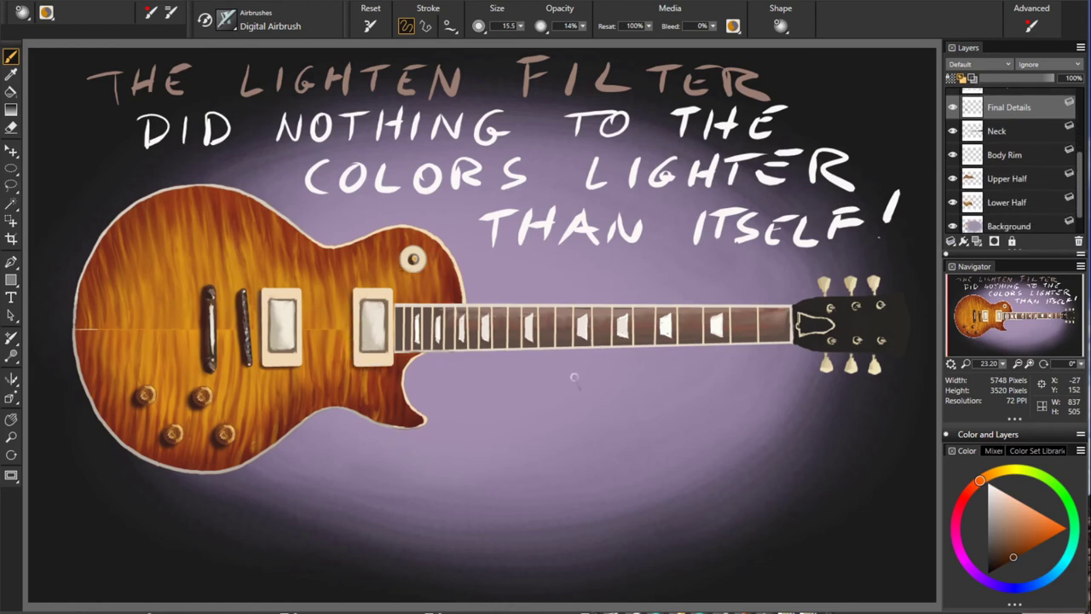
Create a new layer named More Final Details and make it active.
key("ctrl+shift+n")
type("More Final Details")
key("Return")
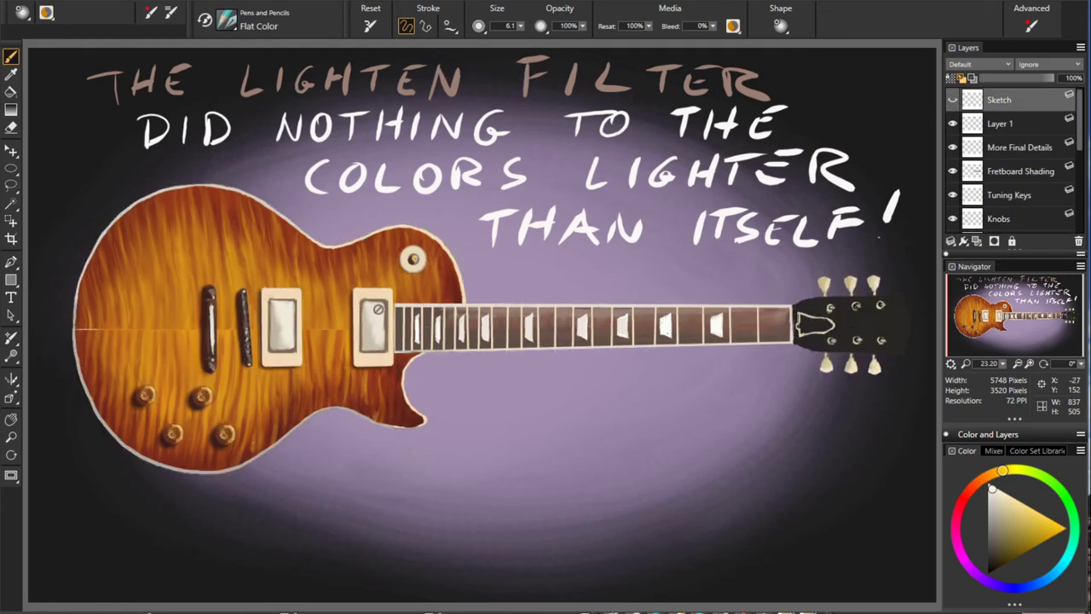
left_click(1011, 149)
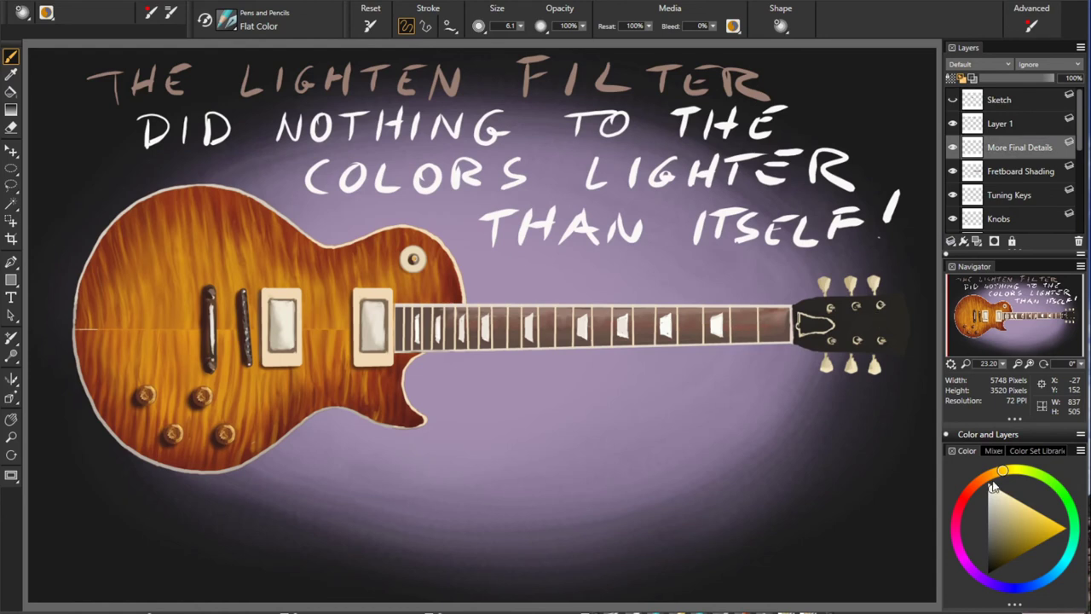
Draw the first three strings as straight lines from body to headstock, thinning each one.
left_click(425, 26)
left_click(219, 309)
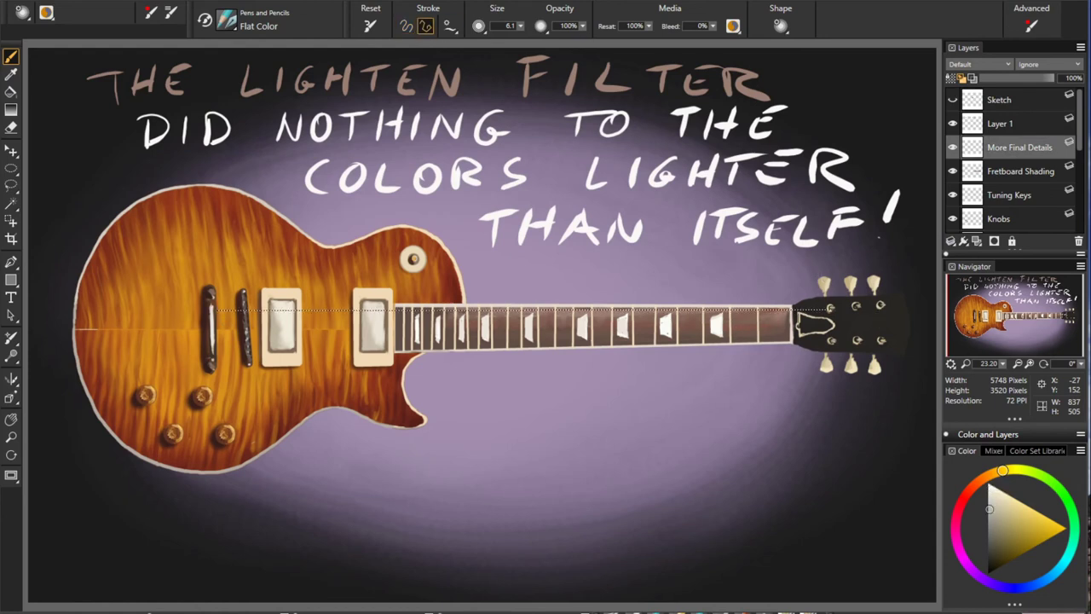
left_click(831, 309)
key("bracketleft")
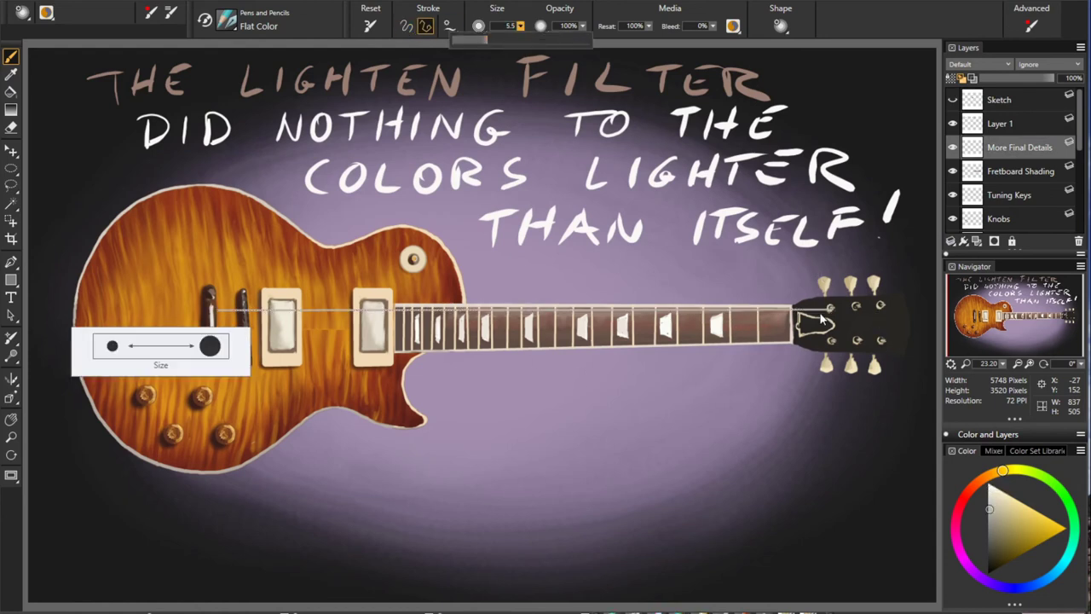
left_click(794, 316)
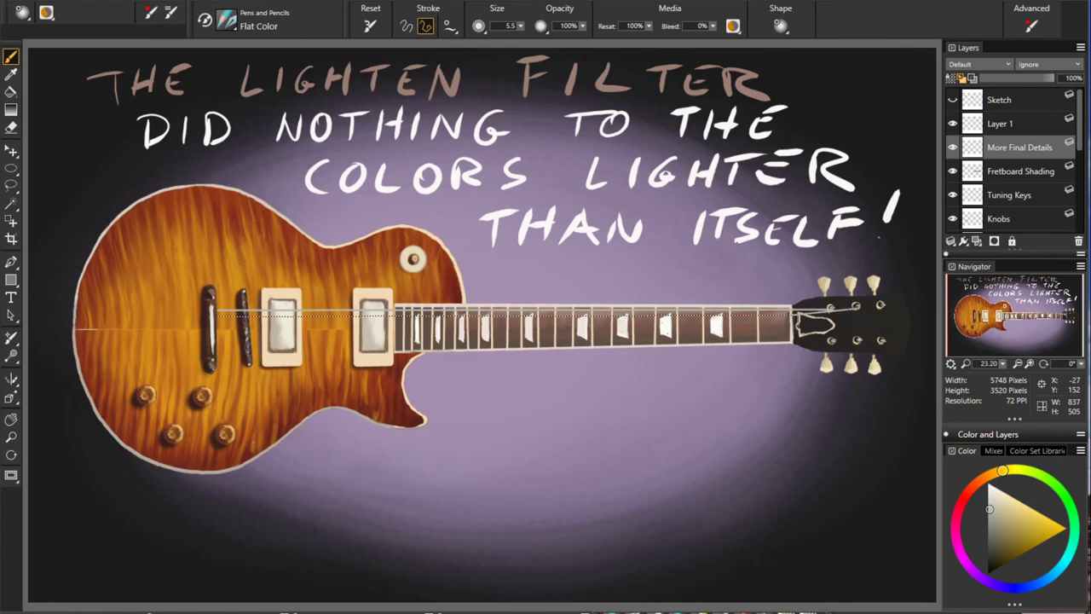
left_click(217, 316)
key("bracketleft")
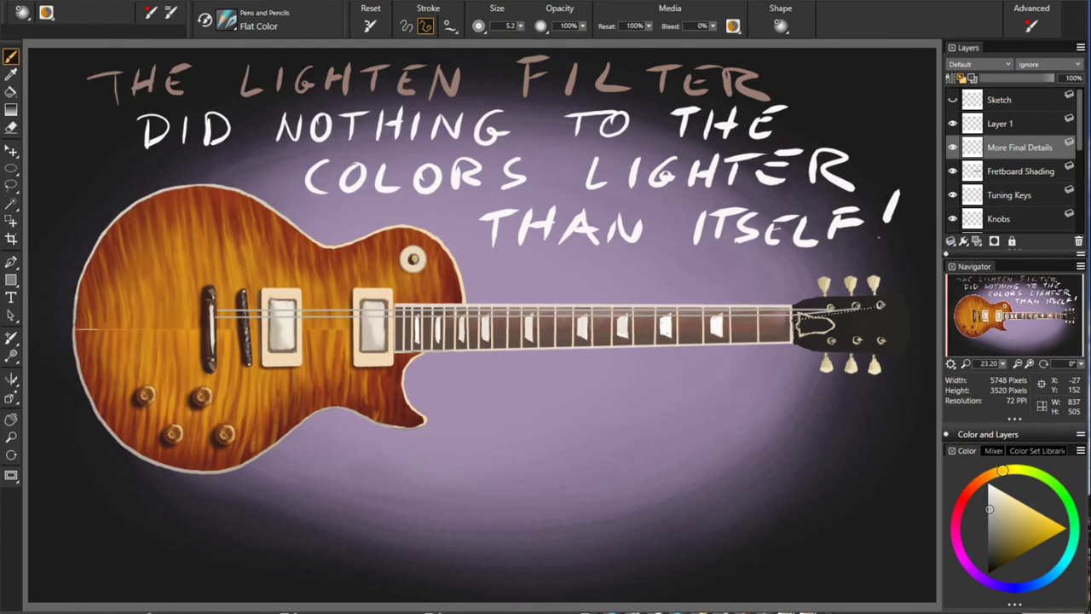
left_click(794, 322)
left_click(217, 322)
Draw the fourth, fifth and sixth strings, making each progressively thinner.
key("bracketleft")
key("bracketleft")
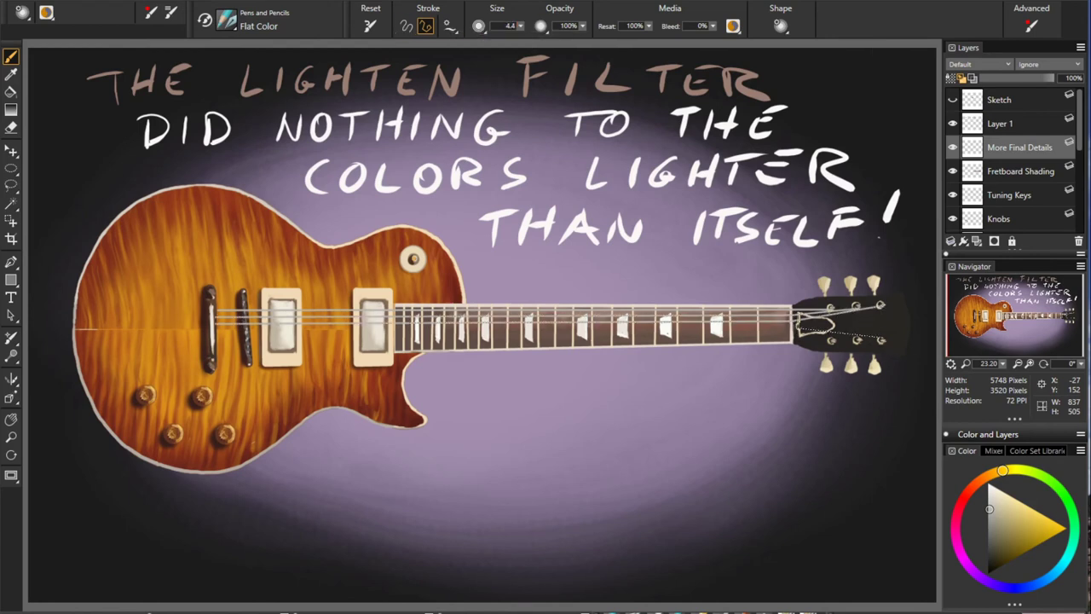
left_click(794, 329)
left_click(217, 328)
key("bracketleft")
key("bracketleft")
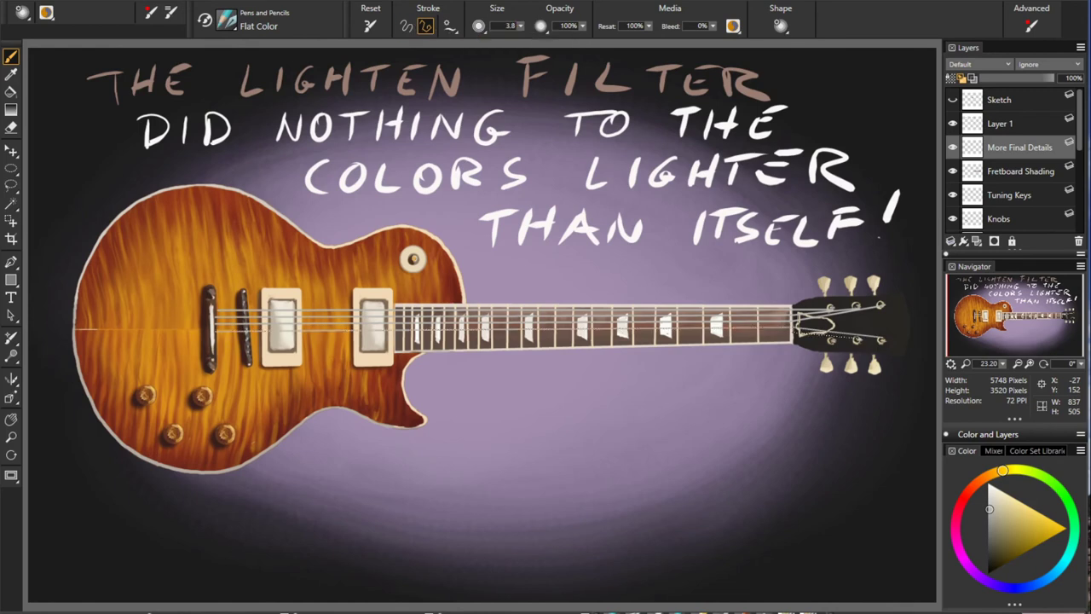
left_click(217, 338)
key("bracketleft")
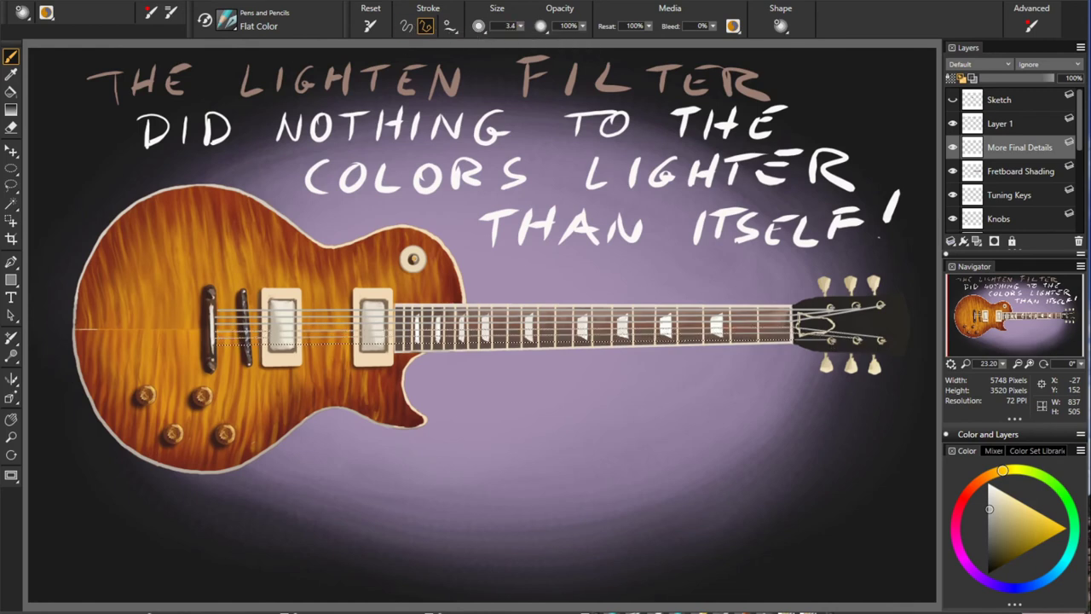
left_click(217, 344)
Return to the digital airbrush, choose a lighter colour shade and greatly enlarge the brush.
key("n")
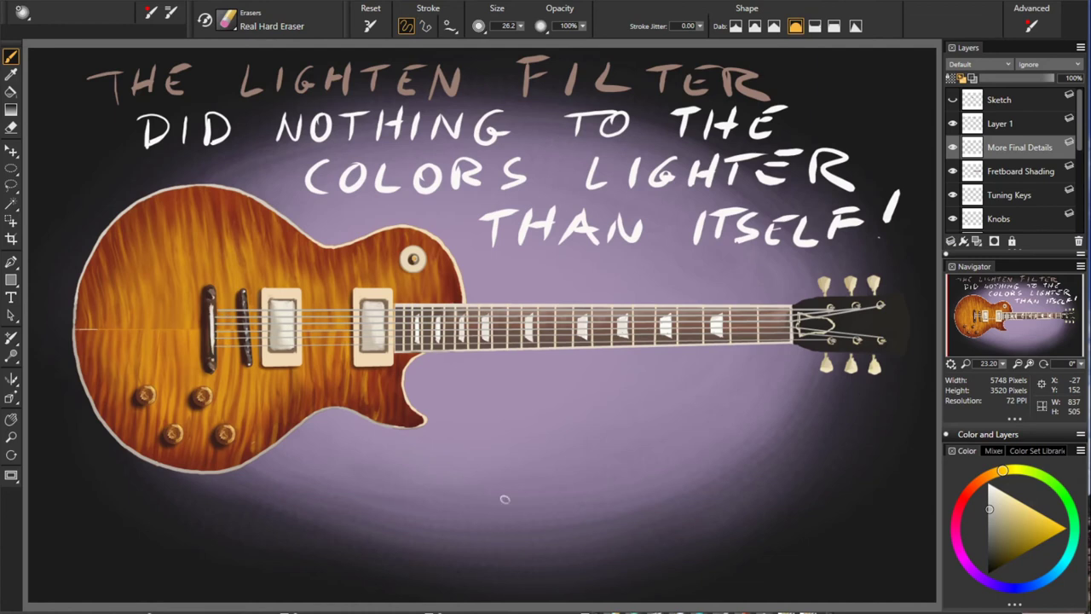
key("n")
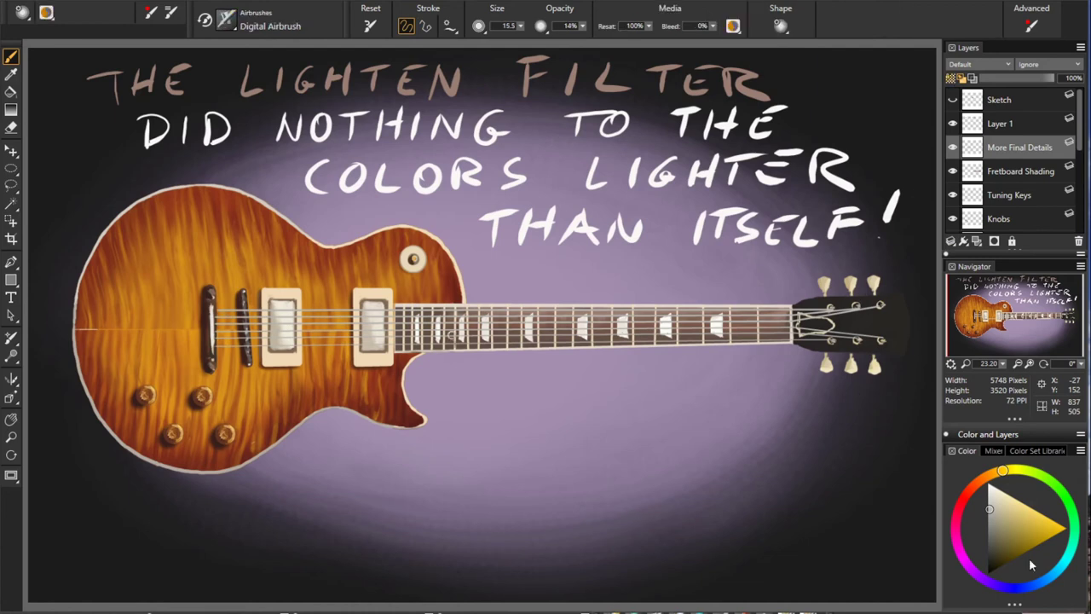
left_click(990, 486)
left_click(989, 513)
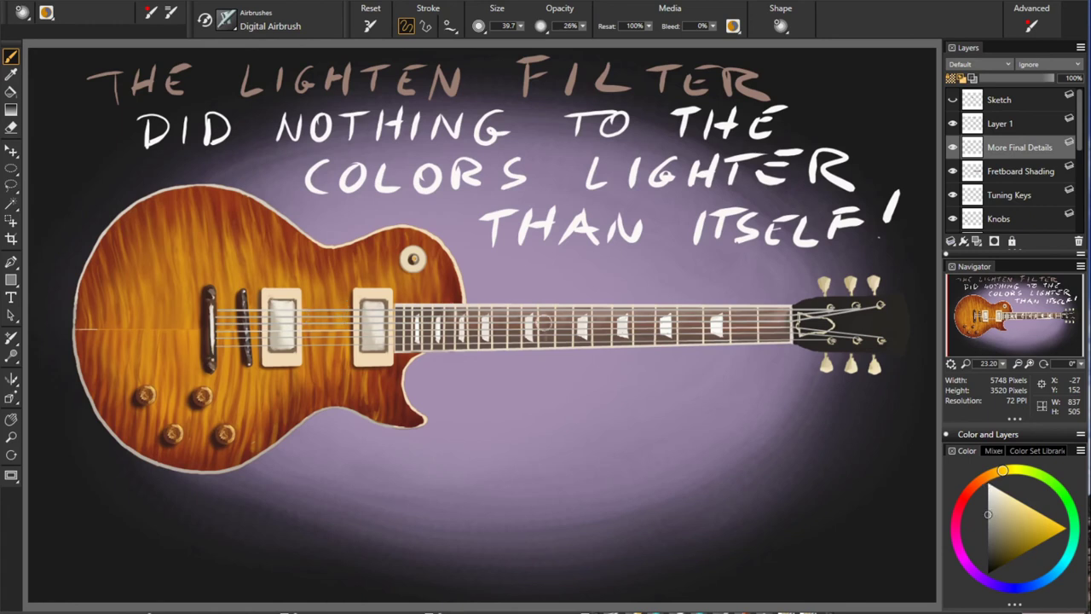
left_click(991, 487)
key("bracketright")
key("bracketright")
key("bracketright")
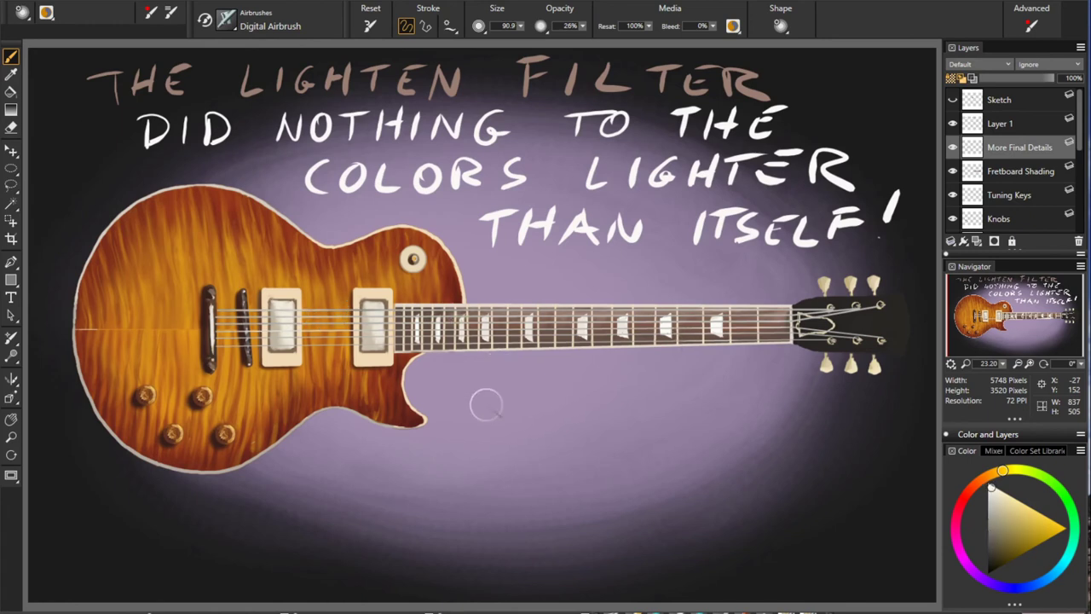
key("alt+bracketleft")
key("alt+bracketleft")
key("alt+bracketleft")
key("alt+bracketleft")
key("alt+bracketleft")
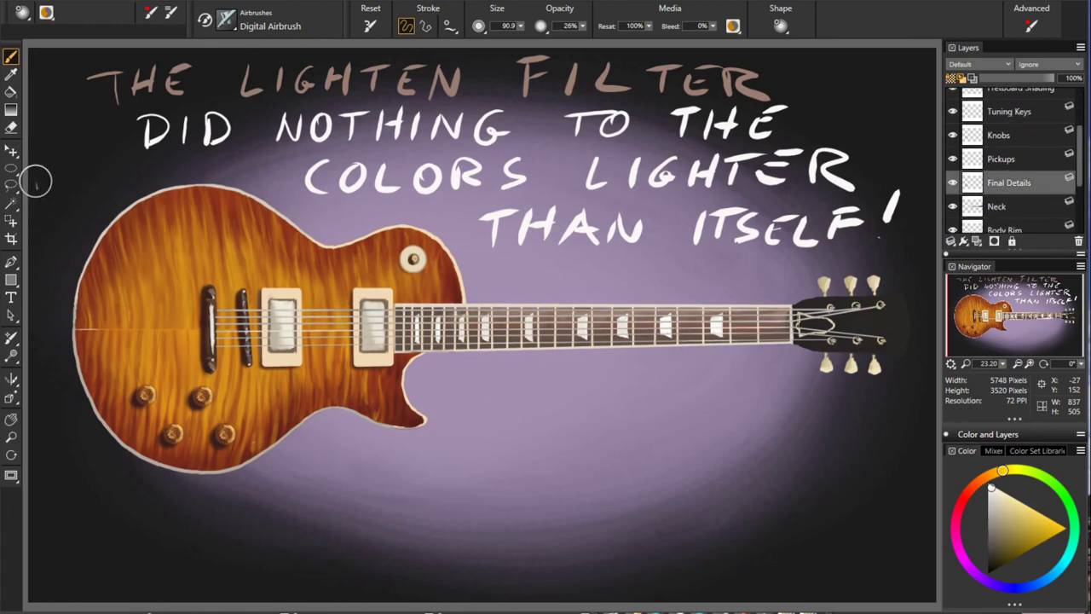
Add a String Shading layer and draw a straight shading stroke along the strings over the neck.
key("ctrl+shift+n")
type("Str")
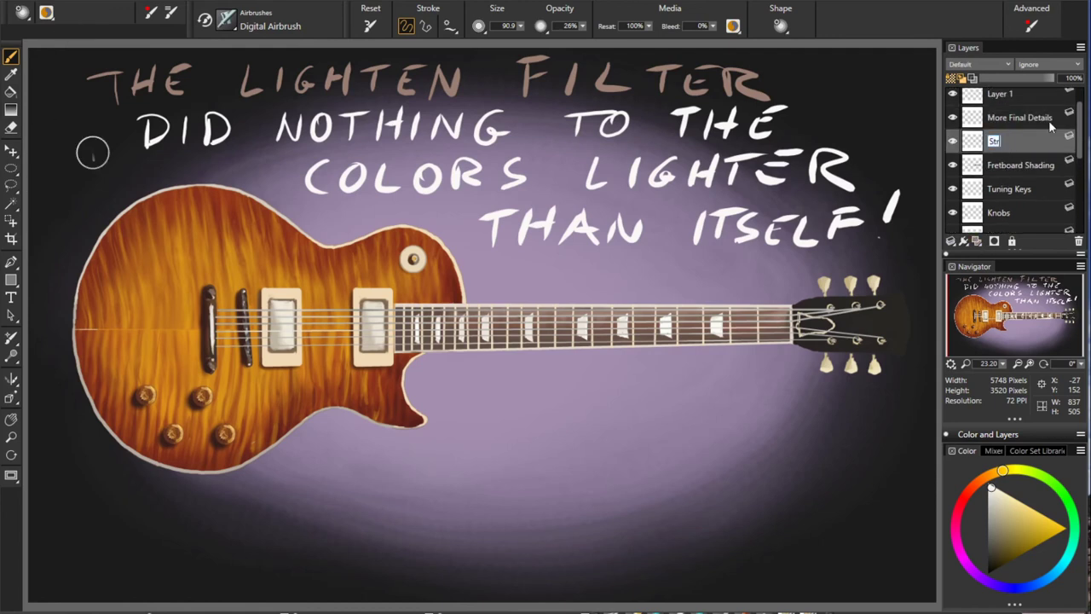
type("ing Shading")
key("Return")
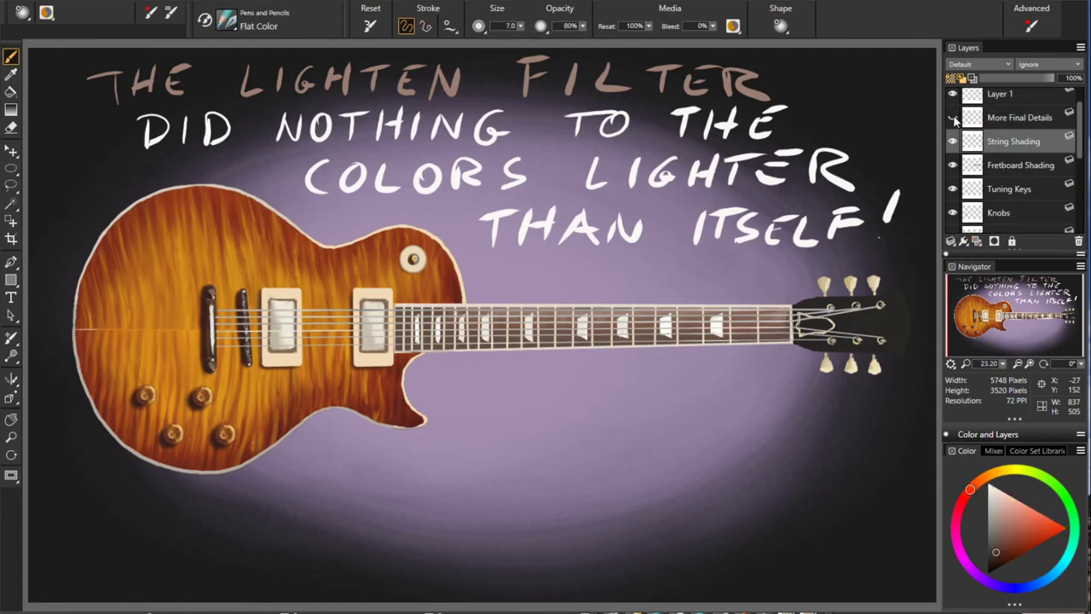
key("v")
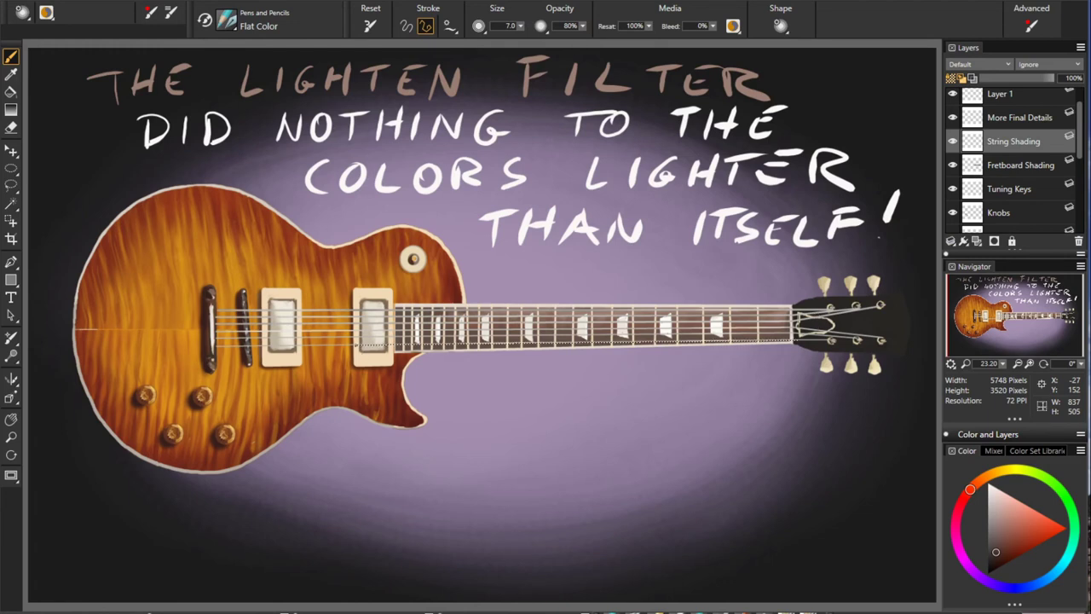
left_click_drag(355, 342, 798, 341)
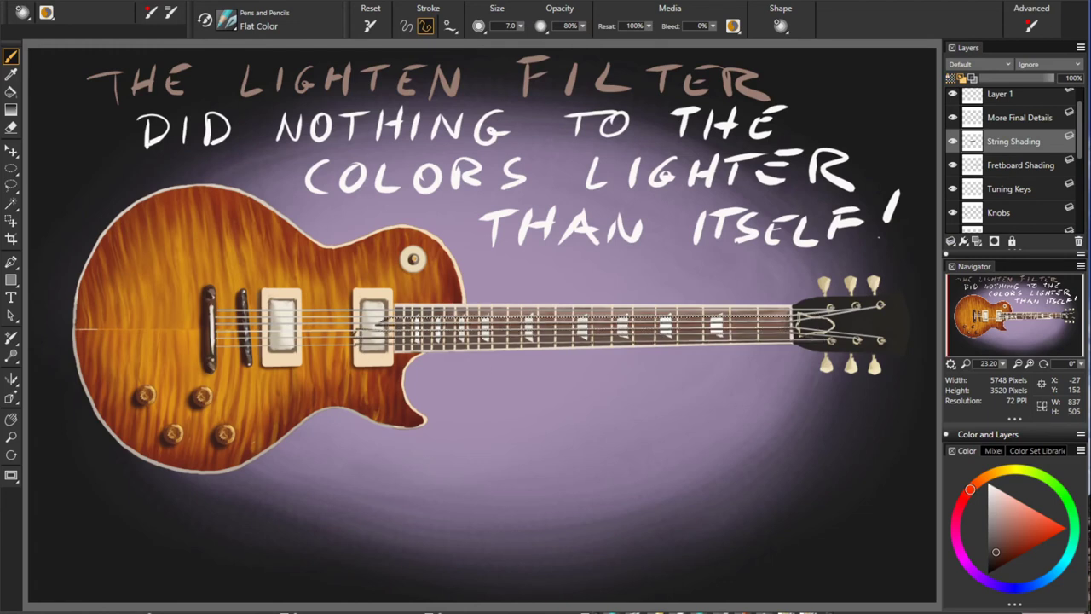
key("n")
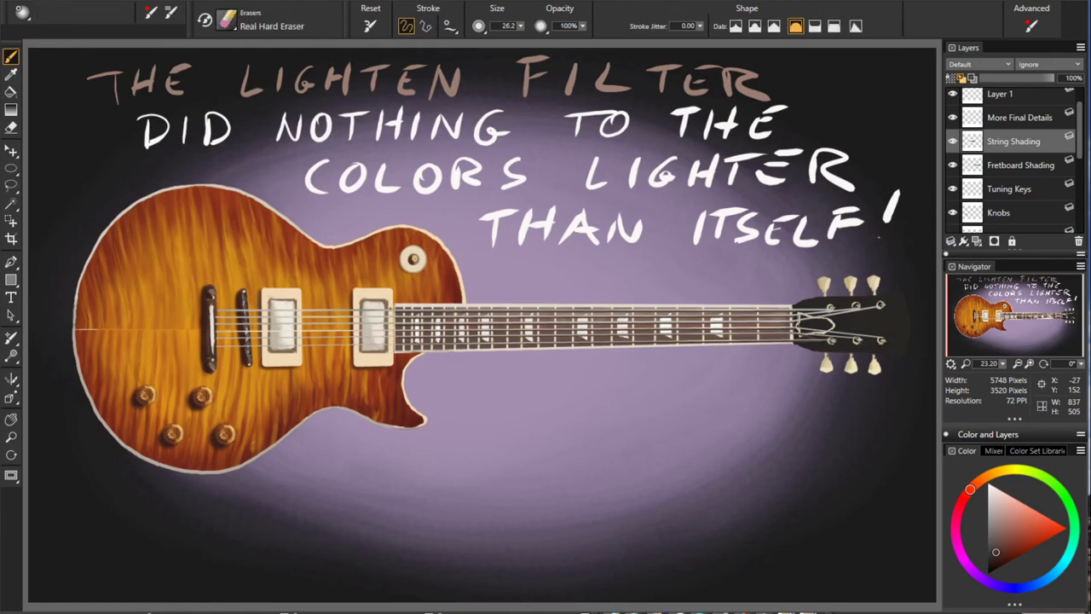
key("n")
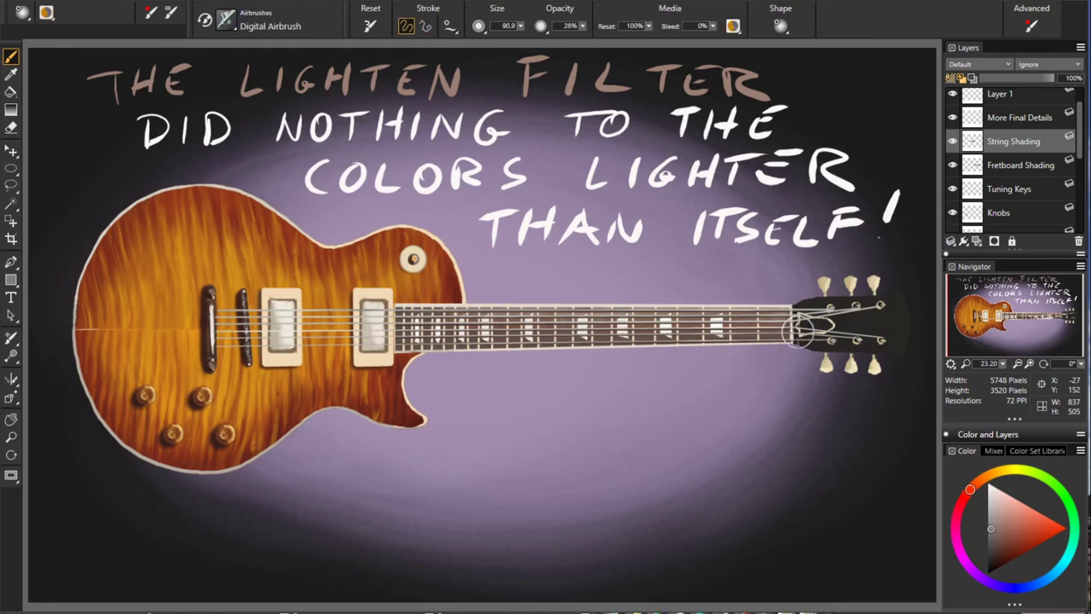
key("alt+bracketright")
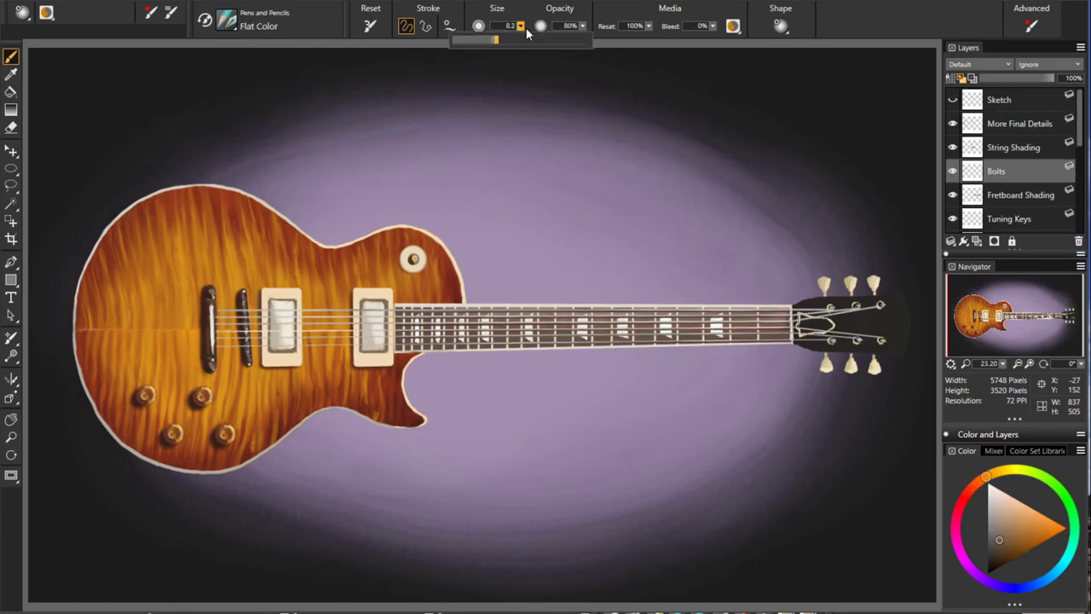
Set brush size 10.0, check the sketch outlines, and pick a very dark red-orange.
left_click_drag(526, 32, 532, 33)
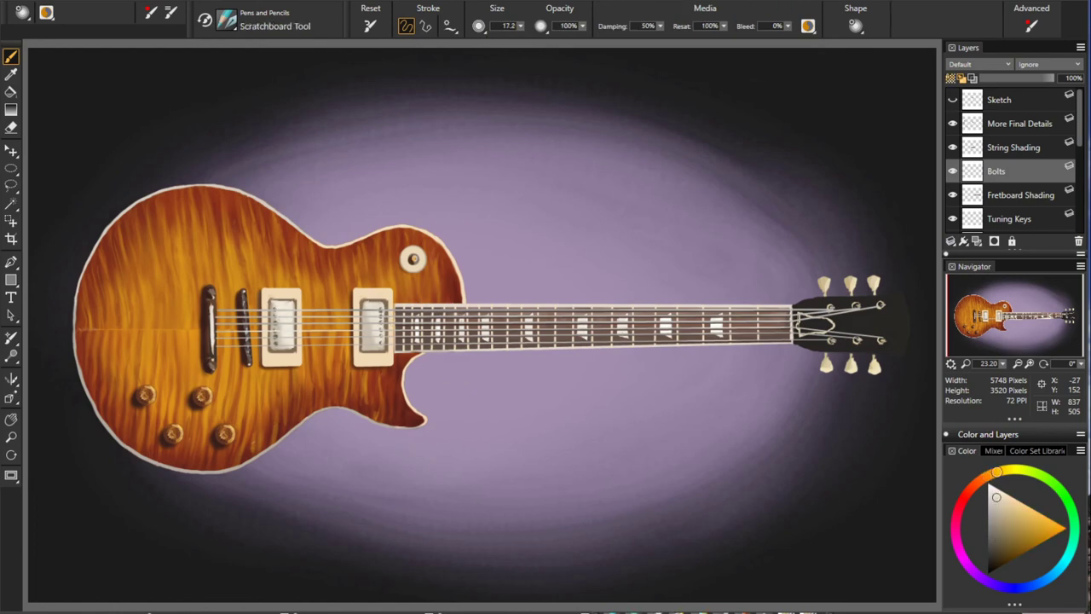
left_click(952, 99)
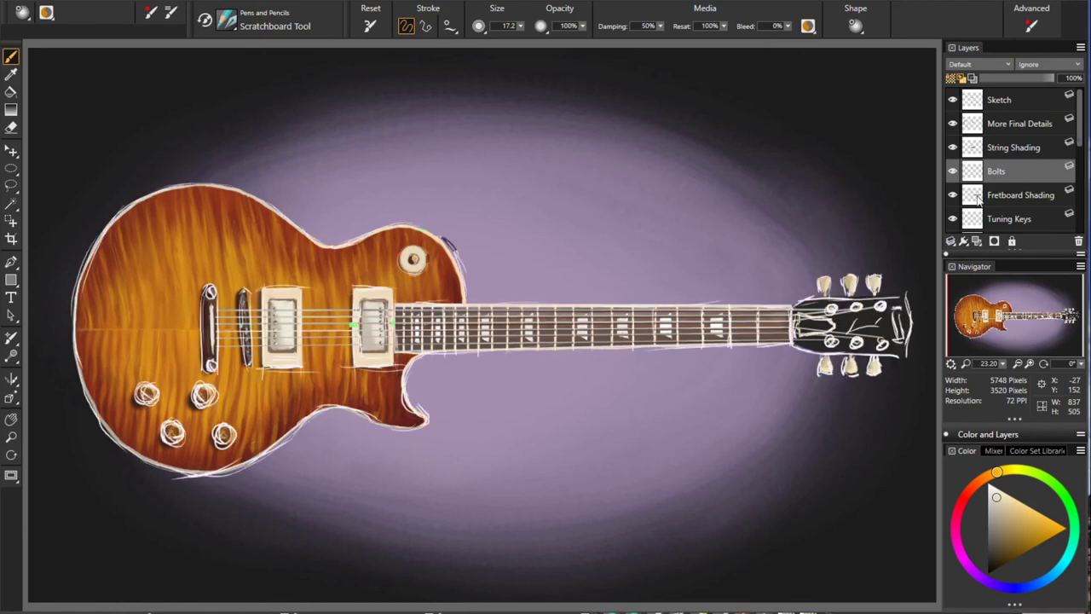
left_click(952, 100)
left_click(1023, 124)
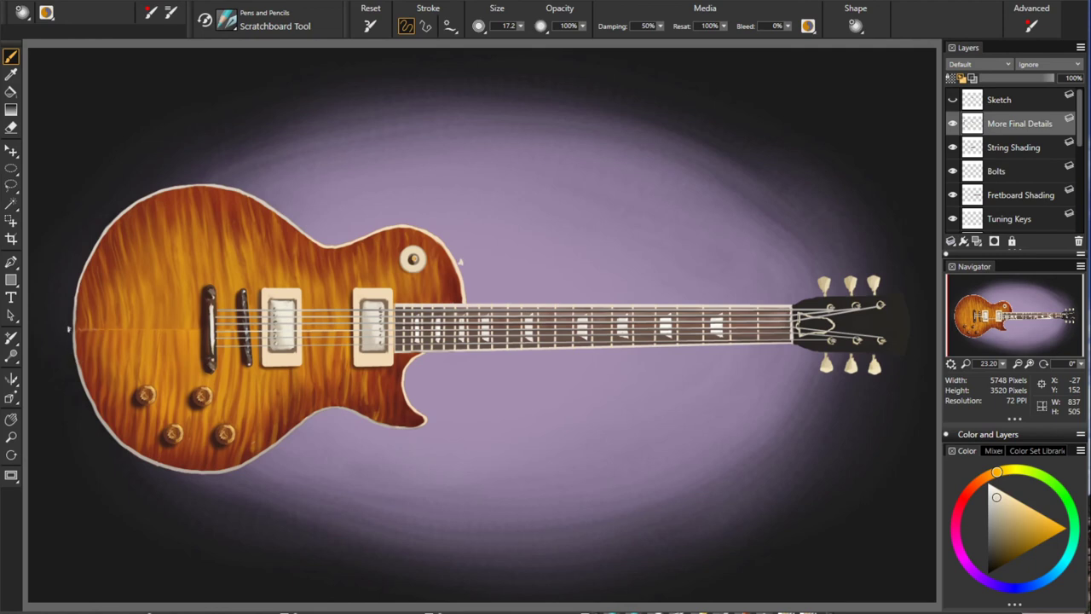
left_click(460, 262, "alt")
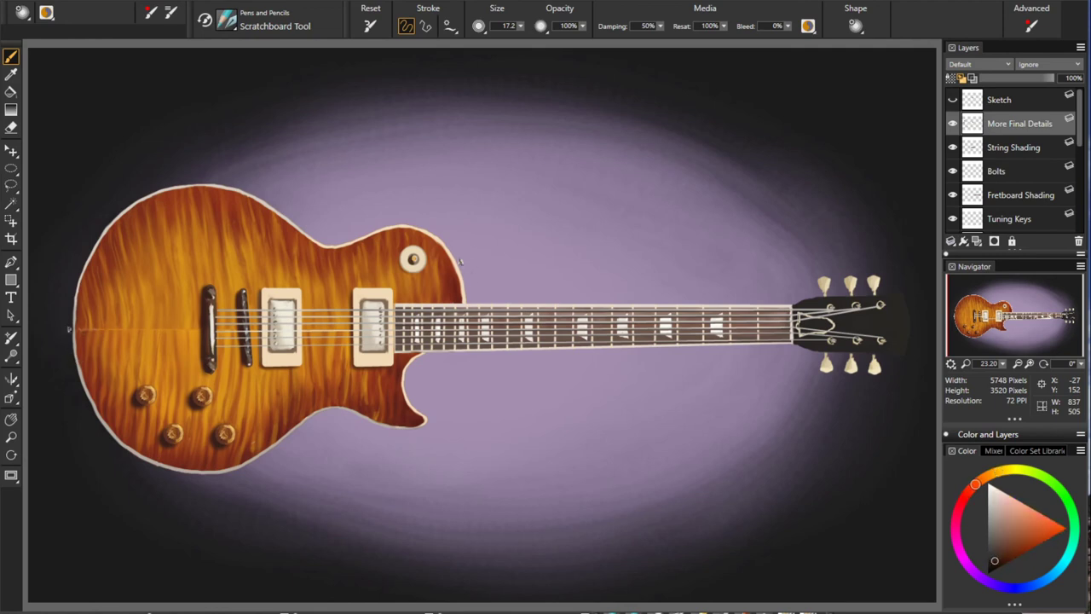
On a new layer, handwrite 'NOW TO ZOOM IN FOR THE HEAD STOCK DETAILS' across the top.
left_click(978, 241)
mouse_move(102, 102)
left_mouse_down()
mouse_move(179, 77)
mouse_move(819, 81)
left_mouse_up()
mouse_move(167, 115)
left_mouse_down()
mouse_move(640, 128)
mouse_move(510, 170)
mouse_move(566, 189)
left_mouse_up()
Paint two orange-brown screws on the truss rod cover, shaded in darker brown.
scroll(904, 315, "up", 3)
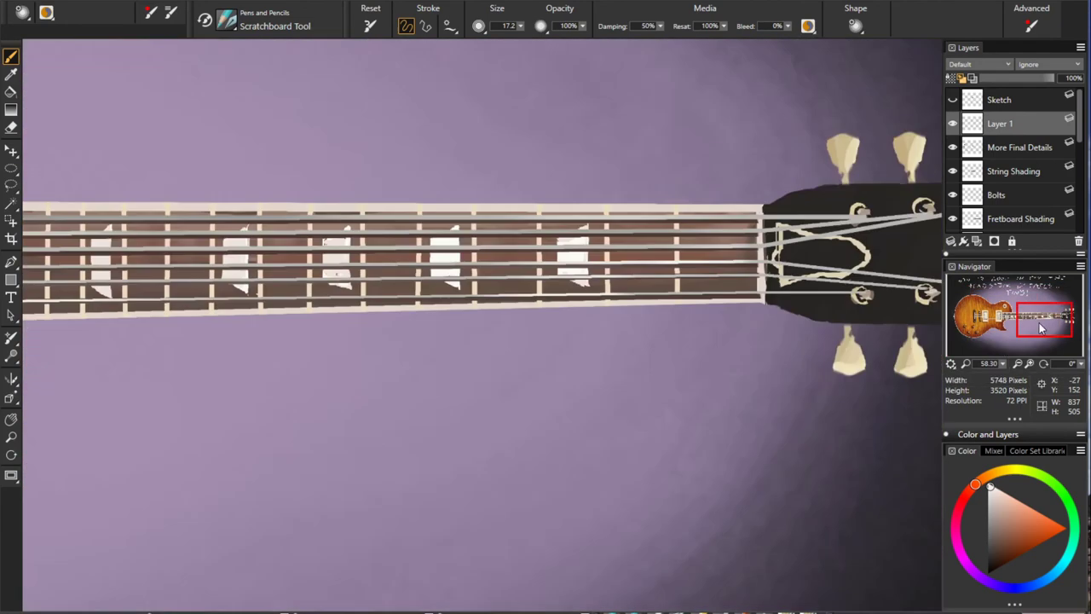
scroll(904, 315, "up", 3)
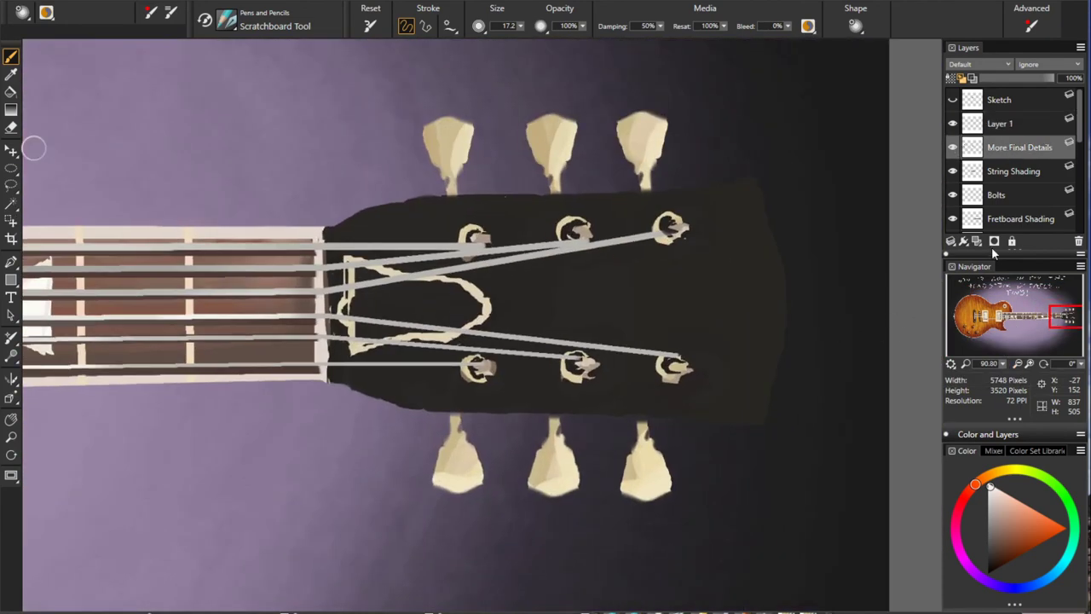
left_click(986, 476)
left_click(483, 307)
left_click(348, 307)
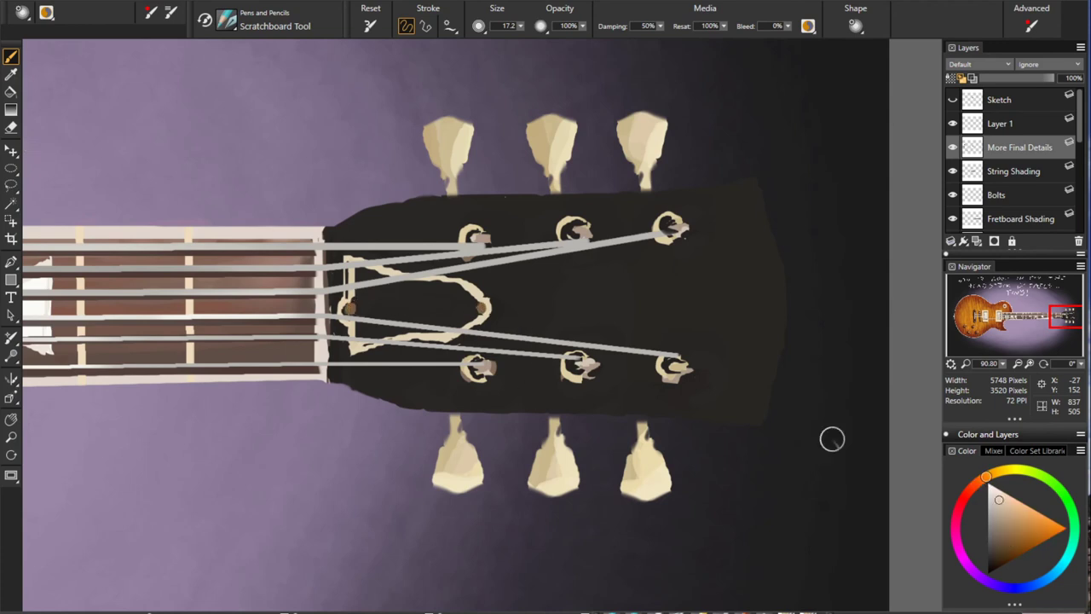
left_click(1016, 535)
left_click(952, 100)
Letter a gold 'Les Paul' script and cream 'Gibson' logo on the headstock.
left_click_drag(582, 280, 536, 340)
left_click_drag(672, 277, 650, 308)
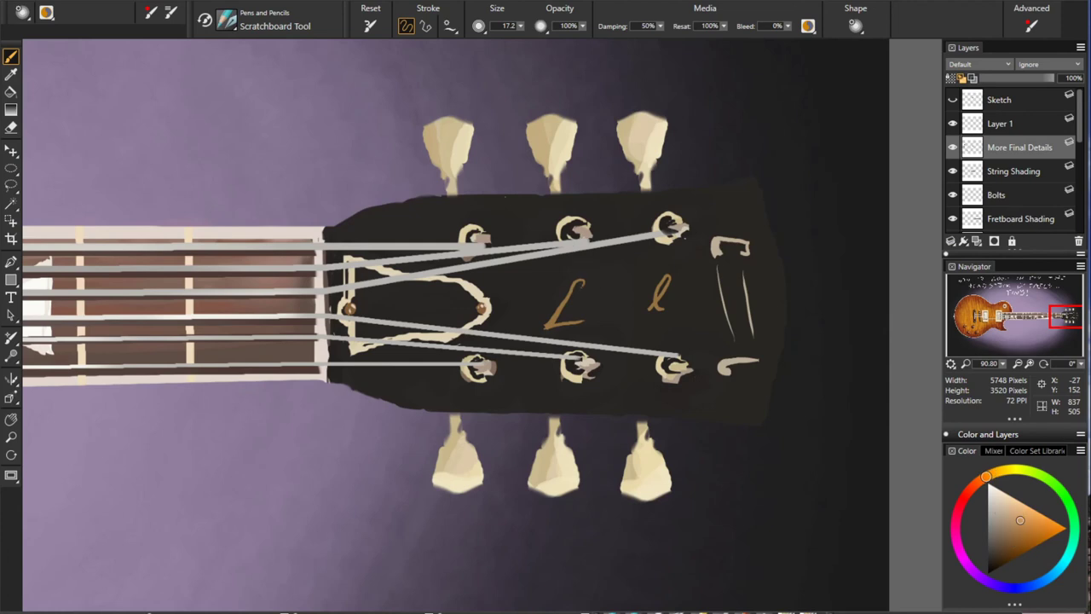
mouse_move(583, 281)
left_mouse_down()
mouse_move(563, 326)
mouse_move(590, 309)
left_mouse_up()
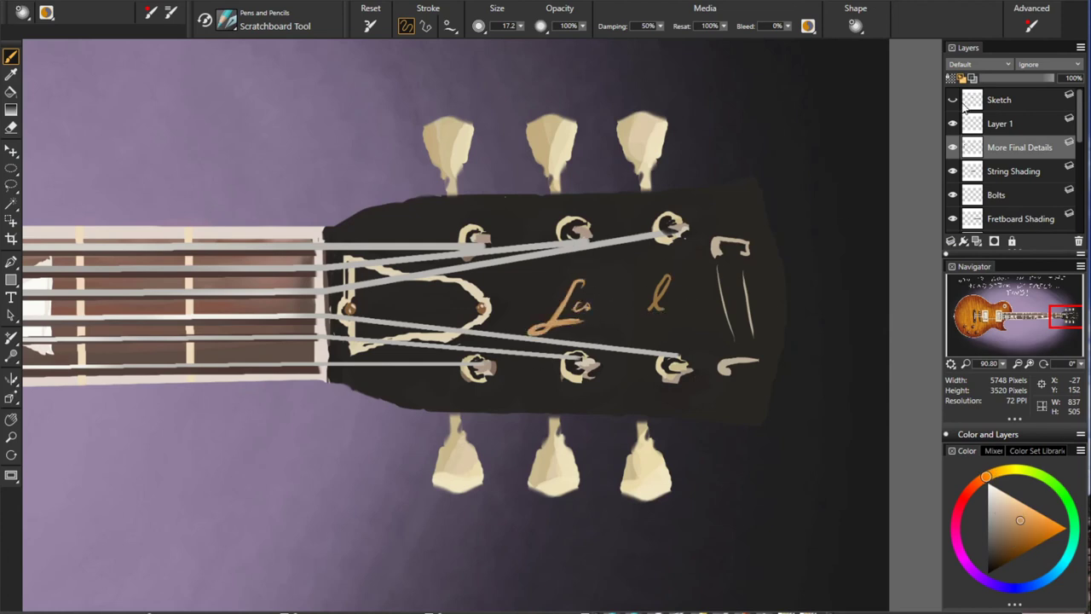
mouse_move(635, 275)
left_mouse_down()
mouse_move(602, 315)
mouse_move(639, 273)
mouse_move(630, 300)
mouse_move(665, 289)
left_mouse_up()
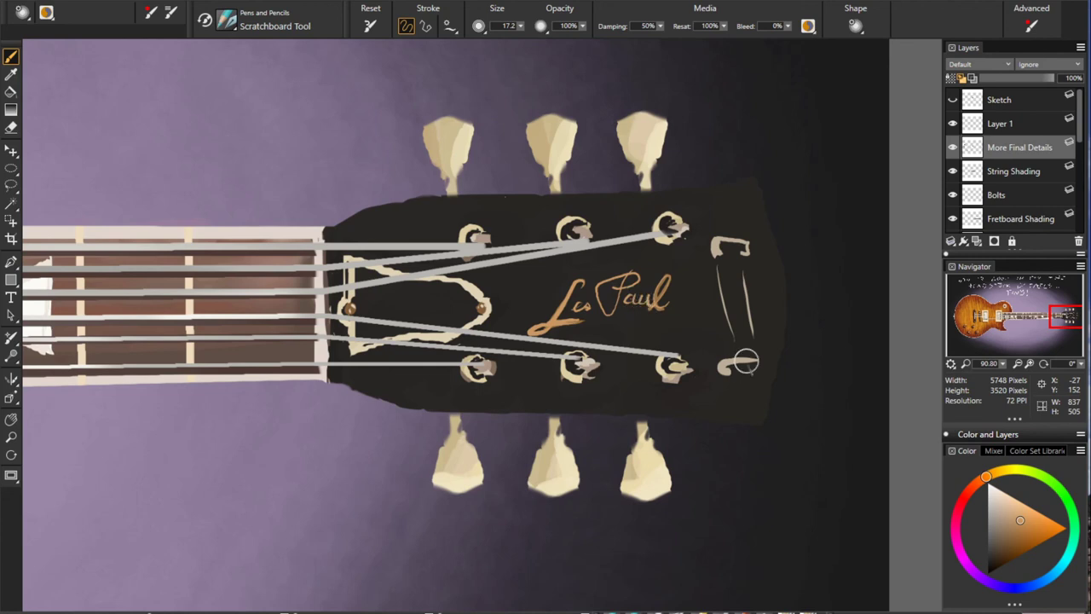
left_click(597, 314, "alt")
left_click_drag(546, 328, 570, 293)
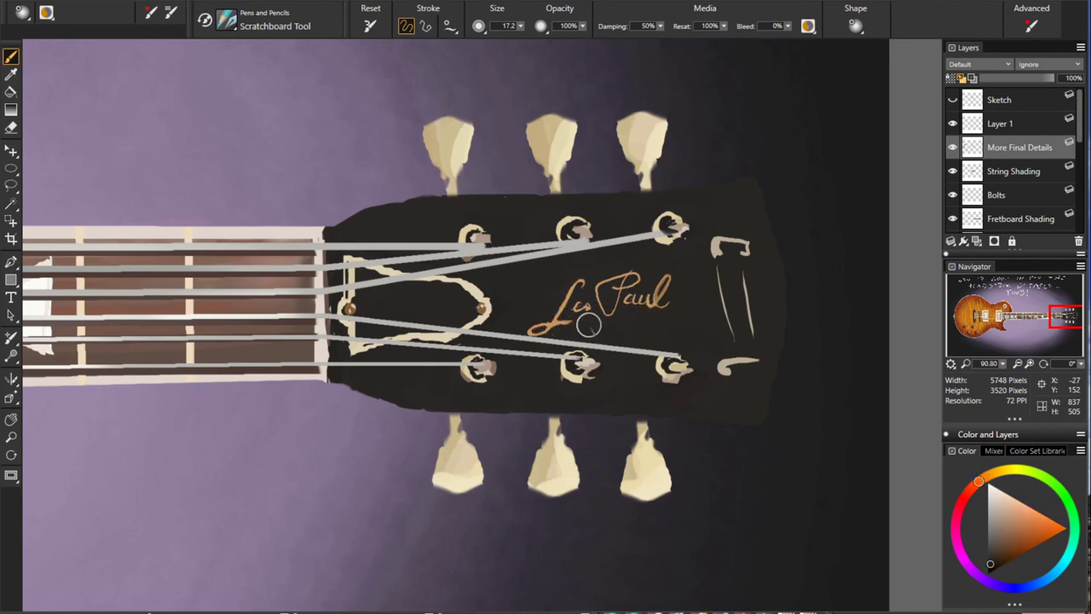
left_click(743, 359, "alt")
mouse_move(707, 248)
left_mouse_down()
mouse_move(698, 251)
mouse_move(748, 248)
mouse_move(721, 286)
mouse_move(754, 279)
mouse_move(725, 301)
mouse_move(720, 264)
mouse_move(699, 256)
mouse_move(752, 257)
mouse_move(713, 254)
mouse_move(759, 290)
mouse_move(723, 277)
mouse_move(735, 256)
mouse_move(752, 317)
mouse_move(730, 317)
mouse_move(739, 365)
mouse_move(717, 372)
left_mouse_up()
Reshape the G and tidy the s and o of 'Gibson' with dark headstock colour.
left_click(770, 387, "alt")
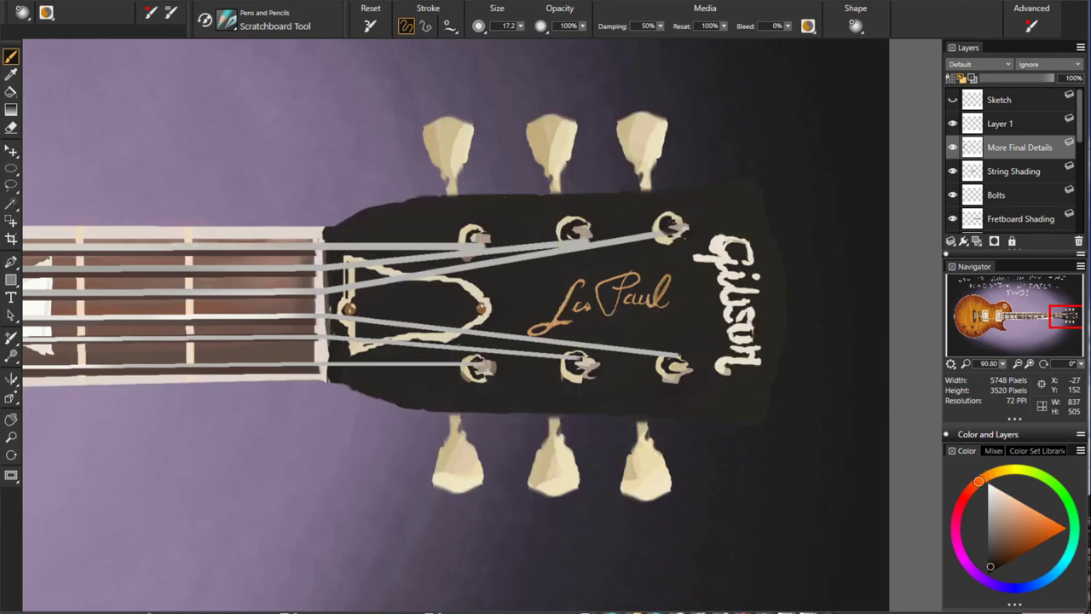
mouse_move(730, 267)
left_mouse_down()
mouse_move(711, 236)
mouse_move(727, 256)
left_mouse_up()
left_click(767, 239, "alt")
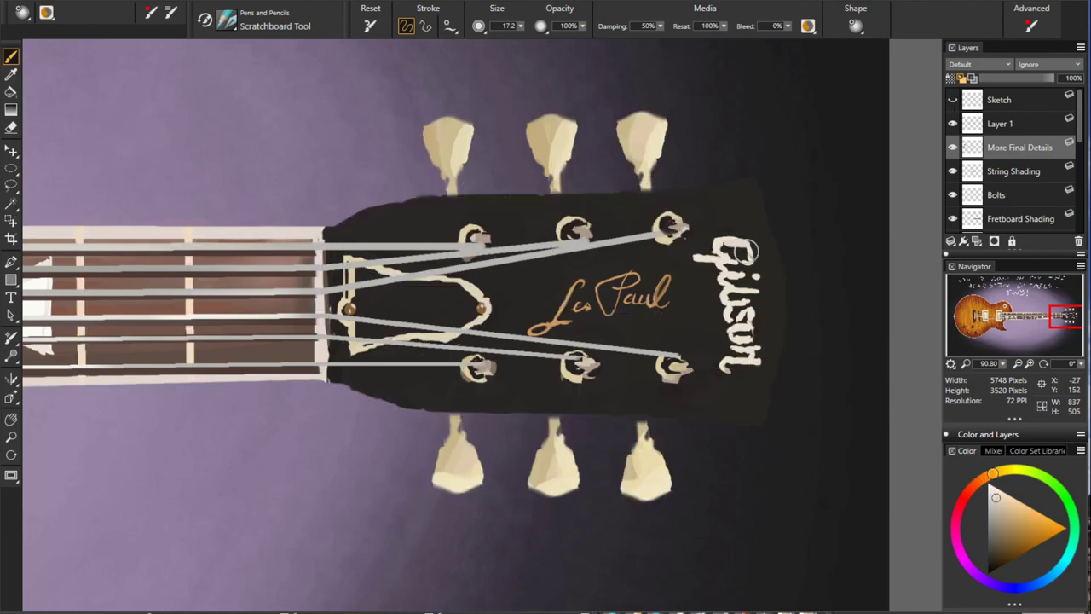
left_click(761, 308, "alt")
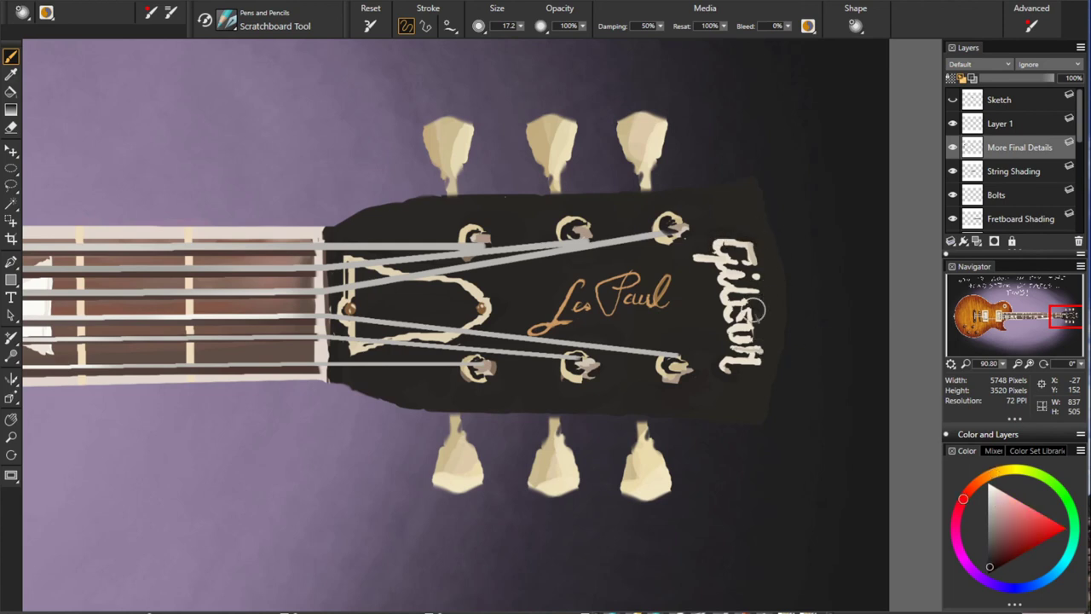
left_click_drag(721, 292, 725, 318)
Paint brown stems under the six tuner keys.
left_click(538, 299, "alt")
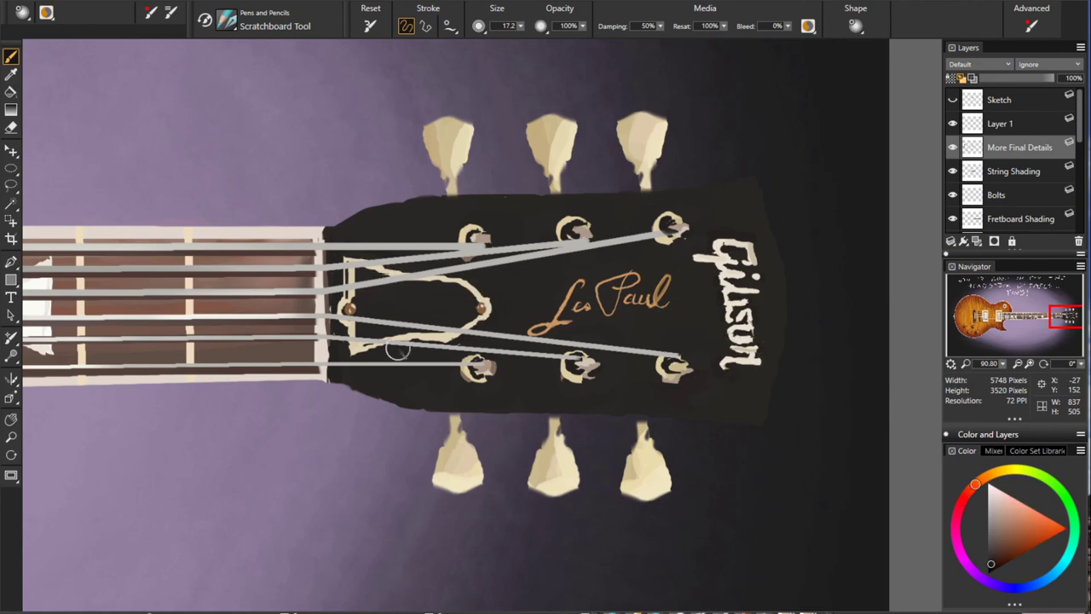
left_click_drag(645, 420, 646, 439)
left_click_drag(458, 416, 457, 435)
left_click_drag(453, 175, 452, 196)
left_click_drag(554, 170, 554, 193)
left_click_drag(645, 168, 645, 188)
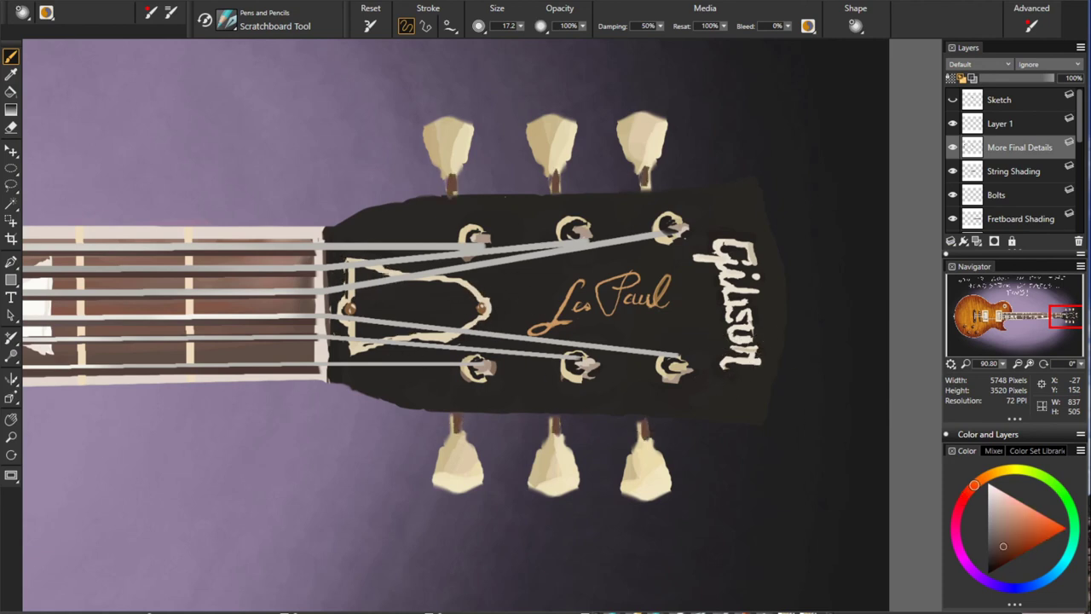
left_click(641, 177, "alt")
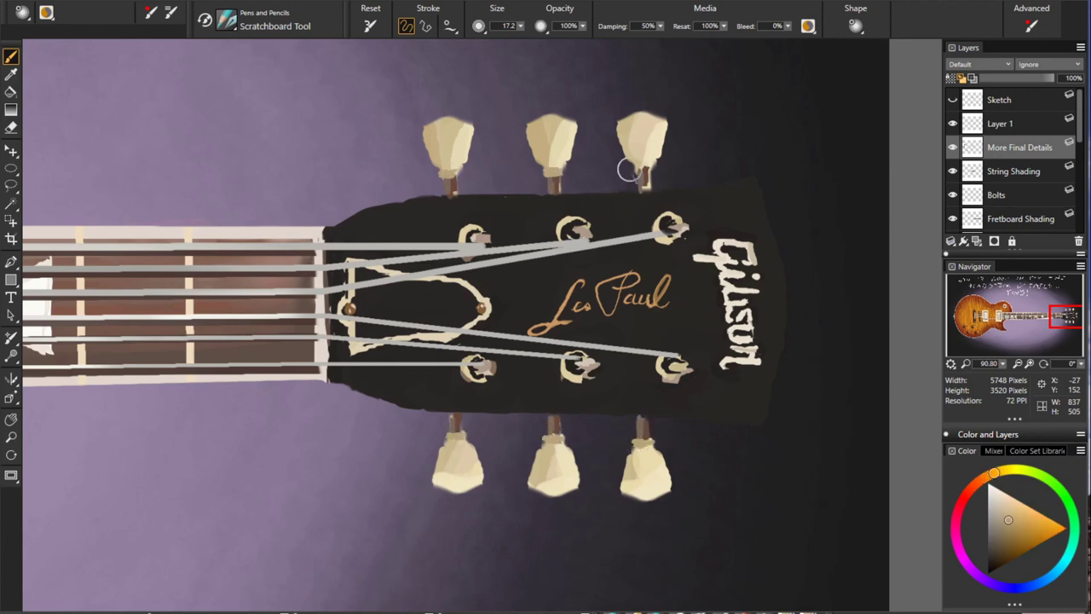
Add pale cream highlights to the upper and lower tuner keys.
left_click(669, 475, "alt")
left_click_drag(461, 460, 461, 486)
left_click_drag(646, 127, 646, 149)
left_click_drag(555, 128, 555, 149)
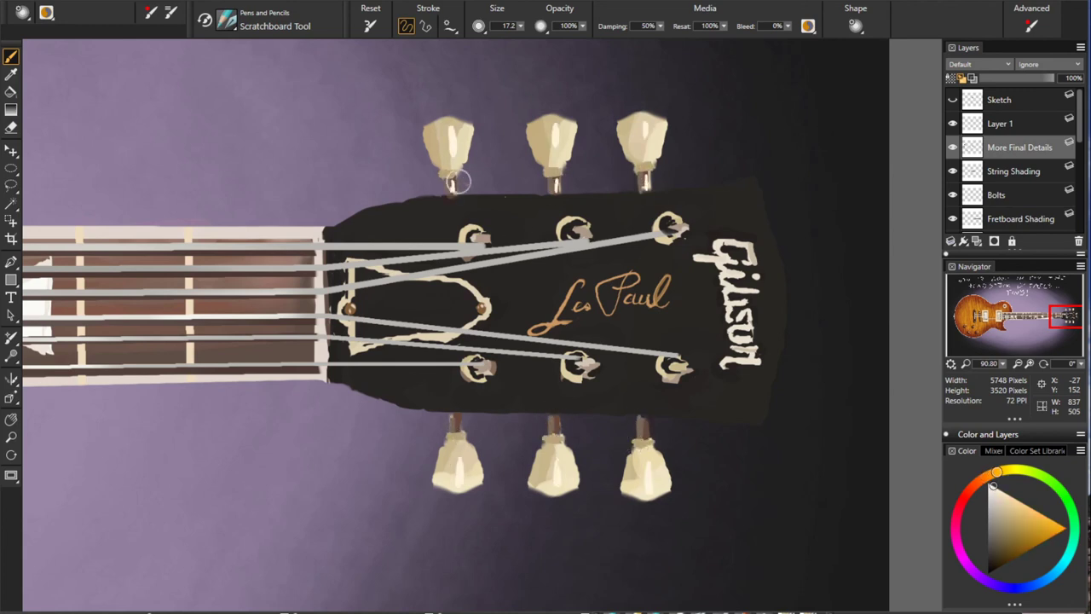
left_click_drag(458, 418, 458, 435)
left_click_drag(555, 420, 555, 434)
left_click_drag(644, 420, 645, 437)
Edge the headstock top and bottom with a thin dark red line.
left_click(352, 385, "alt")
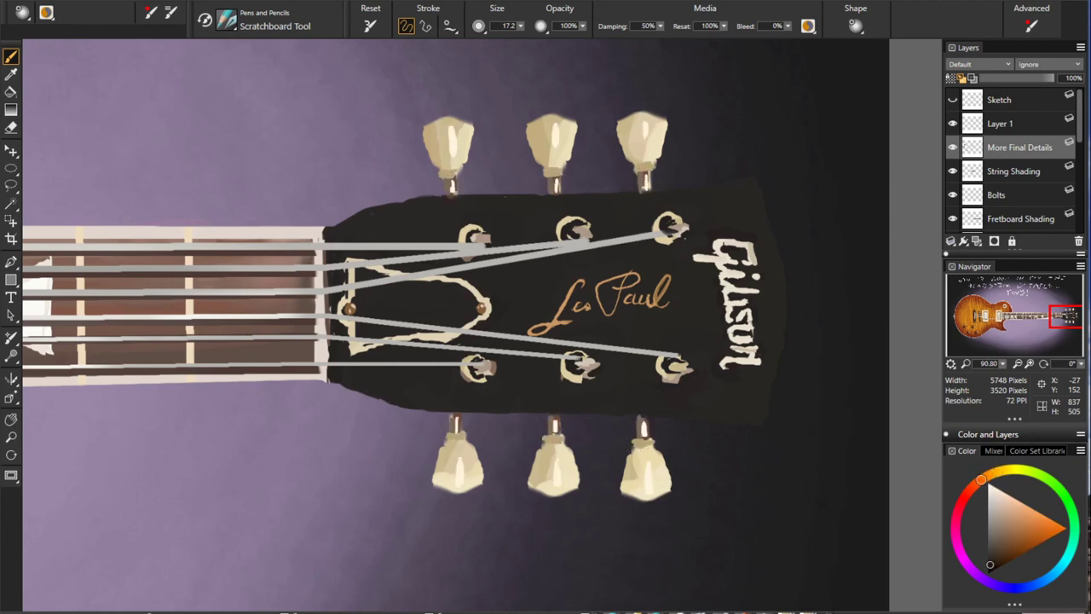
left_click(343, 382, "alt")
mouse_move(341, 386)
left_mouse_down()
mouse_move(426, 407)
mouse_move(761, 421)
mouse_move(375, 382)
left_mouse_up()
mouse_move(327, 229)
left_mouse_down()
mouse_move(410, 199)
mouse_move(757, 176)
left_mouse_up()
left_click(768, 170, "alt")
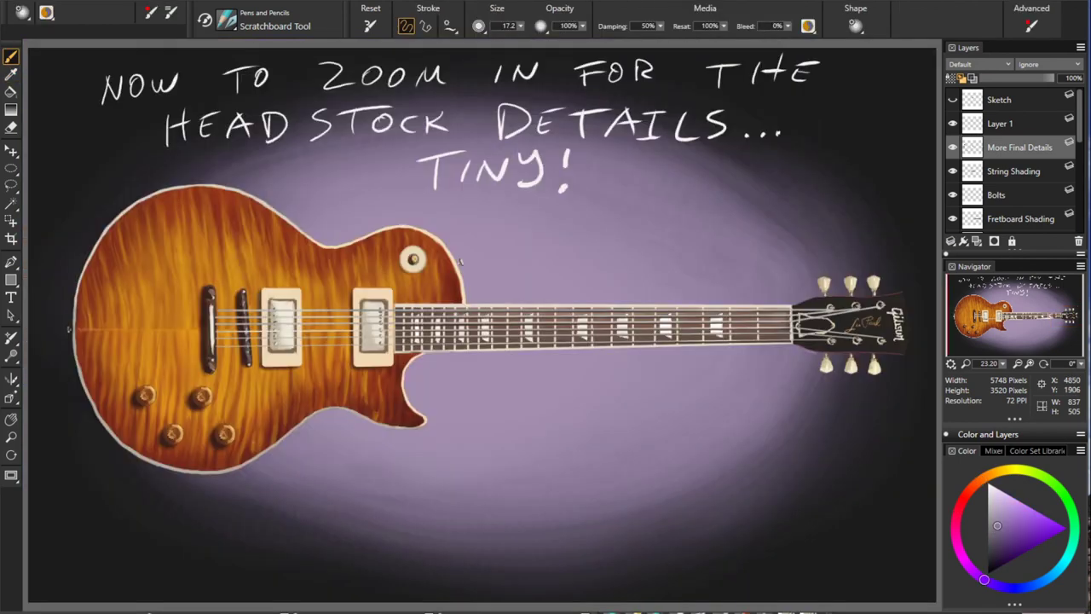
left_click(75, 291, "alt")
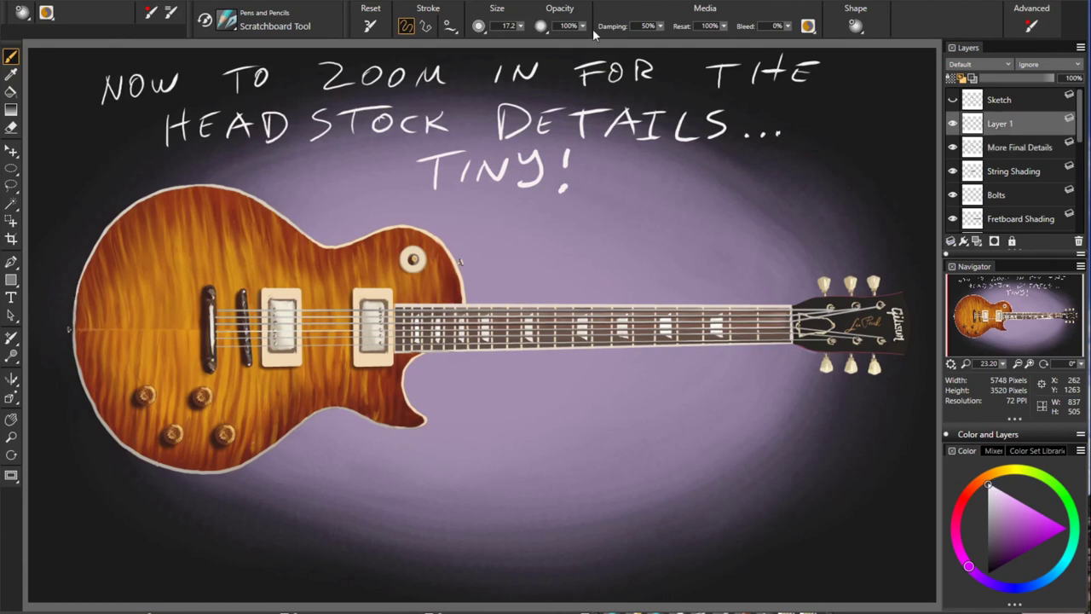
Add a new layer above More Final Details with brush opacity at 80%.
left_click(955, 154)
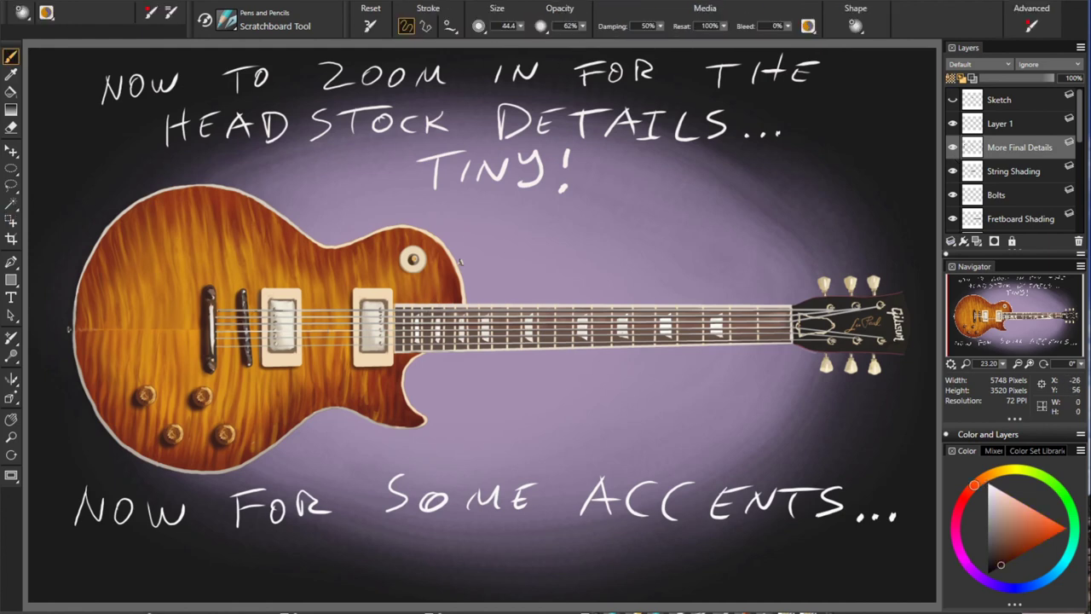
left_click(995, 519)
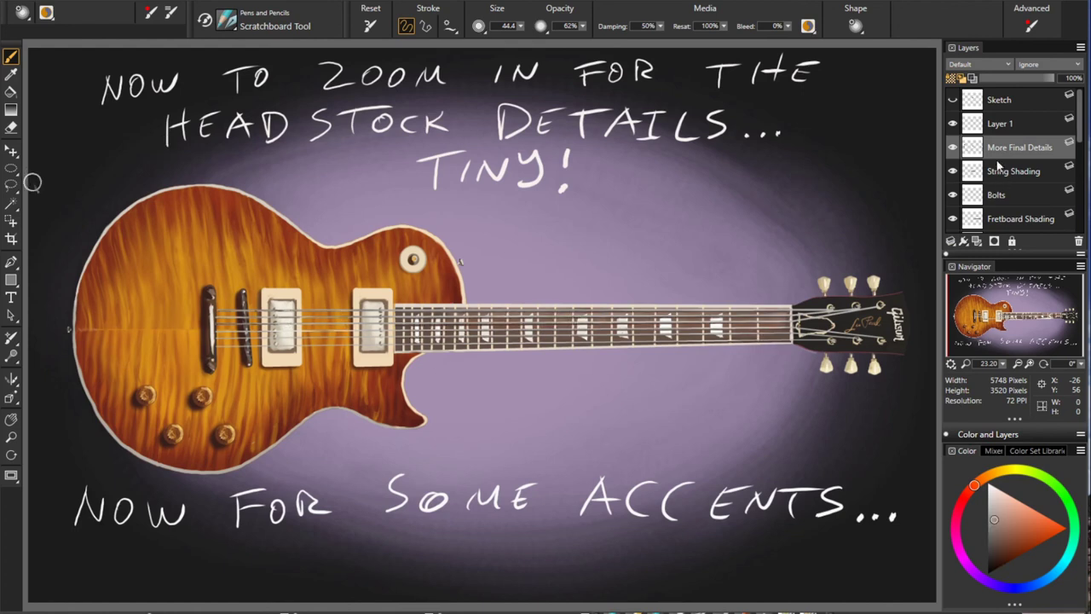
key("ctrl+shift+n")
key("8")
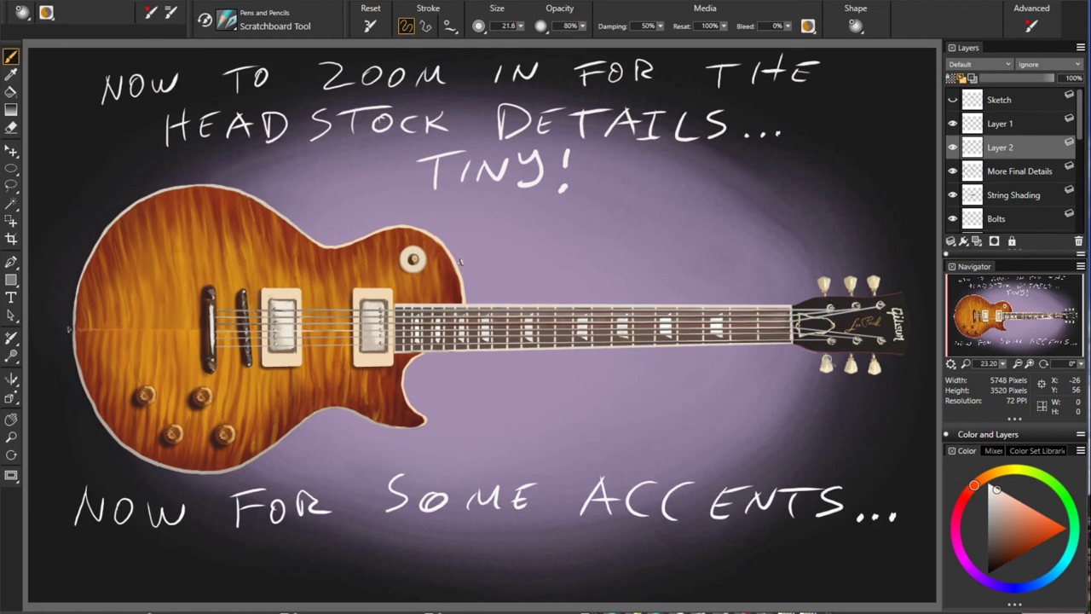
Sample orange accents at 13% opacity and delete the handwritten-notes layer.
left_click(834, 361, "alt")
left_click(334, 392, "alt")
key("1")
key("3")
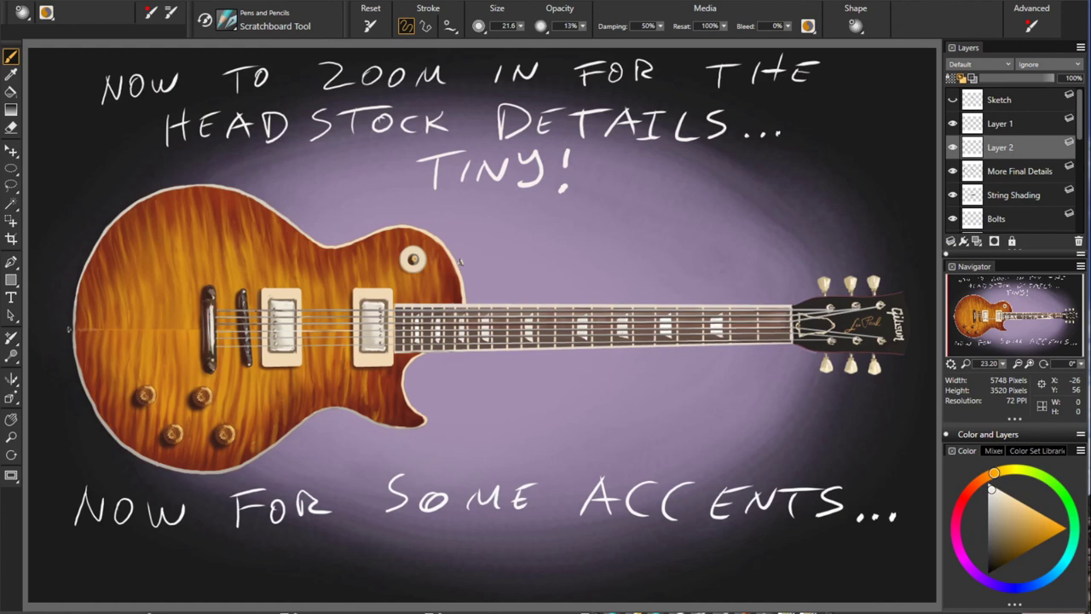
left_click(298, 419, "alt")
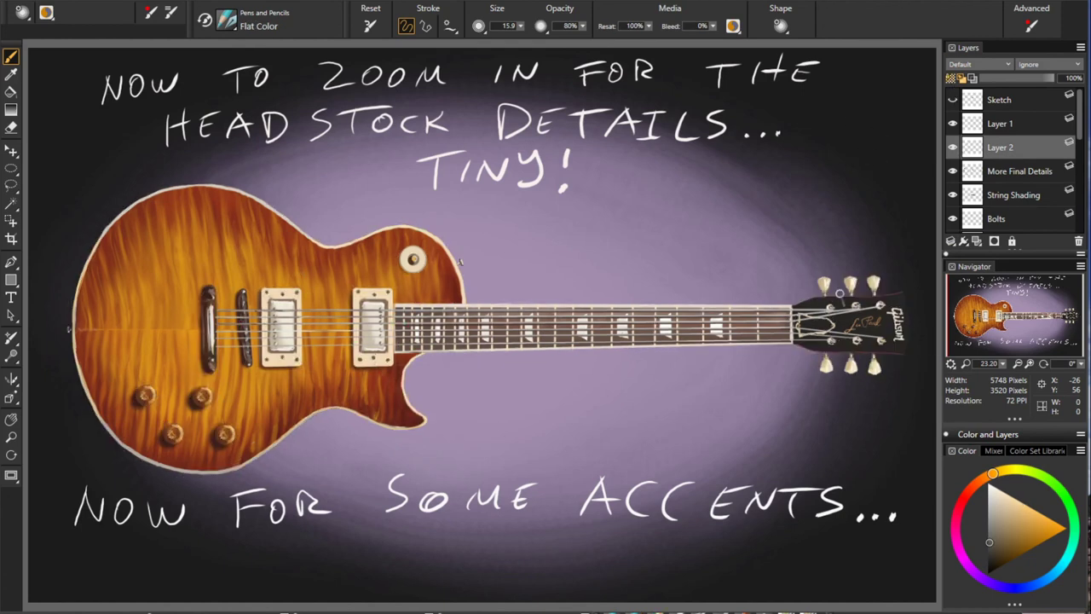
left_click(992, 512)
key("Delete")
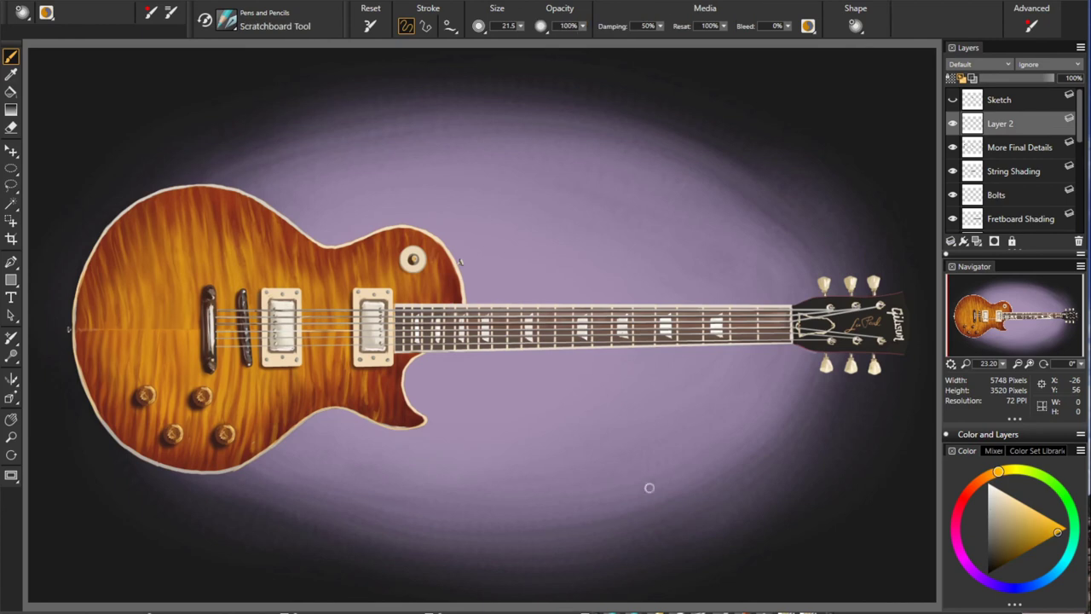
Enlarge the Scratchboard Tool brush to size 51.7.
mouse_move(649, 502)
left_mouse_down()
mouse_move(647, 521)
mouse_move(678, 558)
mouse_move(709, 530)
mouse_move(761, 510)
mouse_move(771, 517)
mouse_move(817, 469)
left_mouse_up()
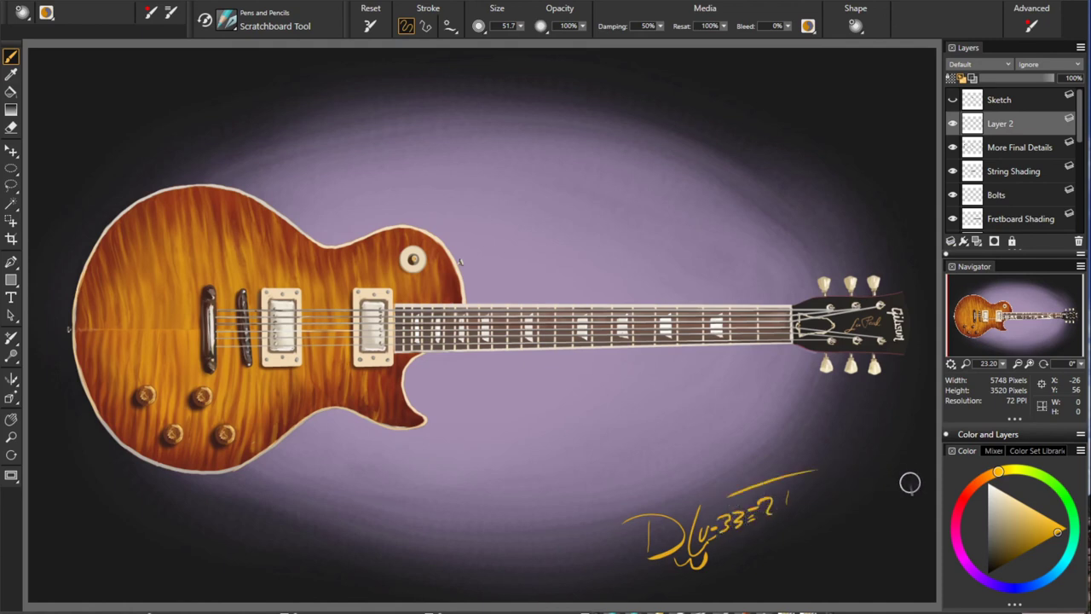